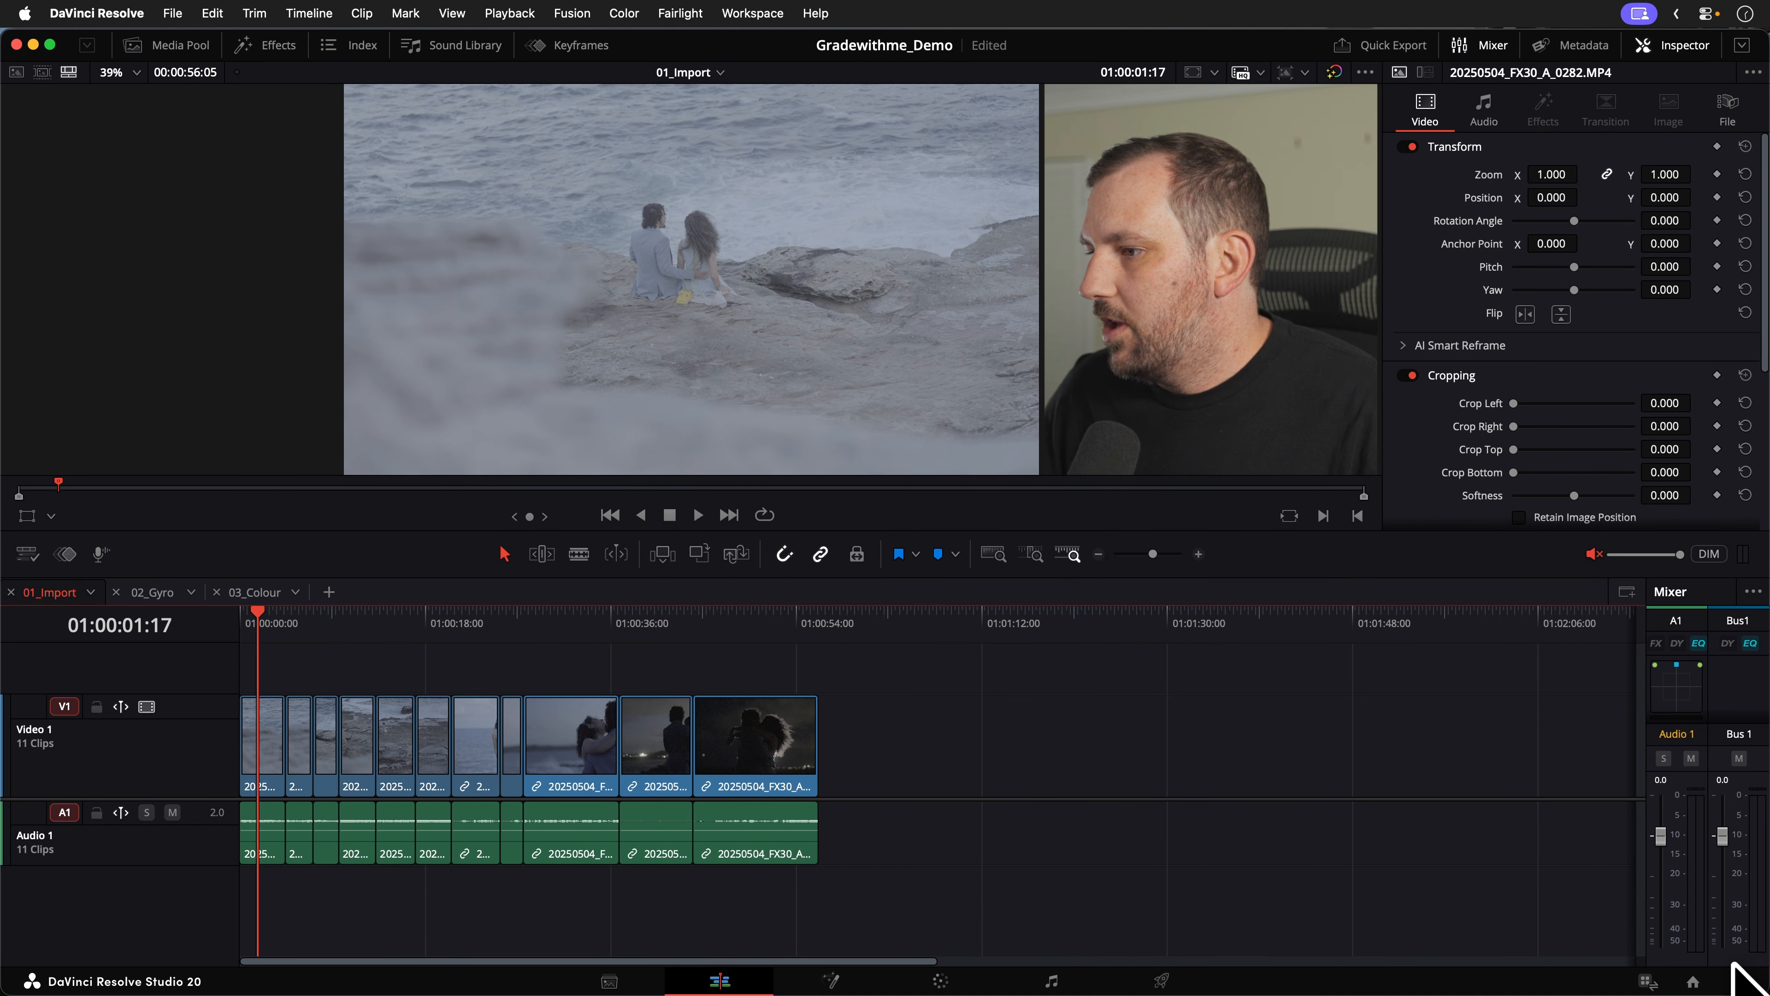
Step: In the project's color management settings, choose DaVinci YRGB as color science and Rec.709 (Scene) as output color space
{"action": "left_click", "coordinate": [1735, 976]}
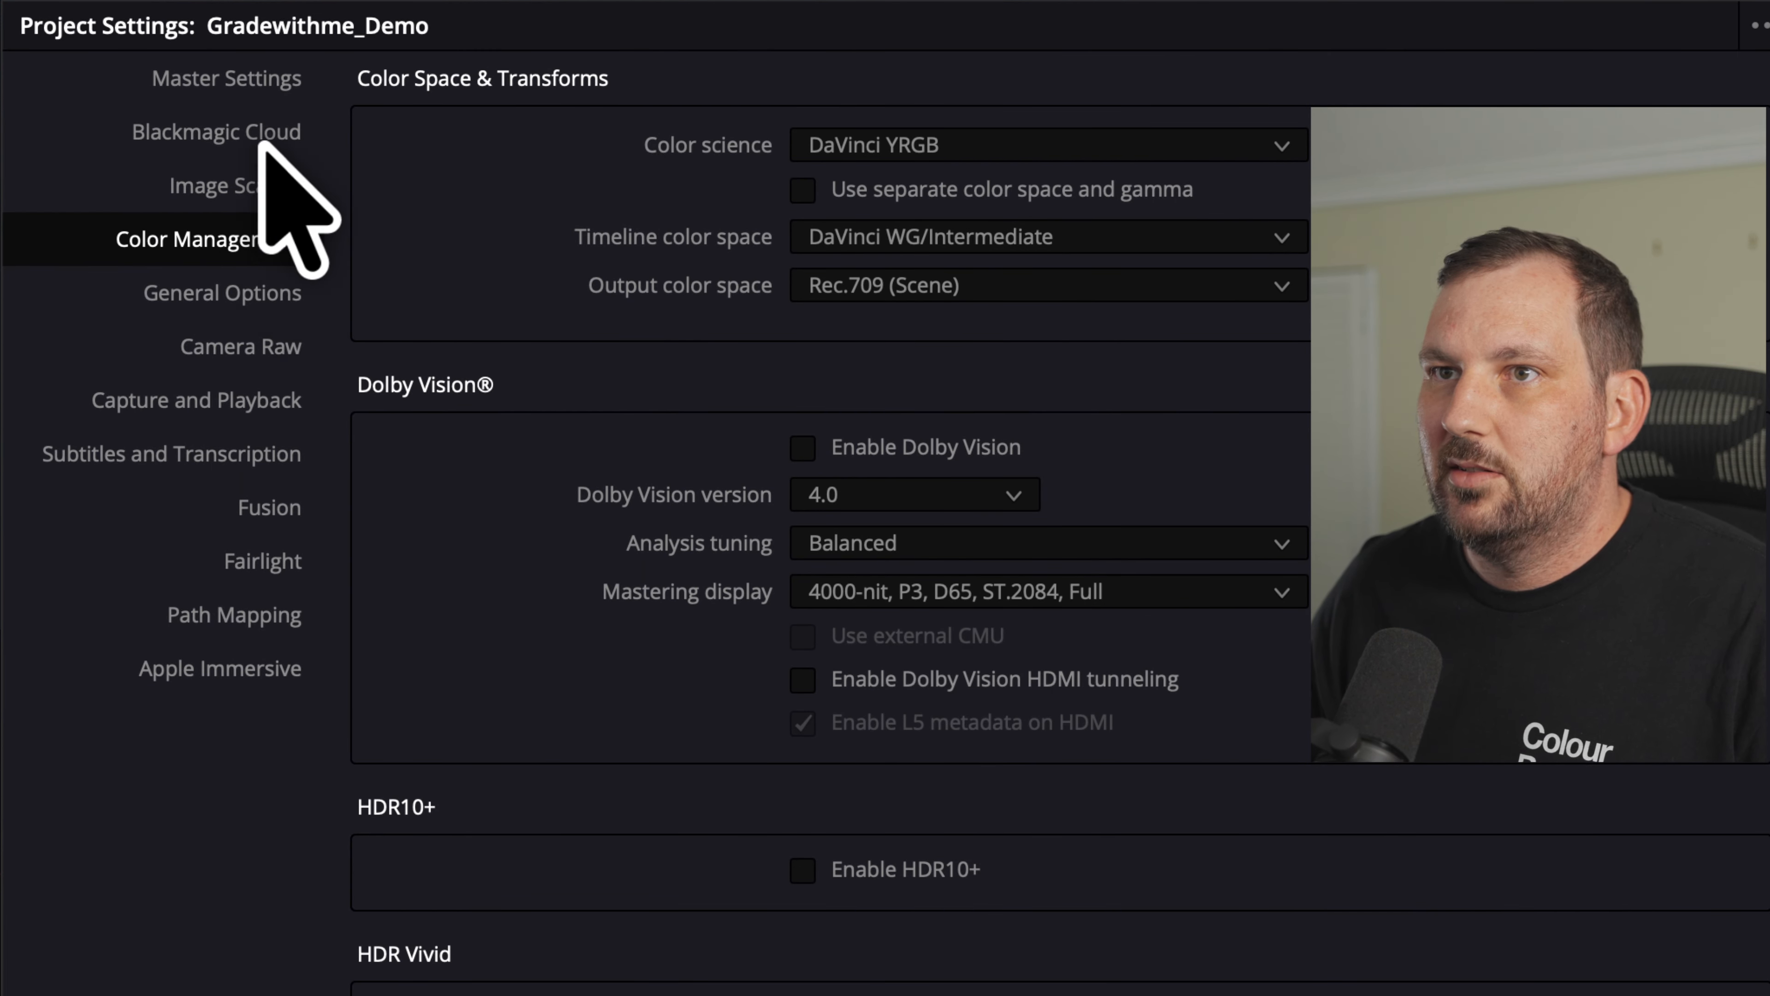
{"action": "left_click", "coordinate": [279, 82]}
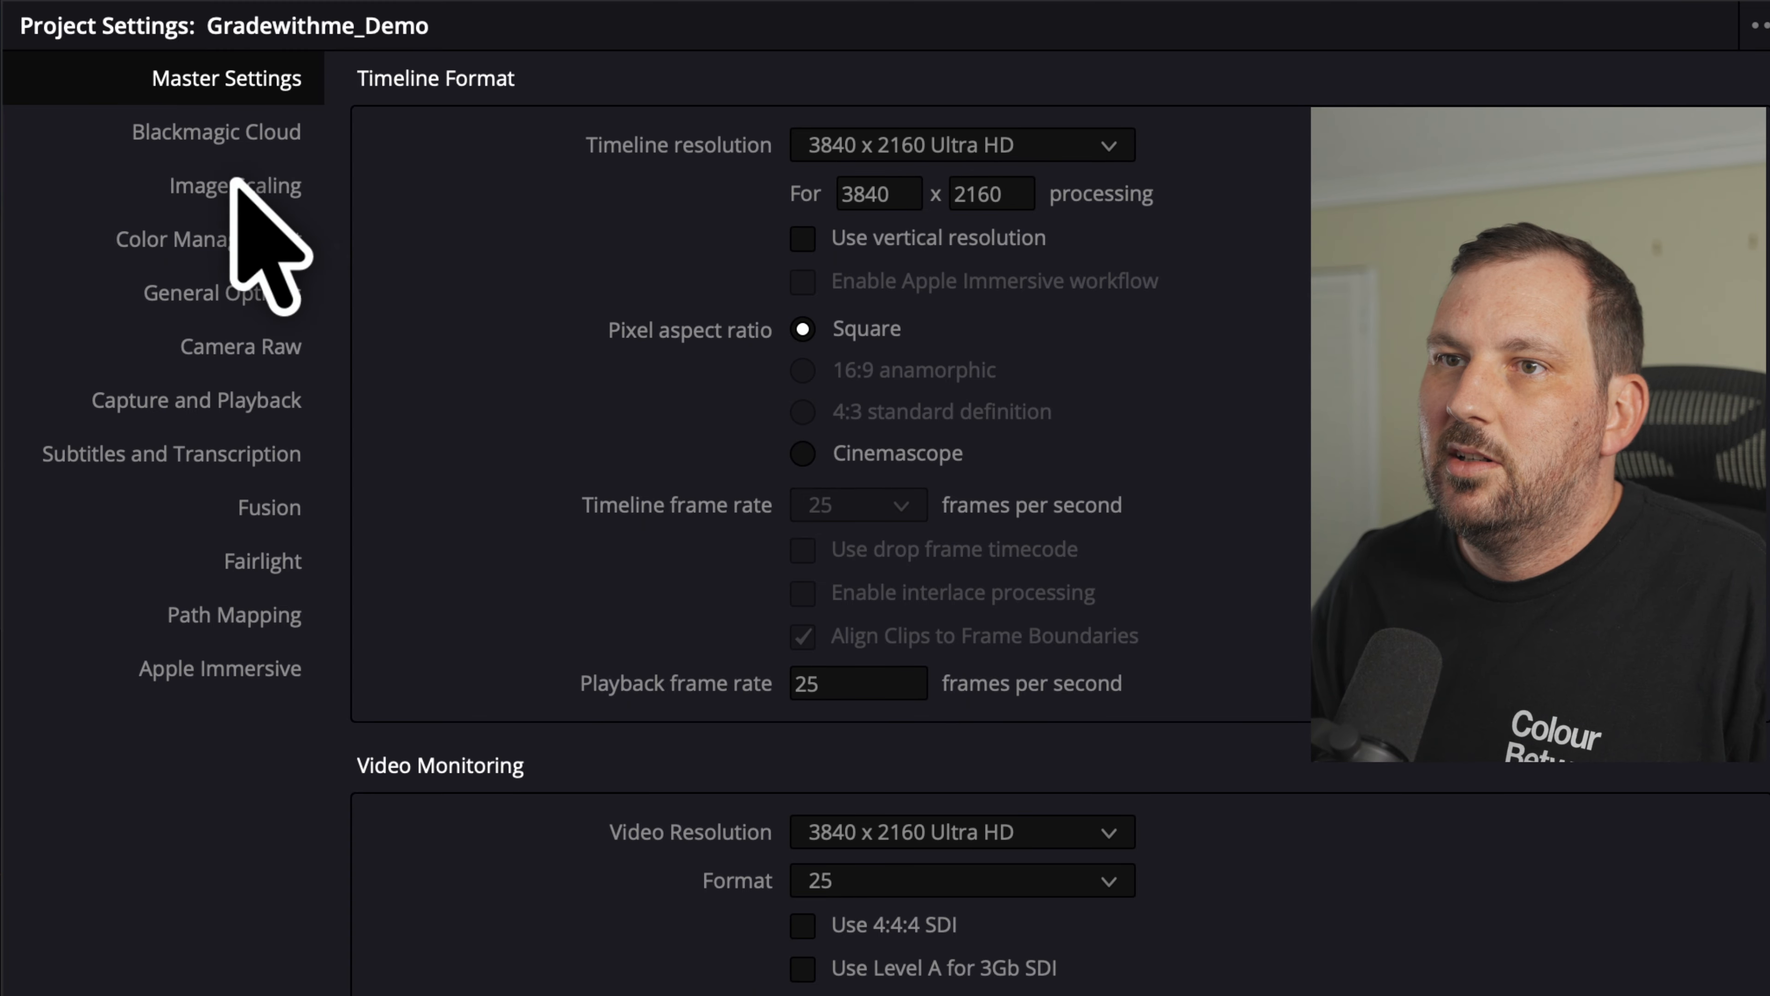
{"action": "left_click", "coordinate": [159, 240]}
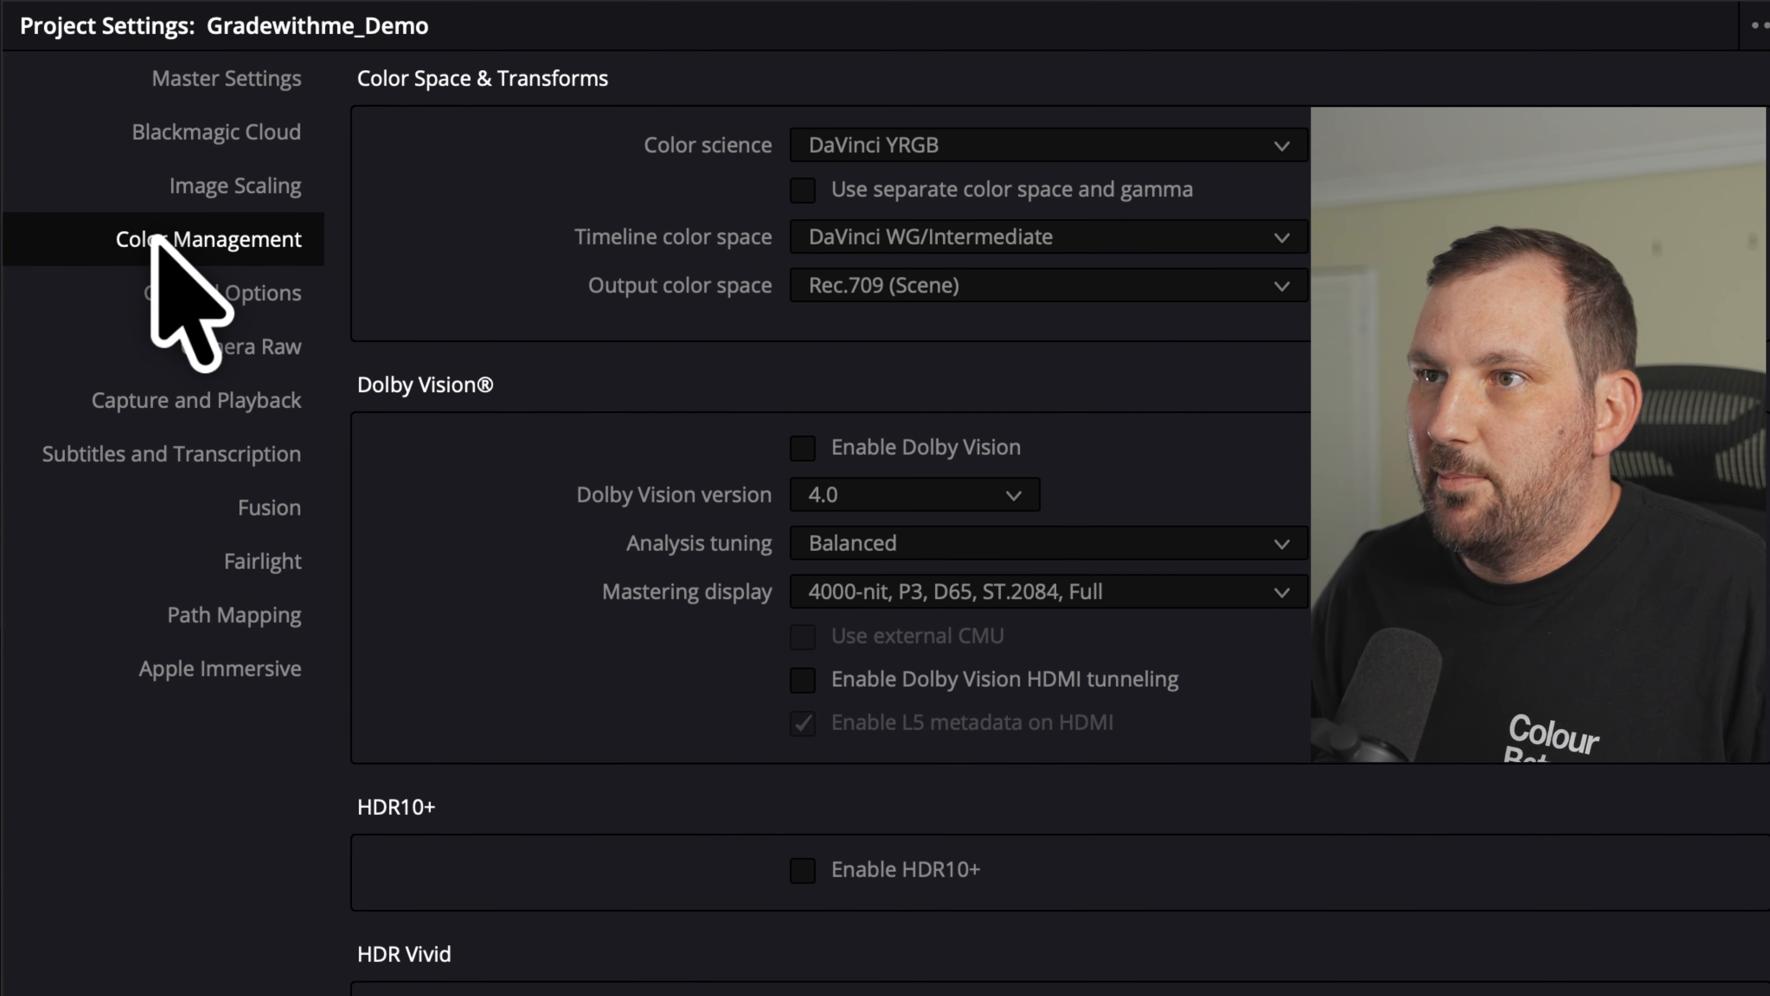
{"action": "left_click", "coordinate": [958, 147]}
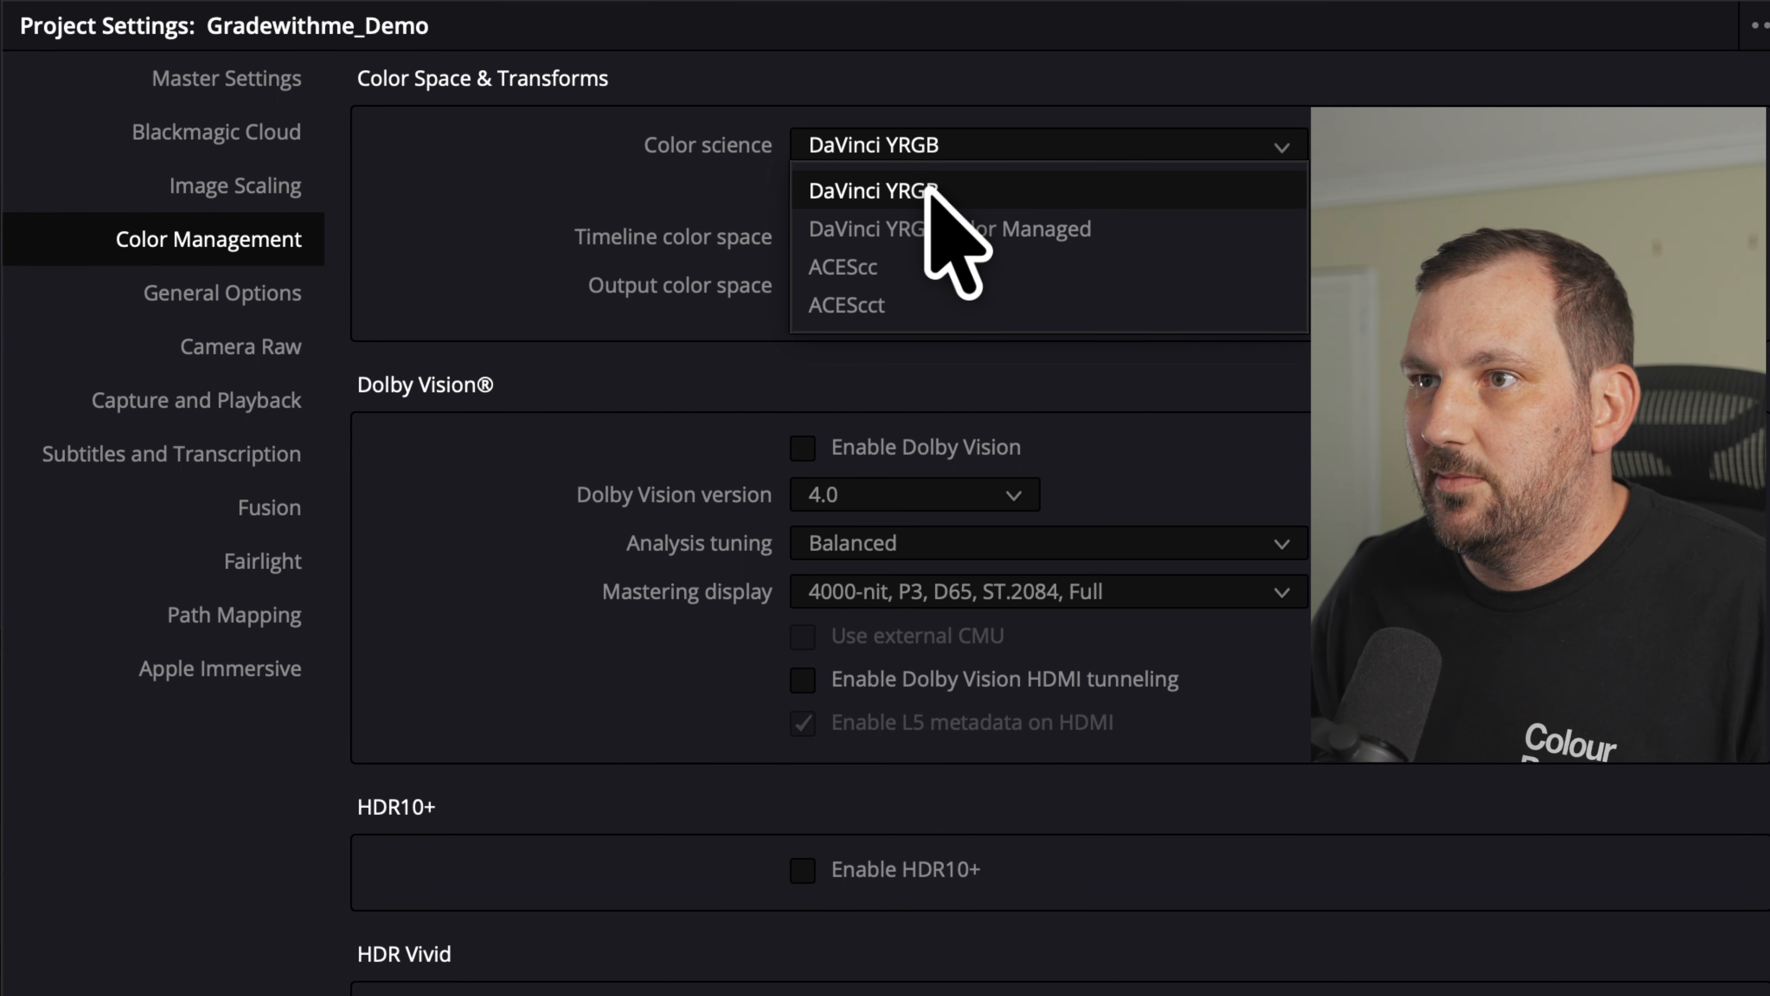
{"action": "left_click", "coordinate": [926, 188]}
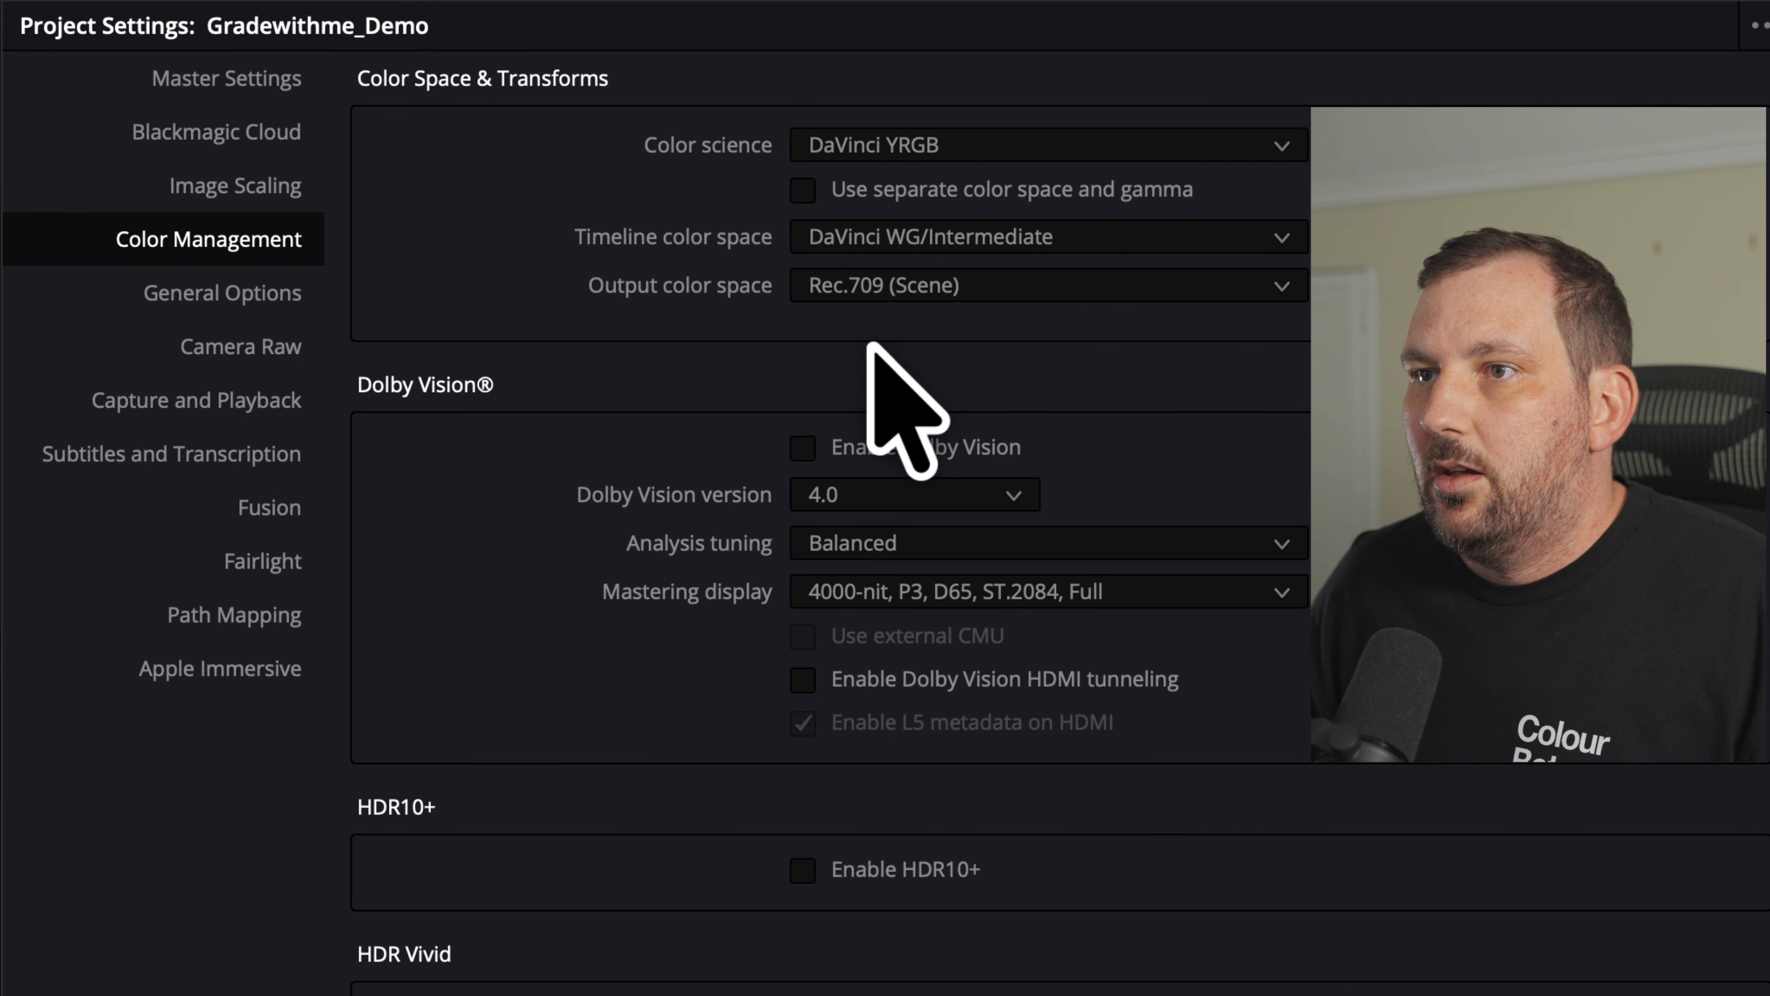
{"action": "left_click", "coordinate": [886, 287]}
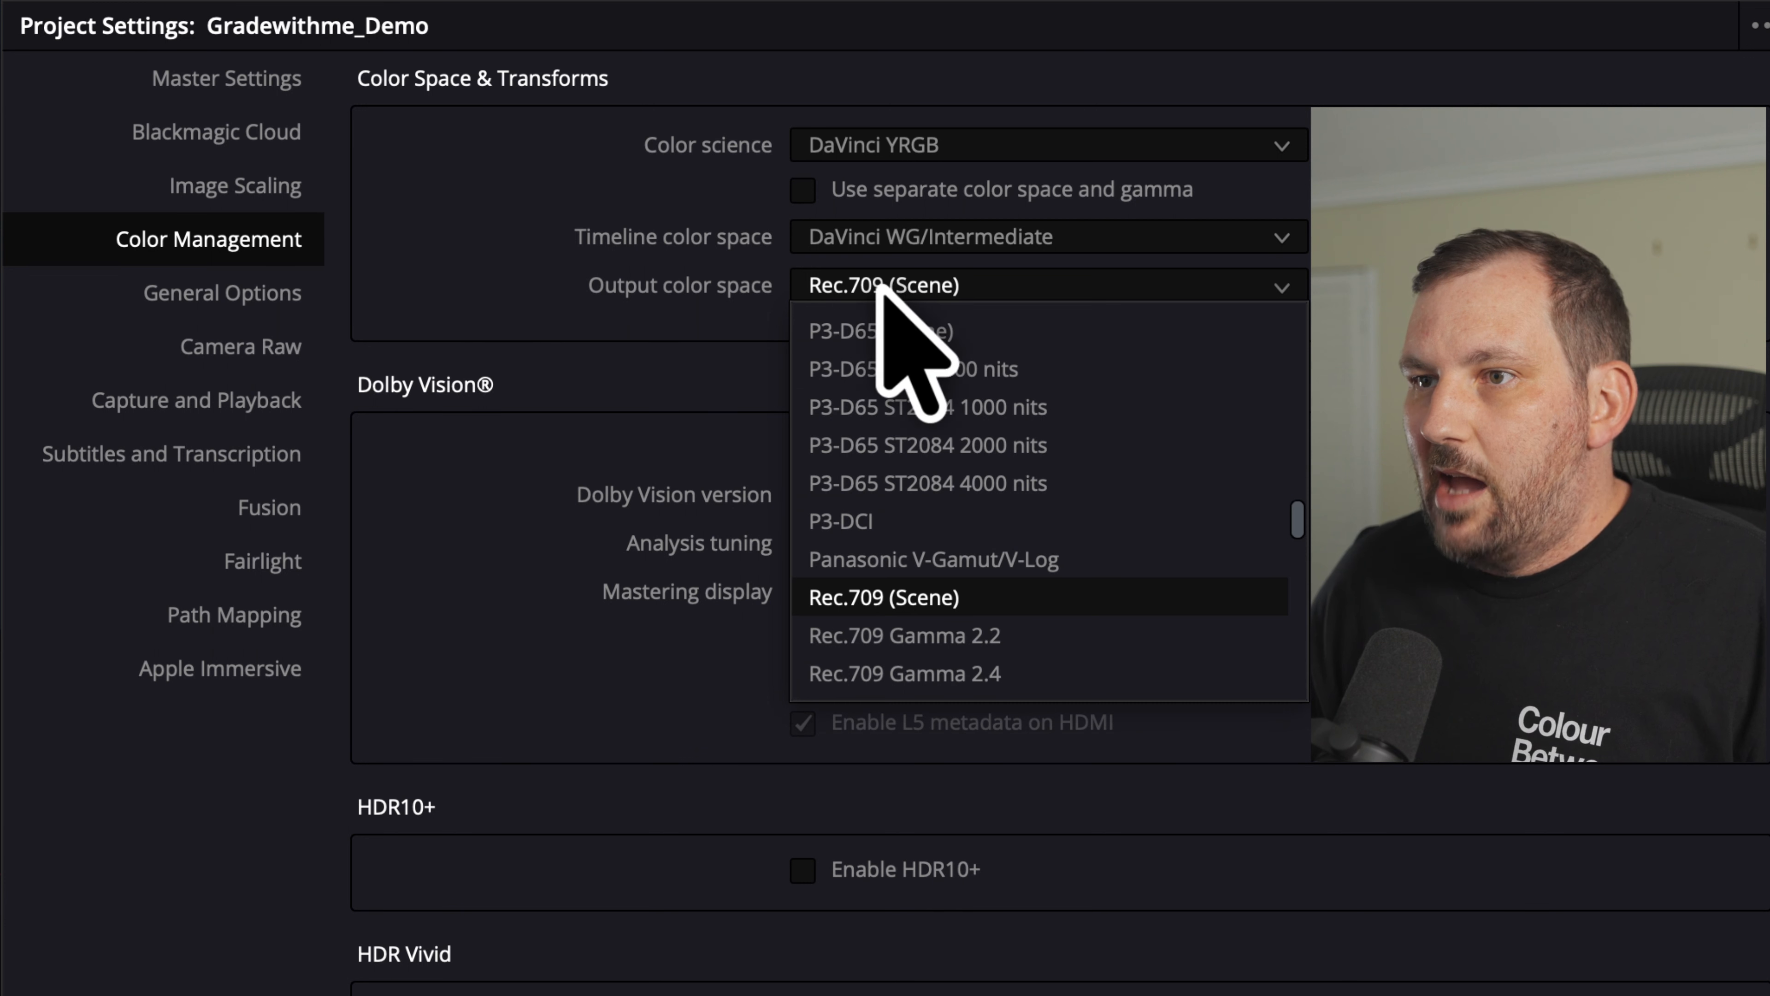
{"action": "left_click", "coordinate": [899, 597]}
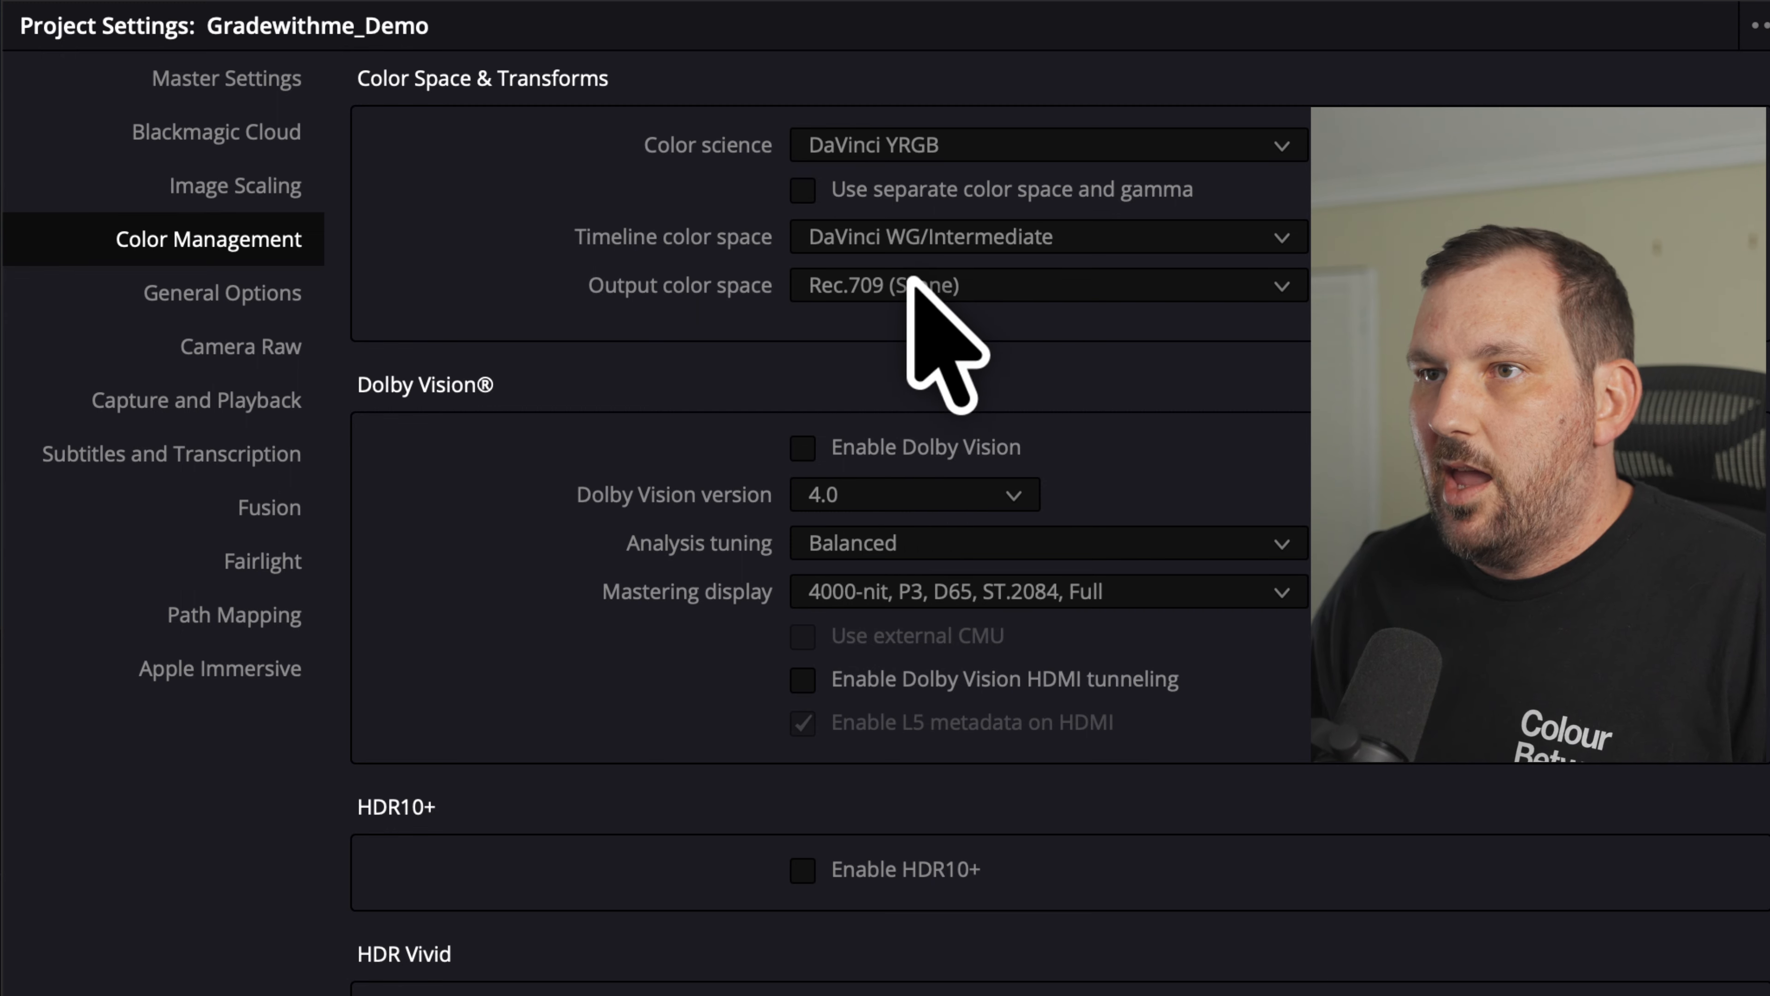
Step: Set the project's timeline color space to S-Gamut3.Cine/S-Log3 and save the project settings
{"action": "left_click", "coordinate": [976, 238]}
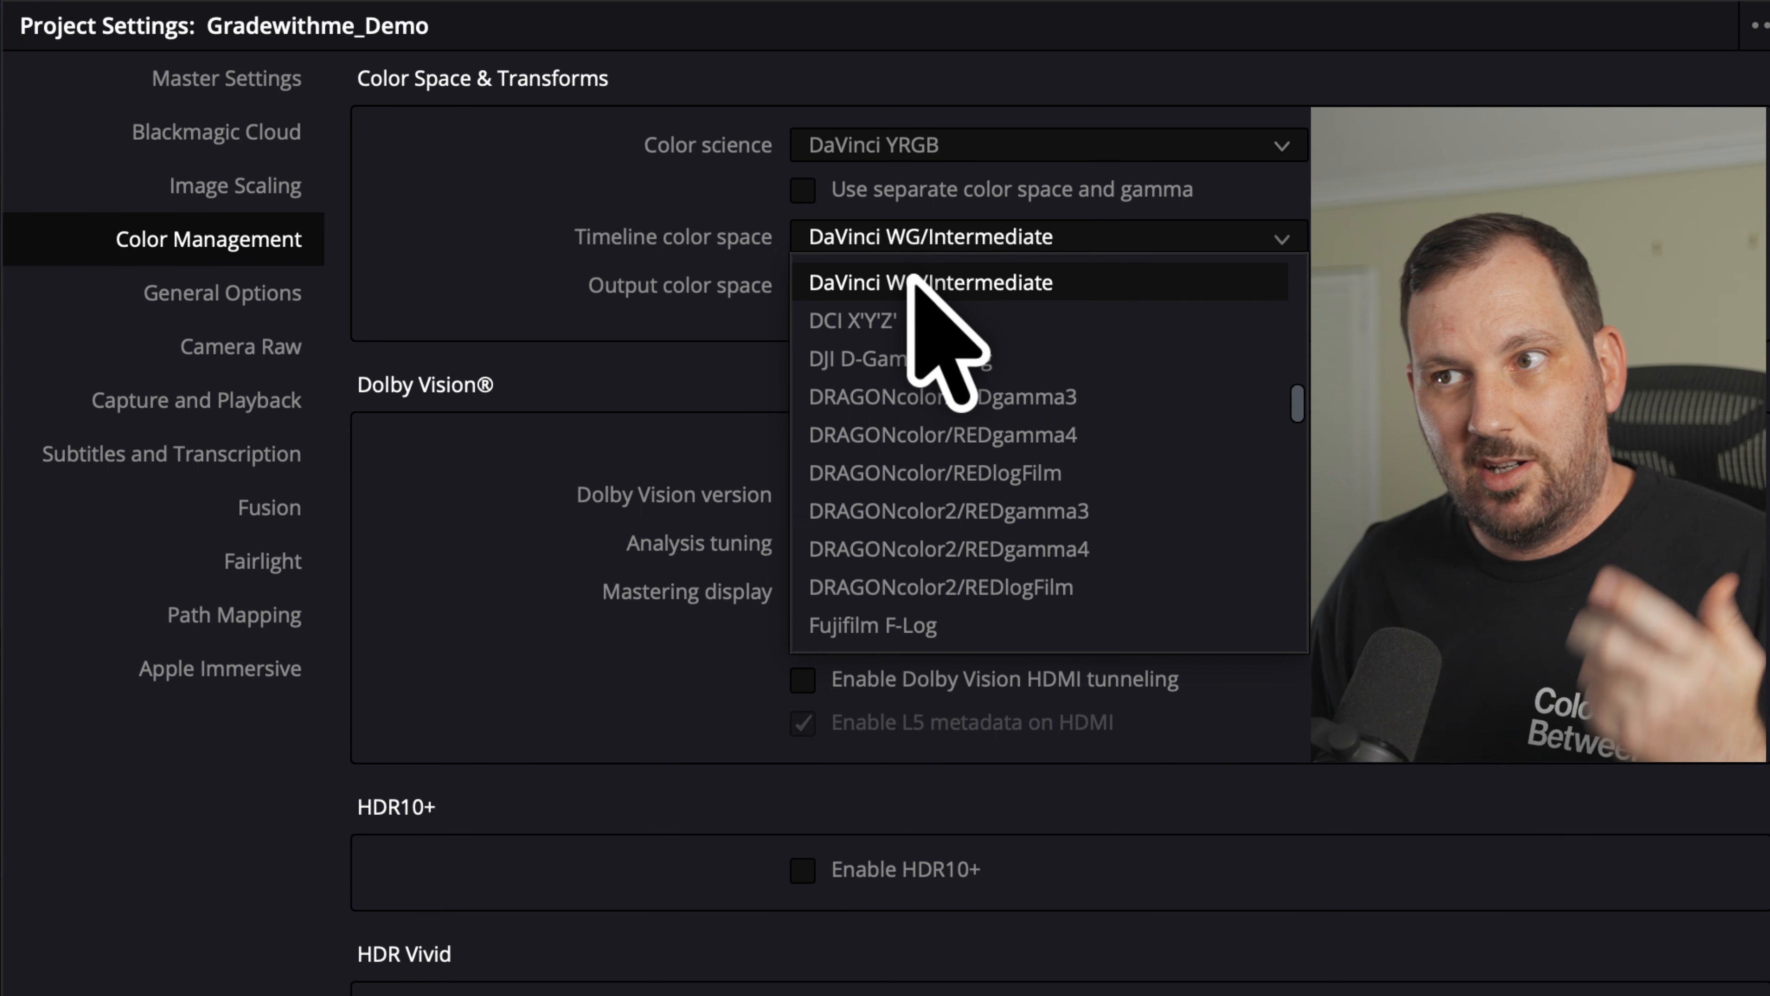
{"action": "left_click_drag", "start_coordinate": [1298, 415], "coordinate": [1300, 624]}
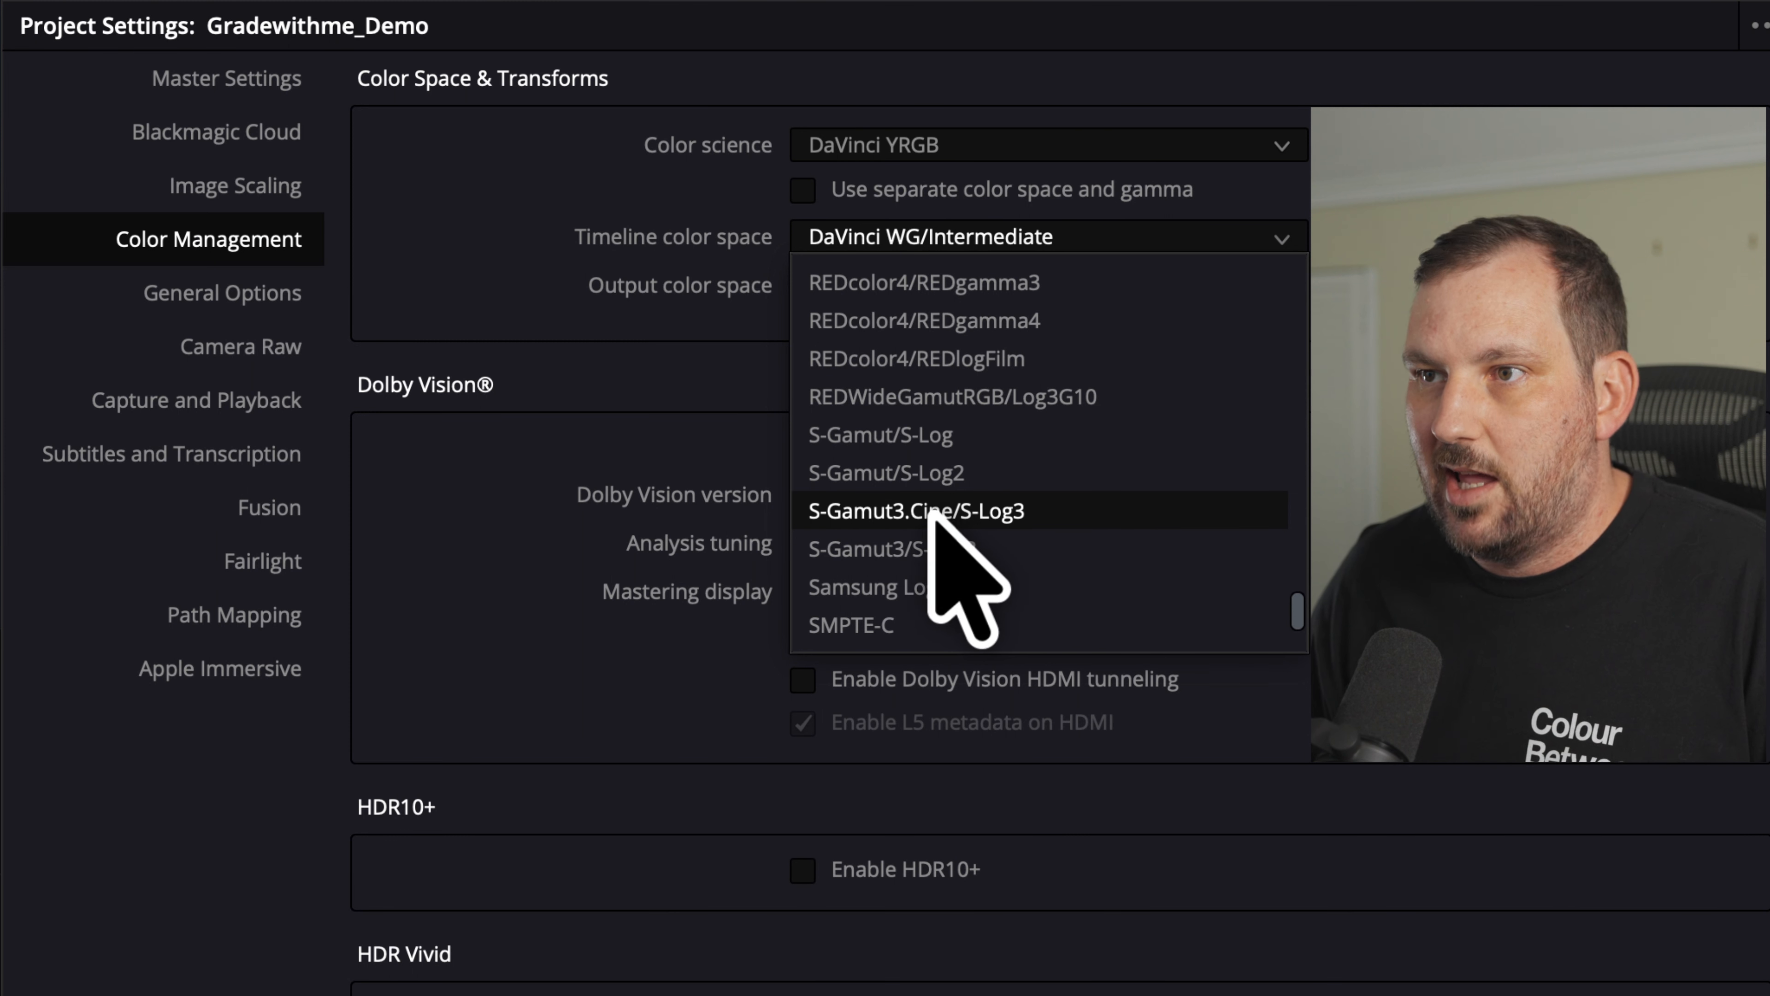
{"action": "left_click", "coordinate": [981, 510]}
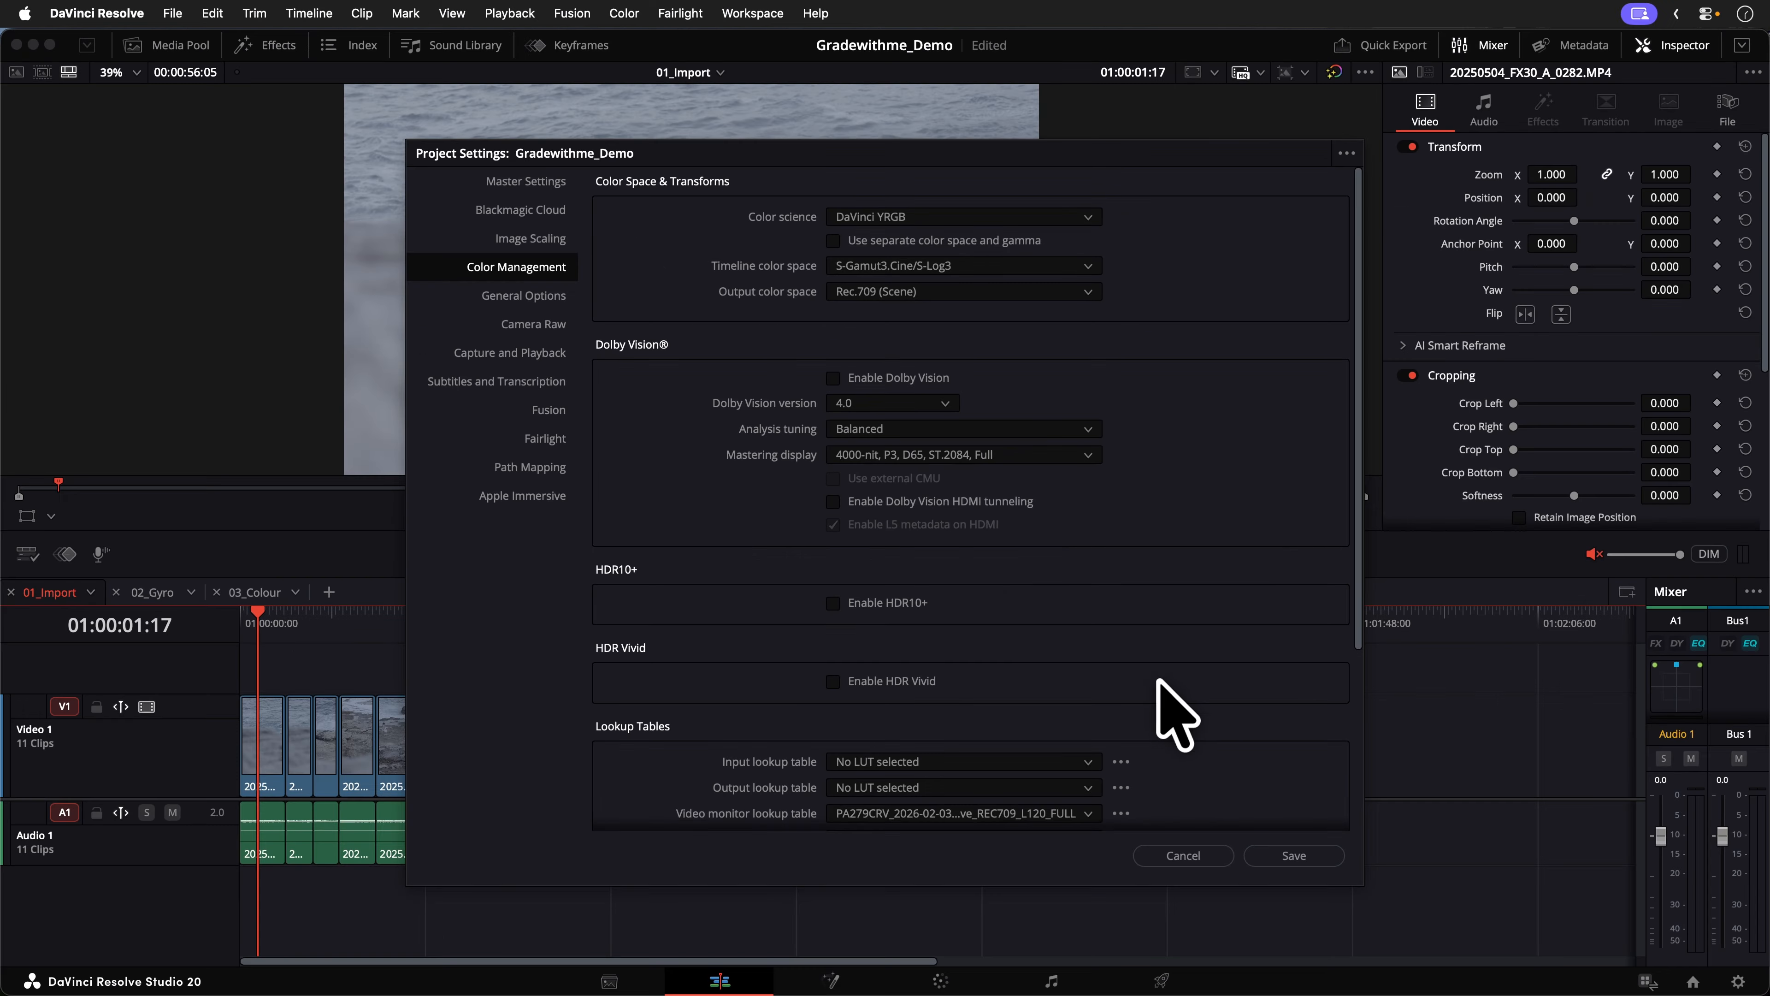
{"action": "left_click", "coordinate": [1263, 858]}
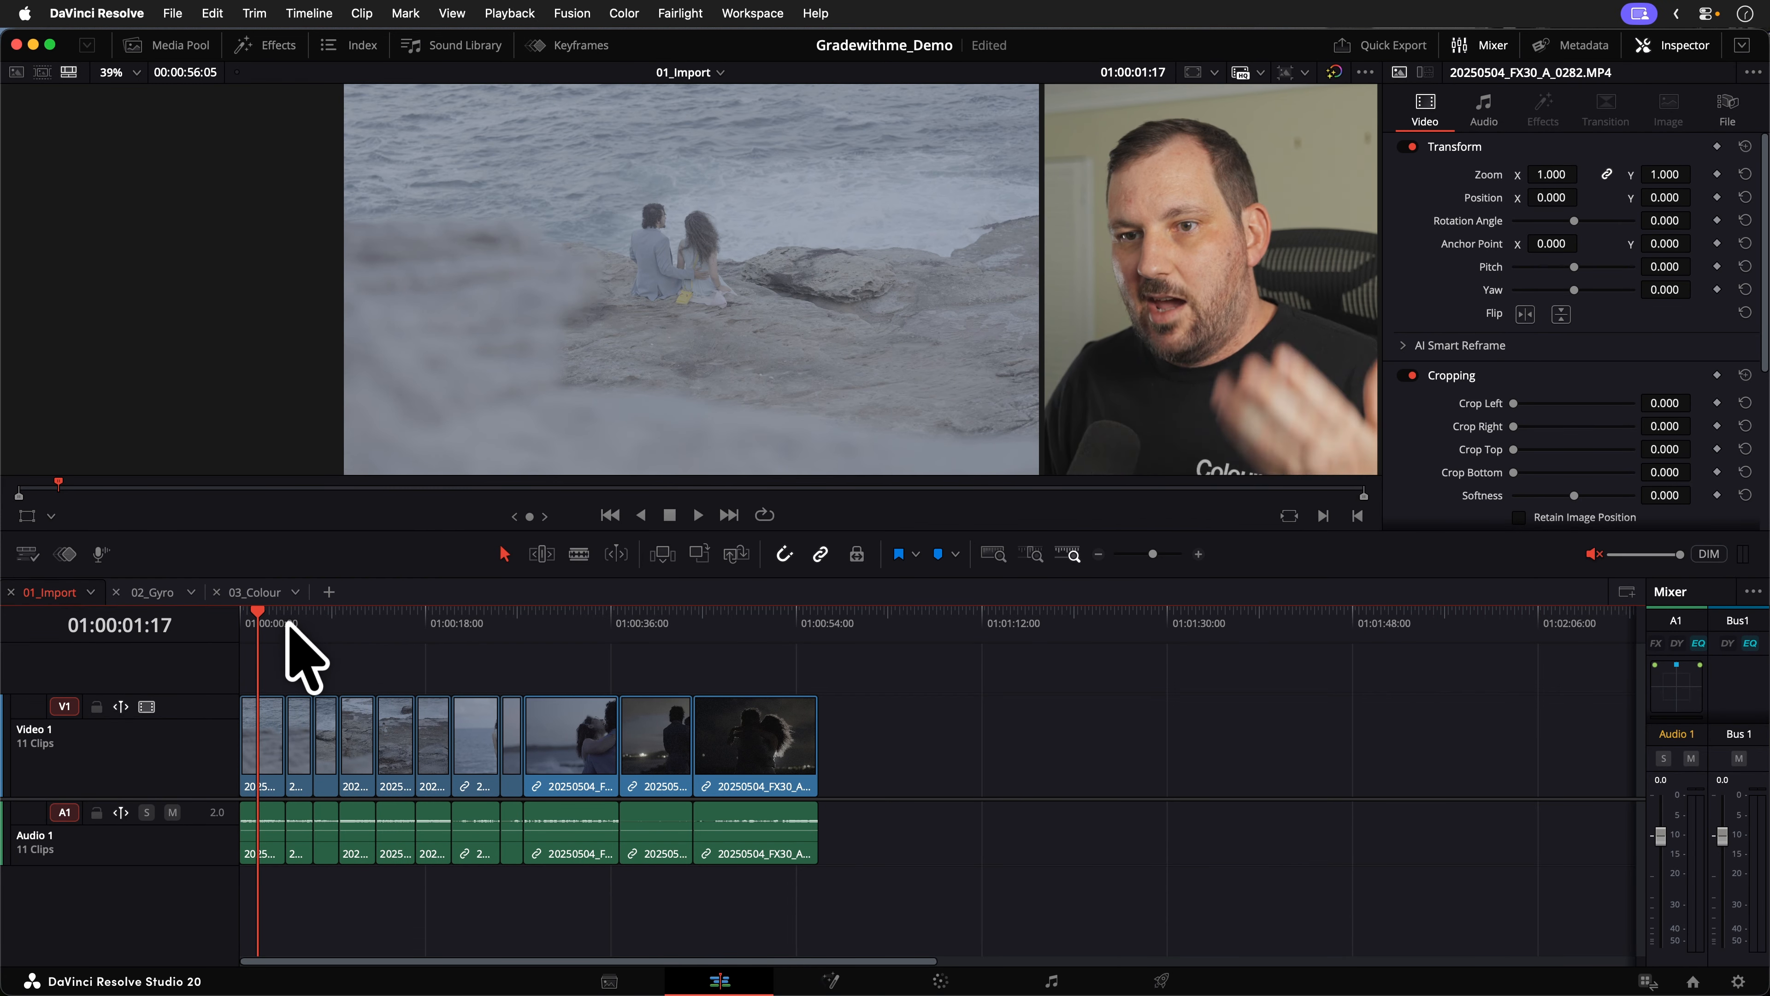
Step: Play and scrub through the first clips of the 01_Import timeline to review the ungraded log footage
{"action": "left_click", "coordinate": [294, 623]}
{"action": "left_click_drag", "start_coordinate": [292, 623], "coordinate": [258, 621]}
{"action": "key", "text": "space"}
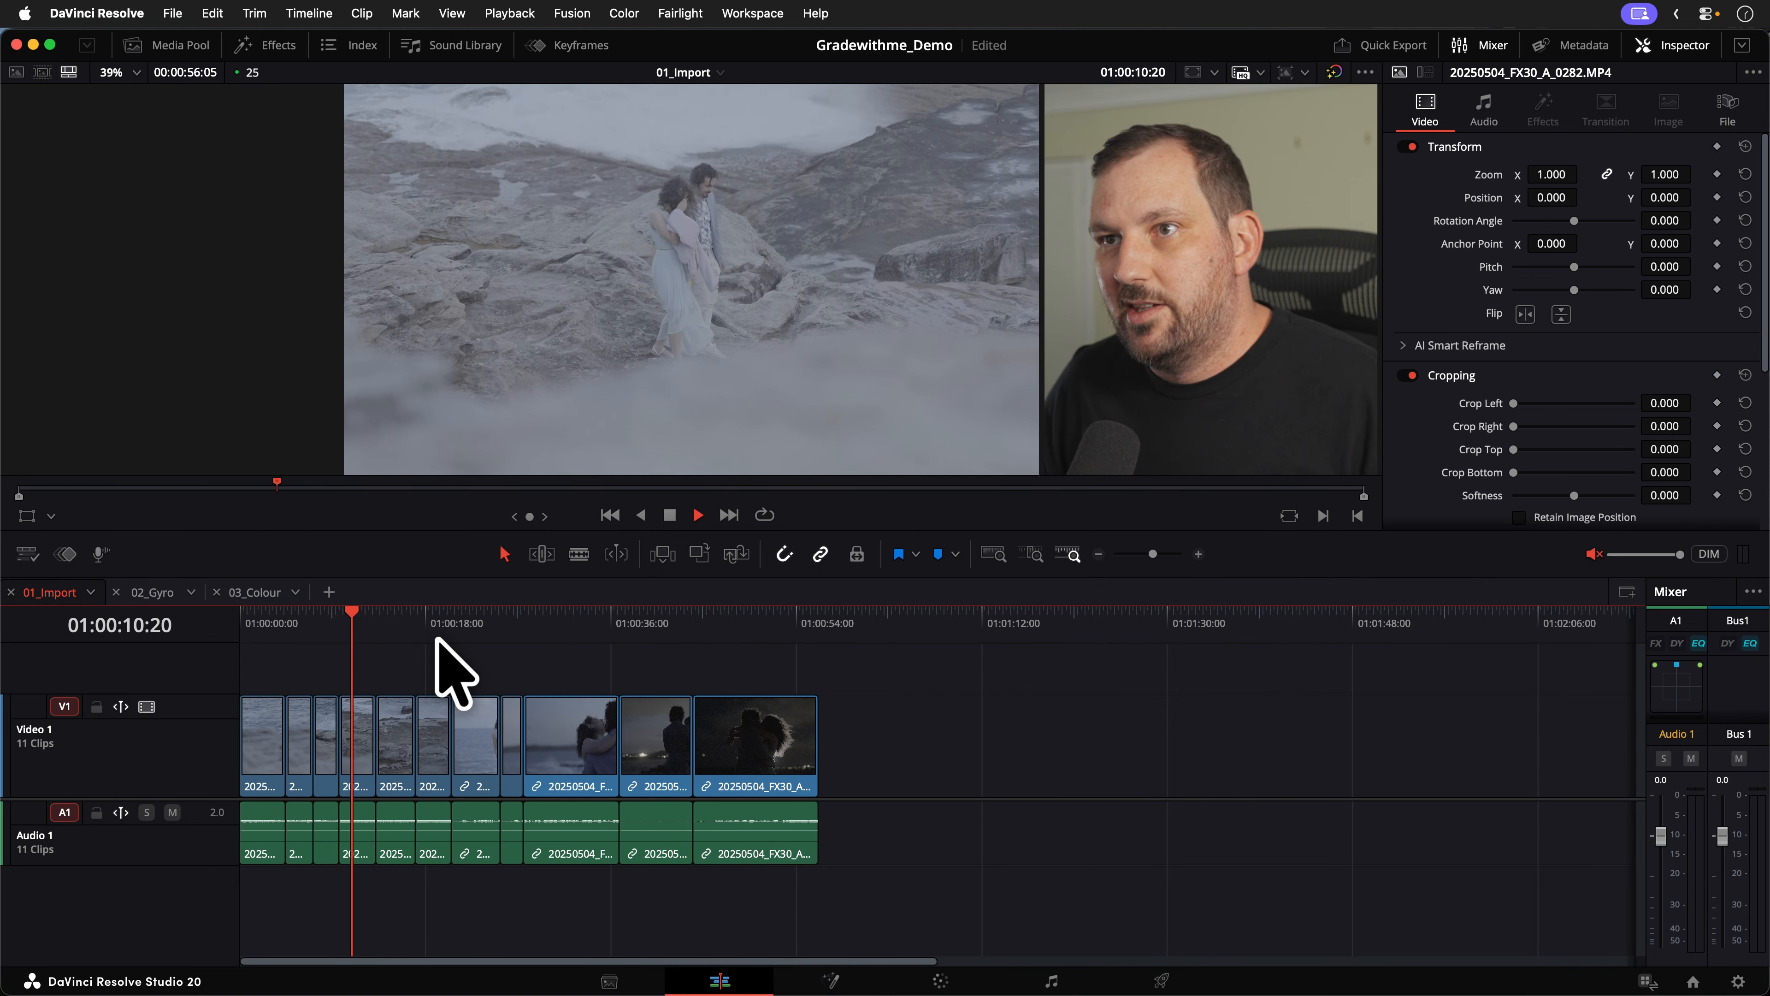
{"action": "key", "text": "space"}
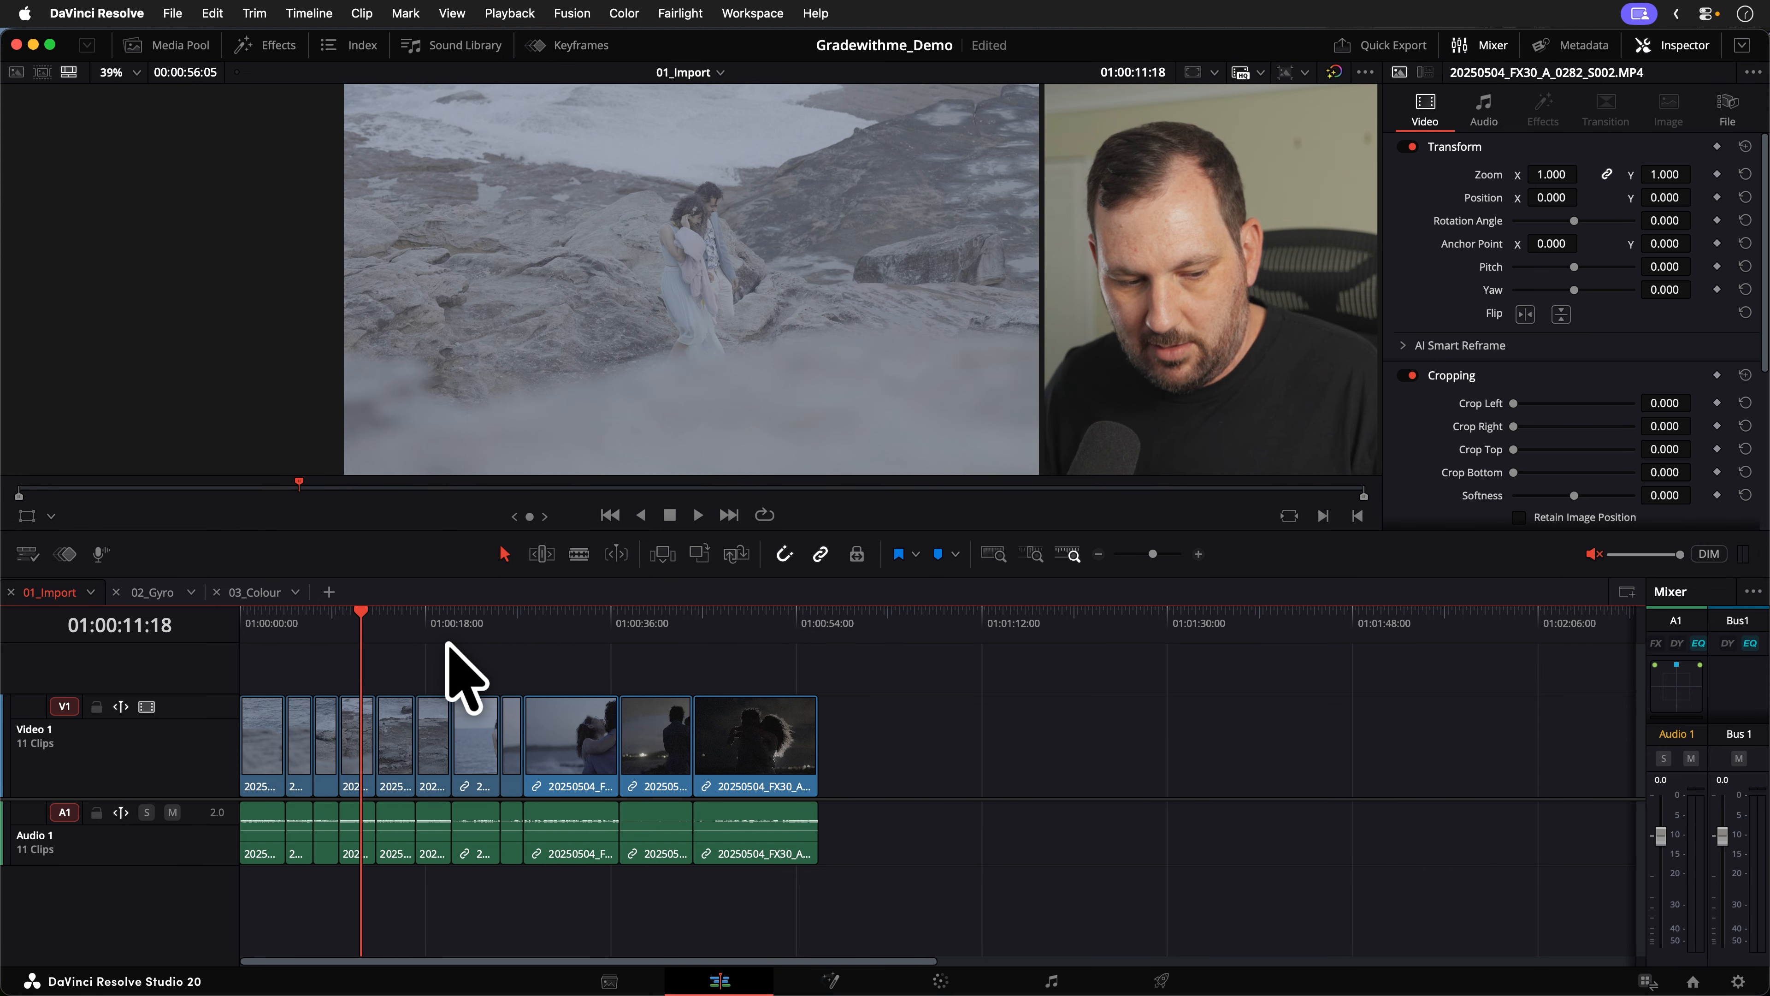
{"action": "left_click_drag", "start_coordinate": [354, 631], "coordinate": [401, 625]}
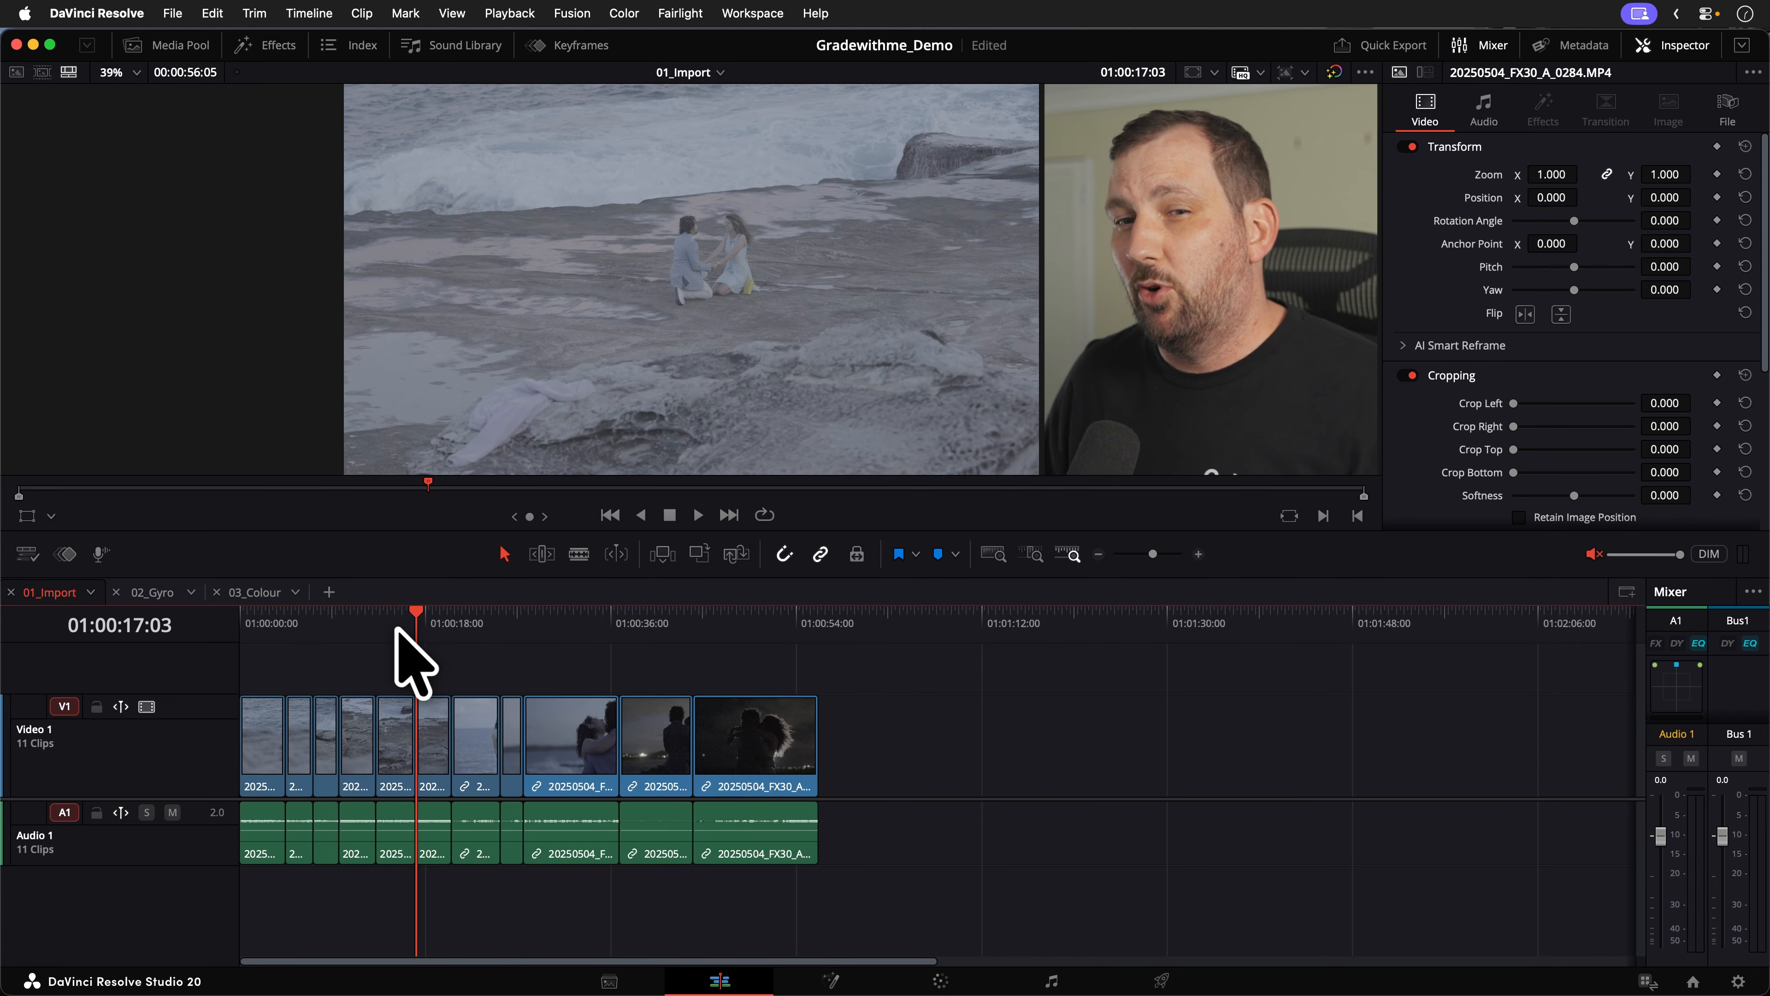
Step: Open the 02_Gyro timeline, park the playhead at 01:00:10:16 in the second clip and switch to the Color page
{"action": "left_click", "coordinate": [142, 591]}
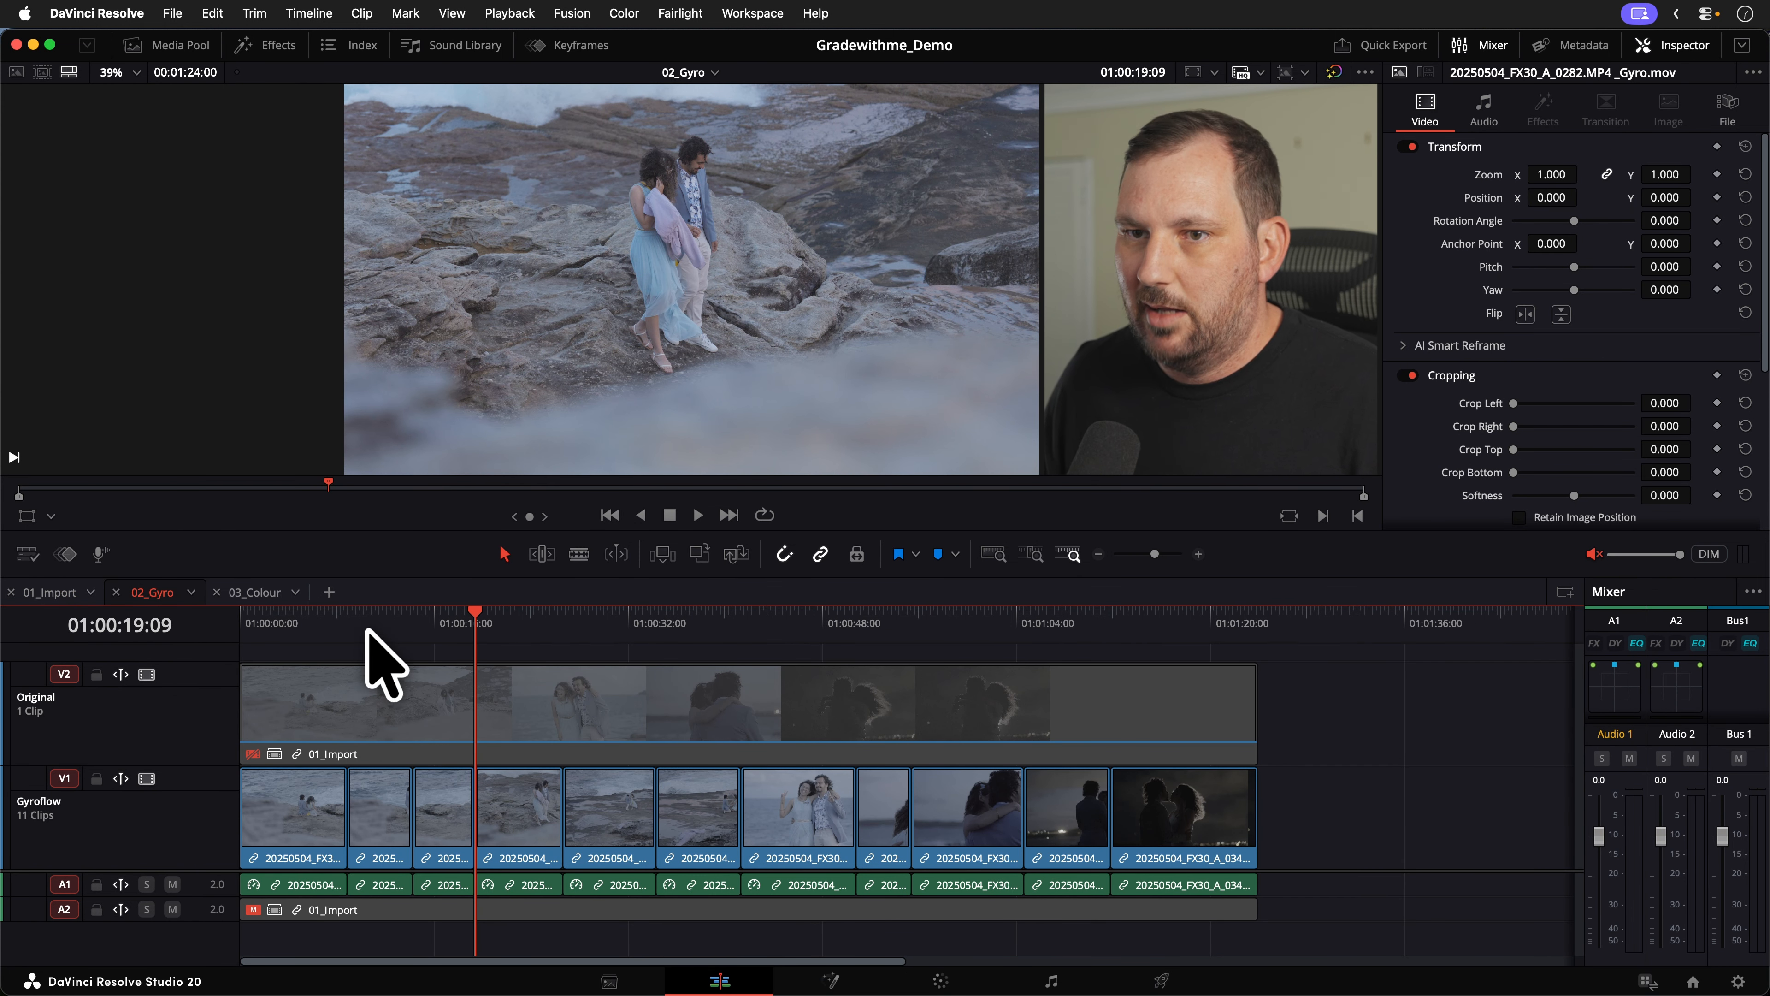
{"action": "left_click", "coordinate": [367, 615]}
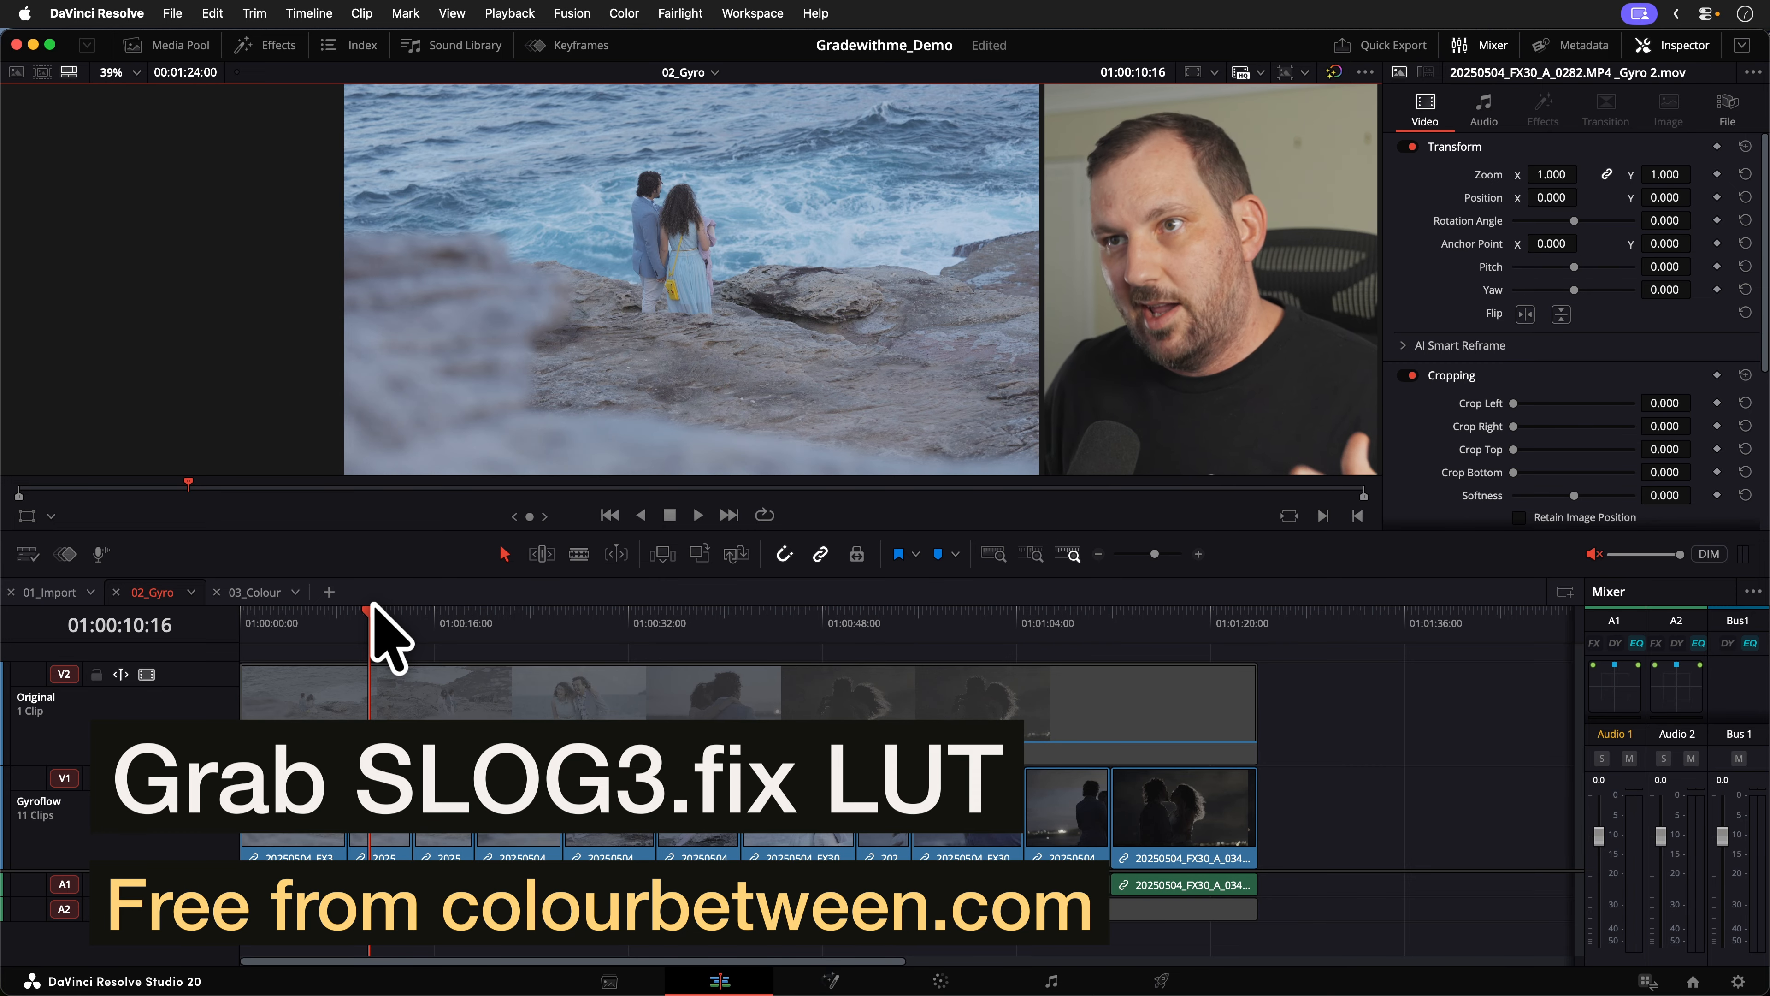
{"action": "left_click", "coordinate": [836, 950]}
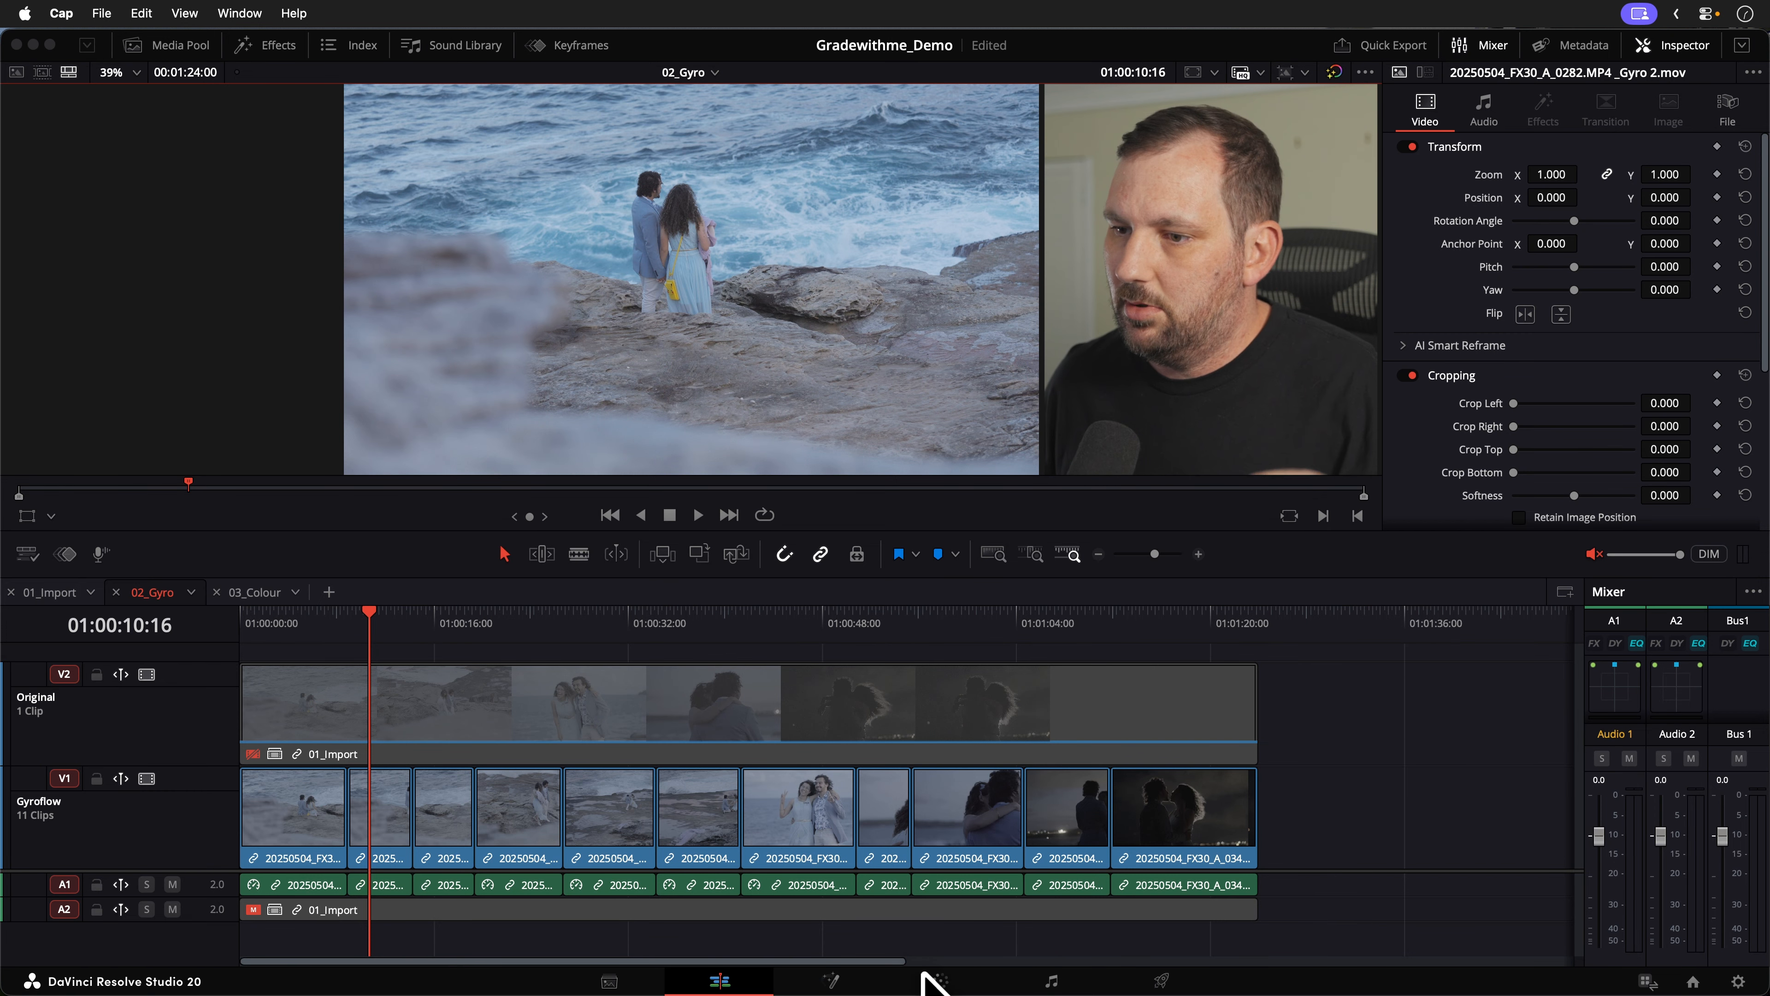
{"action": "left_click", "coordinate": [940, 980]}
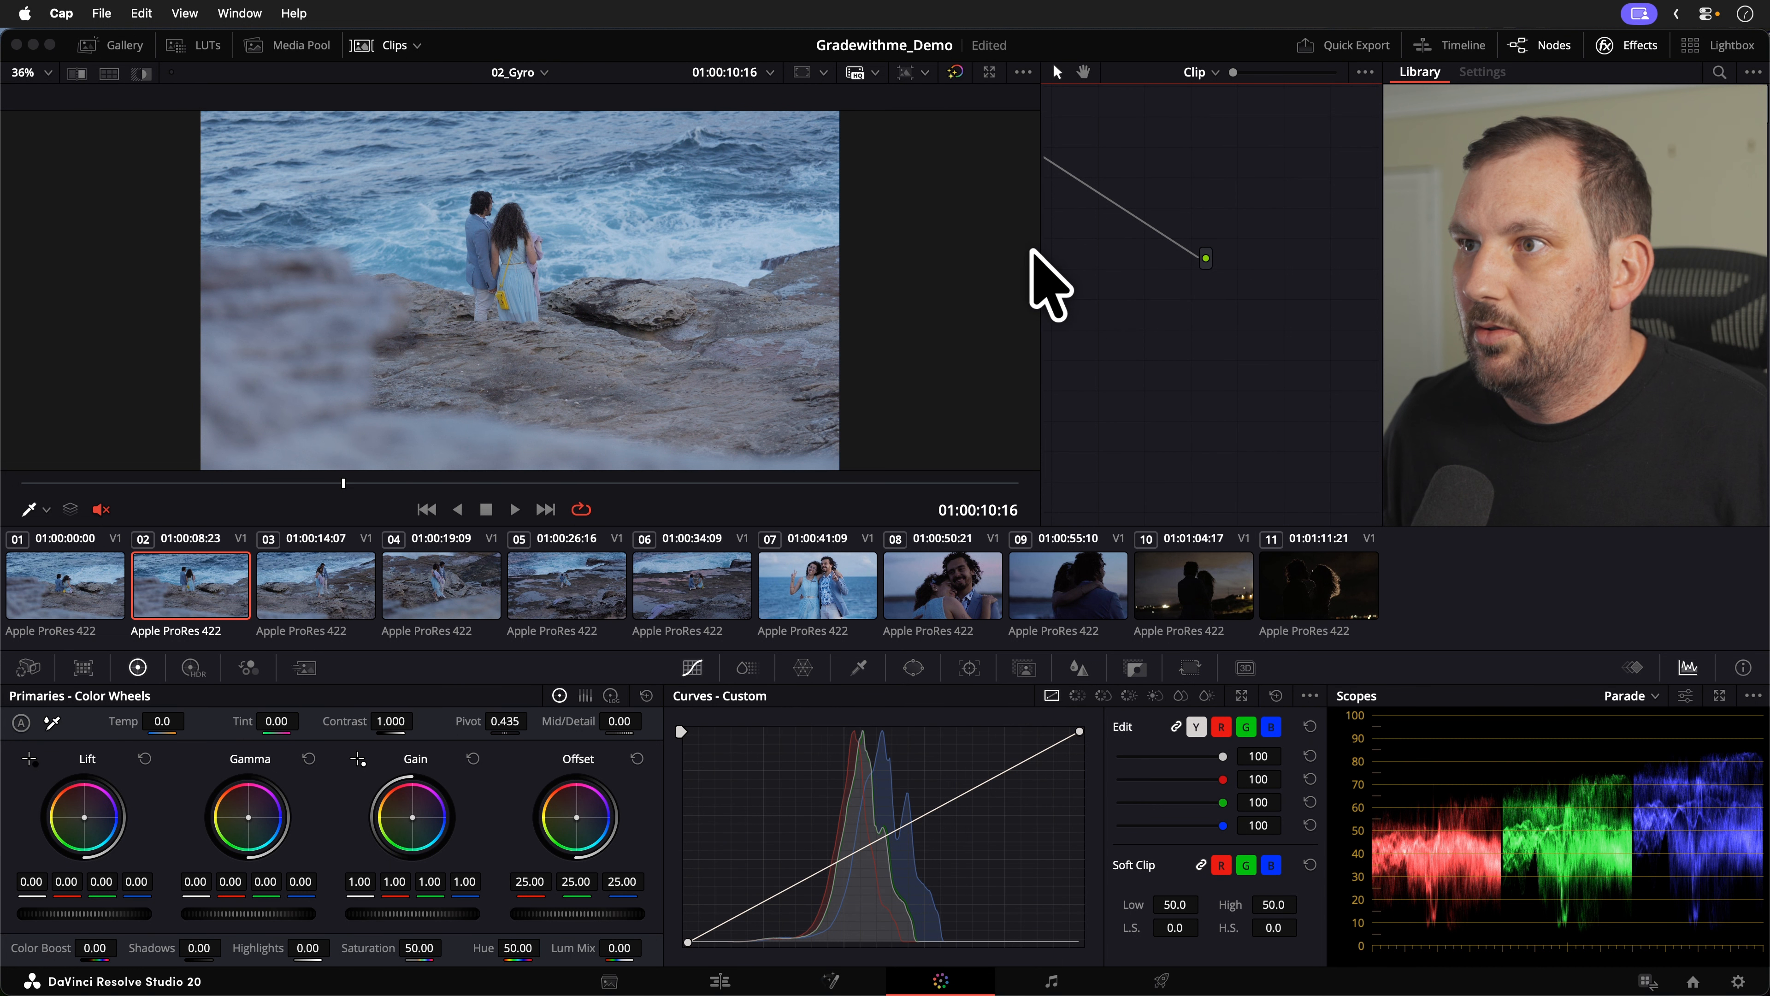
Step: Widen the node editor, switch it to timeline-level nodes and arrange nodes 02 and 01 side by side
{"action": "left_click", "coordinate": [1039, 258]}
{"action": "left_click_drag", "start_coordinate": [1039, 258], "coordinate": [900, 265]}
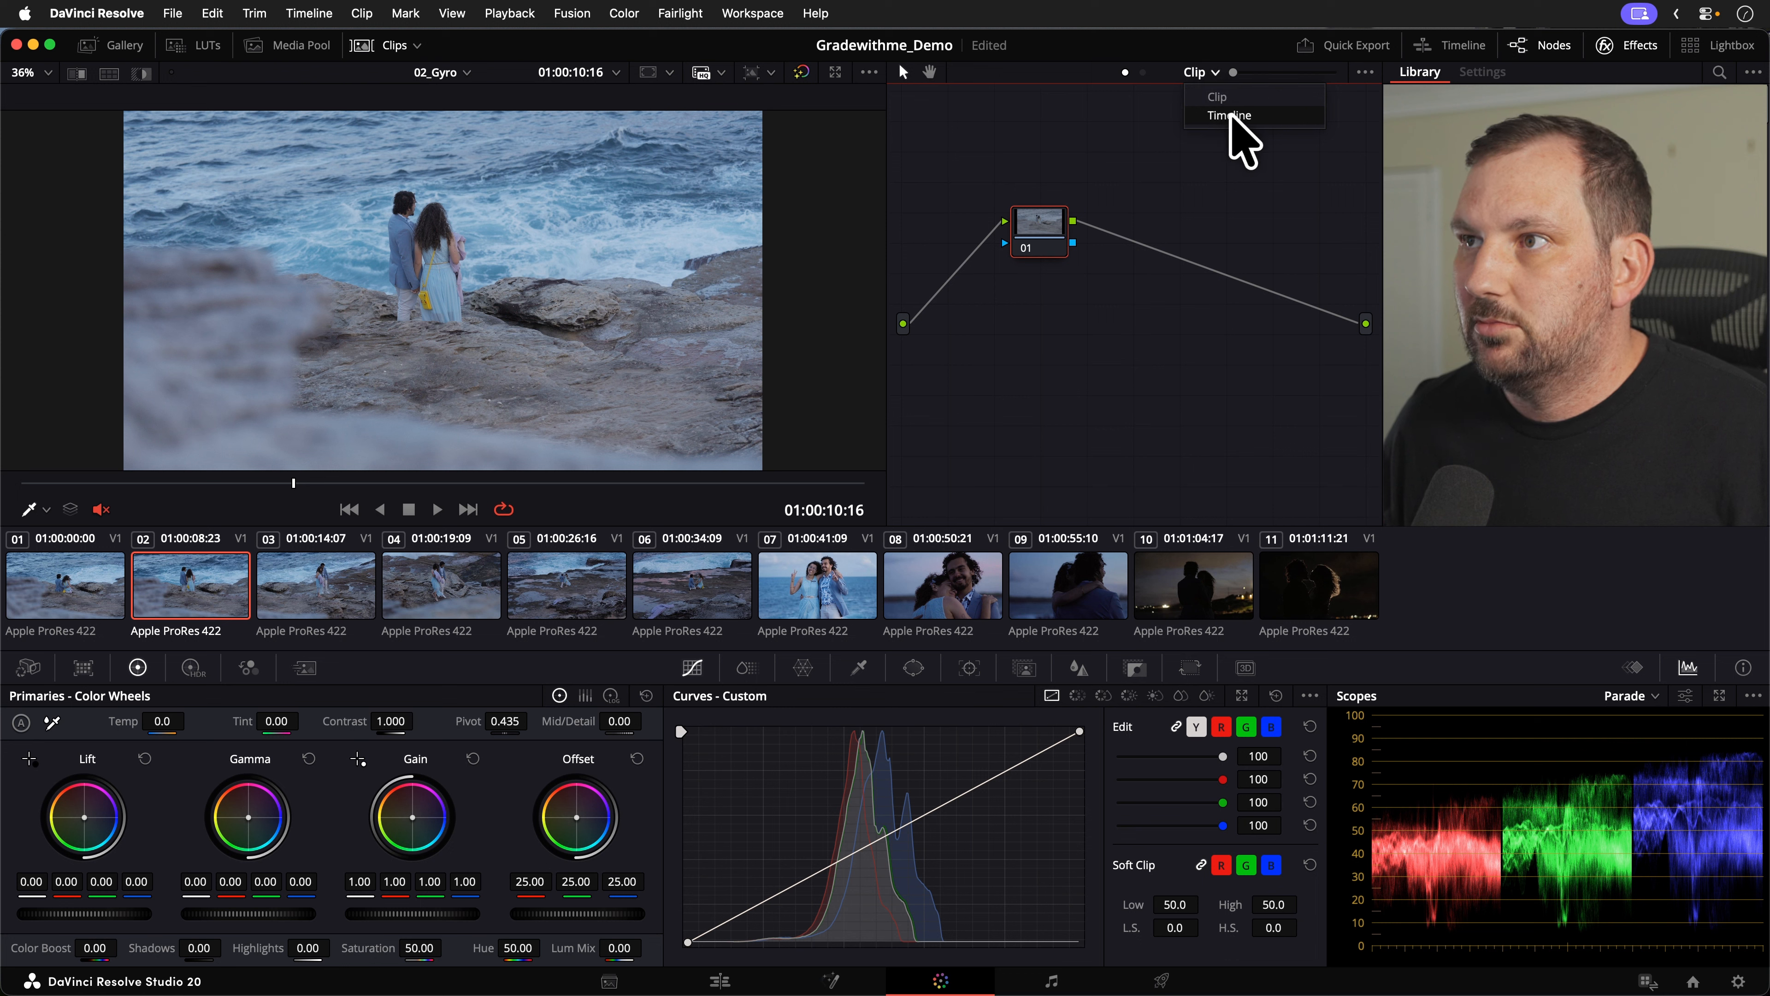
{"action": "left_click", "coordinate": [1233, 116]}
{"action": "left_click_drag", "start_coordinate": [1245, 425], "coordinate": [1231, 420]}
{"action": "left_click_drag", "start_coordinate": [1098, 426], "coordinate": [1016, 396]}
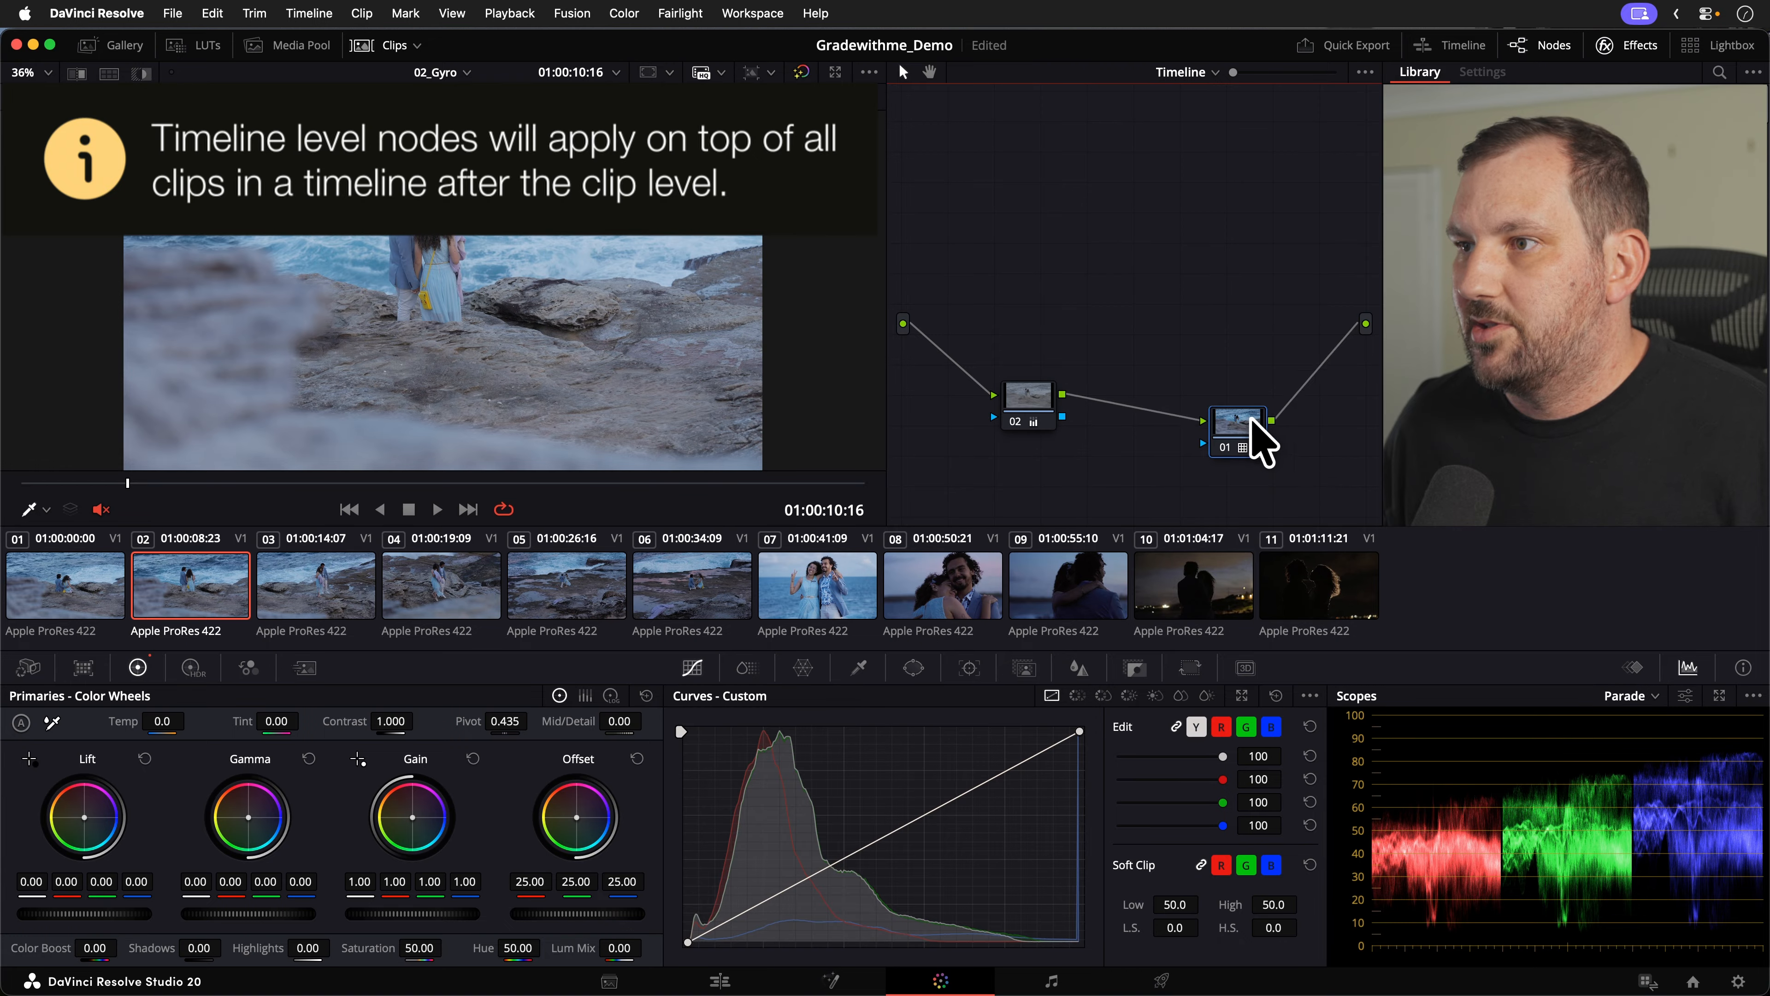
{"action": "left_click_drag", "start_coordinate": [1244, 424], "coordinate": [1181, 393]}
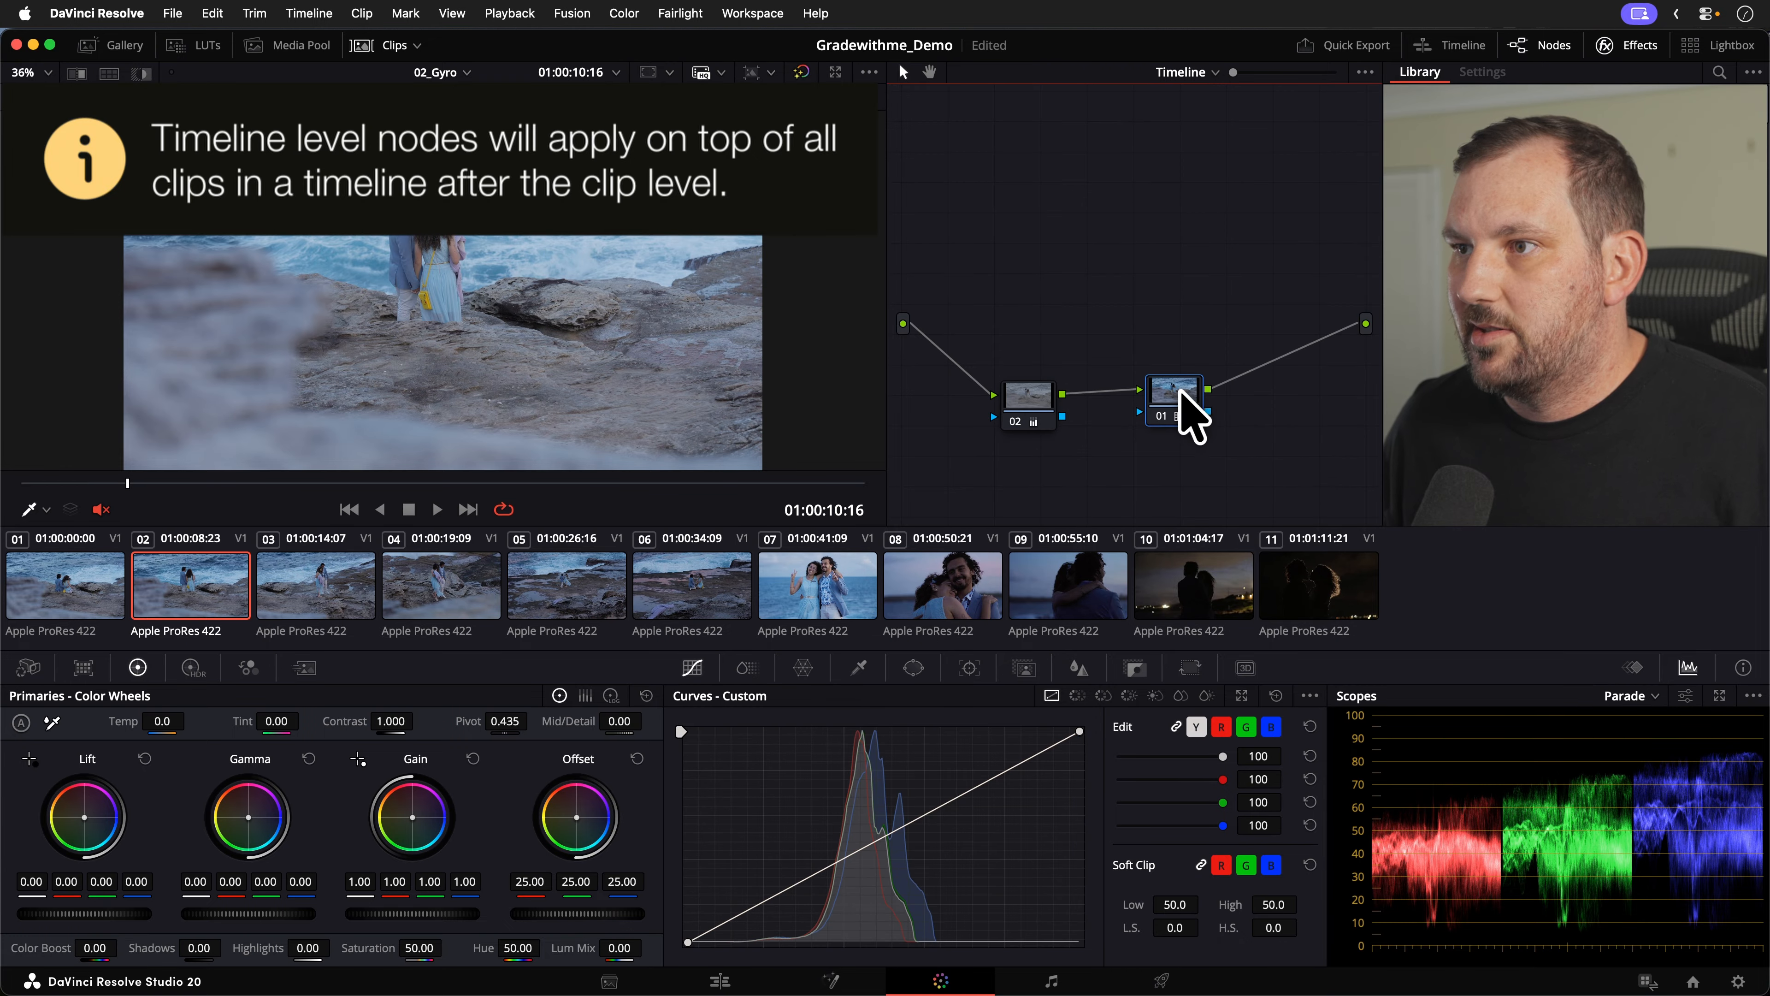
Step: Toggle the LUT node 01 and the primary balance node 02 off and on to compare their effect
{"action": "left_click", "coordinate": [1159, 415]}
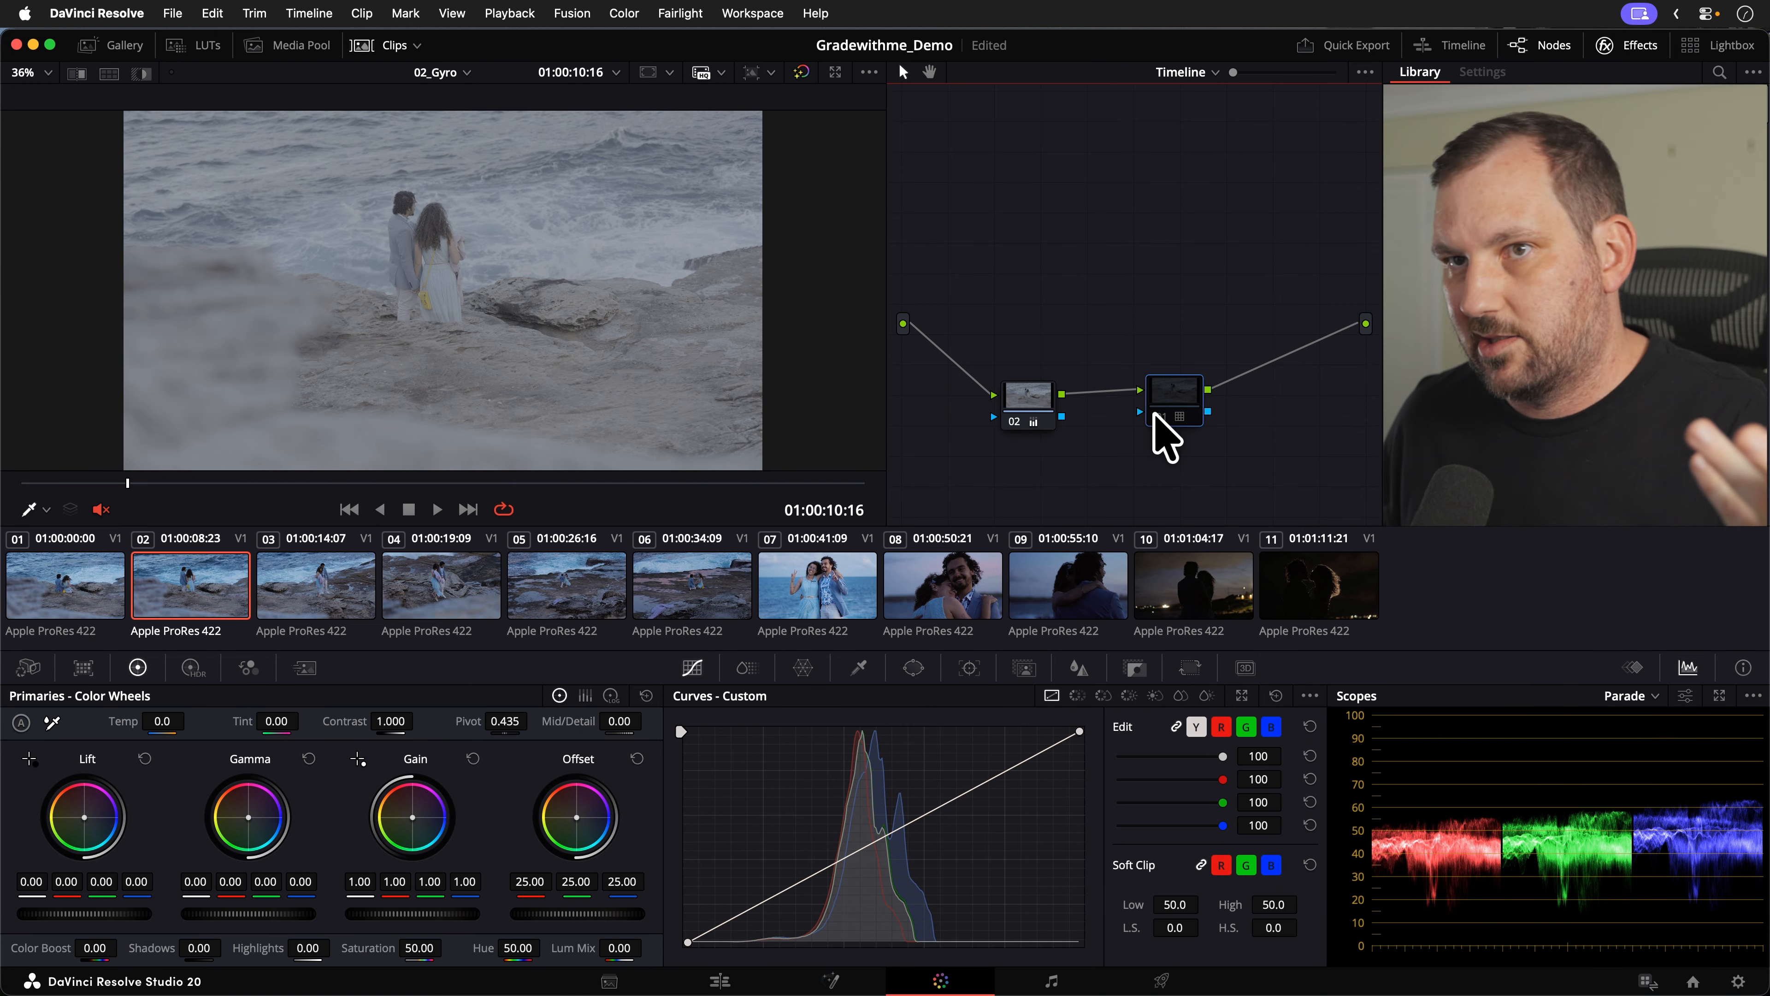
{"action": "left_click", "coordinate": [1156, 416]}
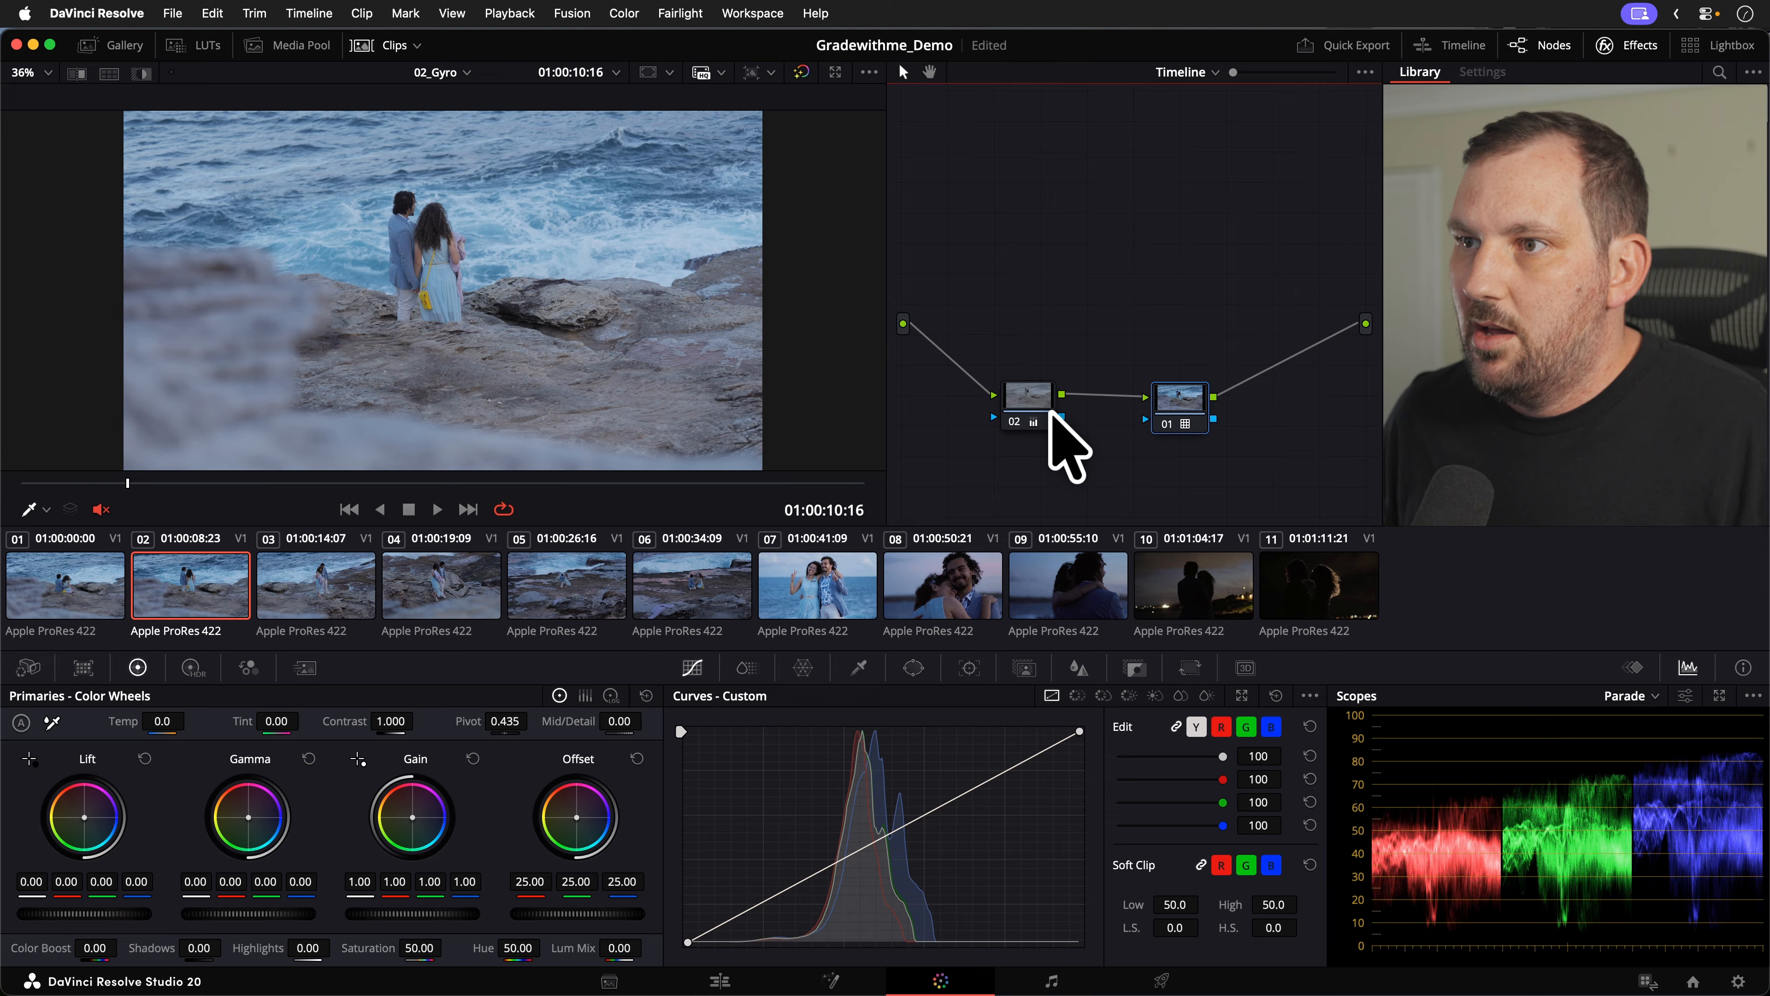
{"action": "left_click_drag", "start_coordinate": [1025, 402], "coordinate": [1041, 399]}
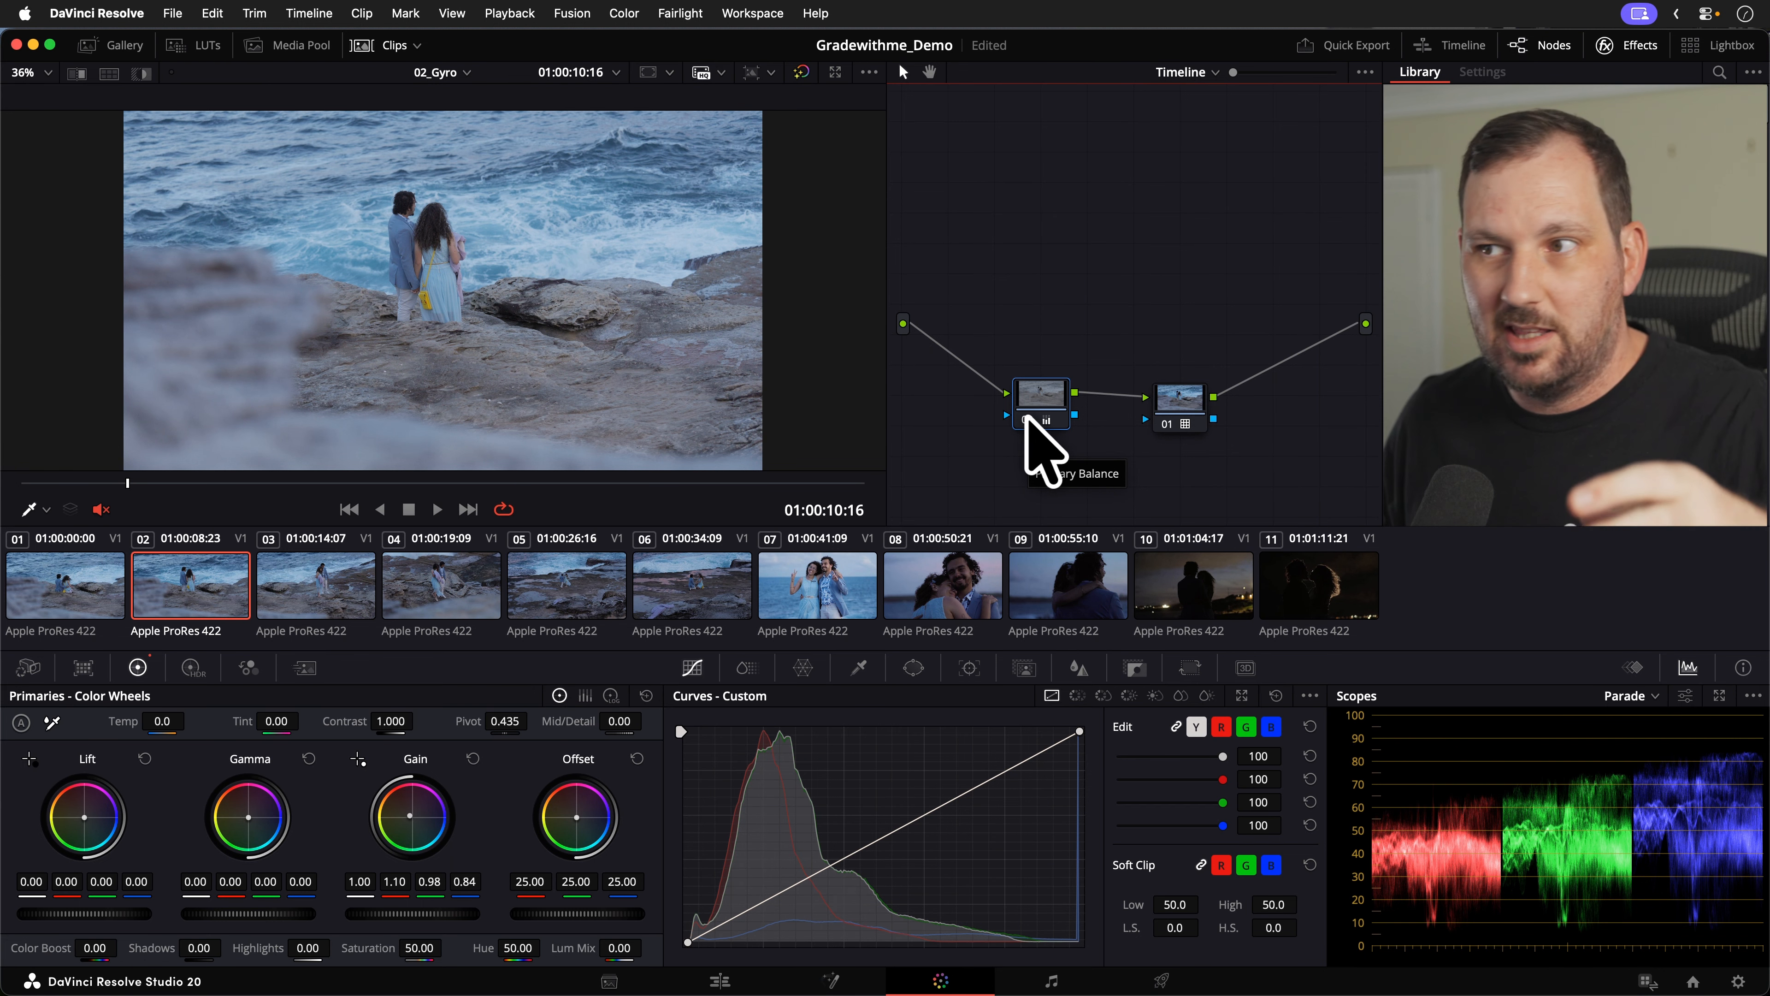
{"action": "left_click", "coordinate": [1022, 417]}
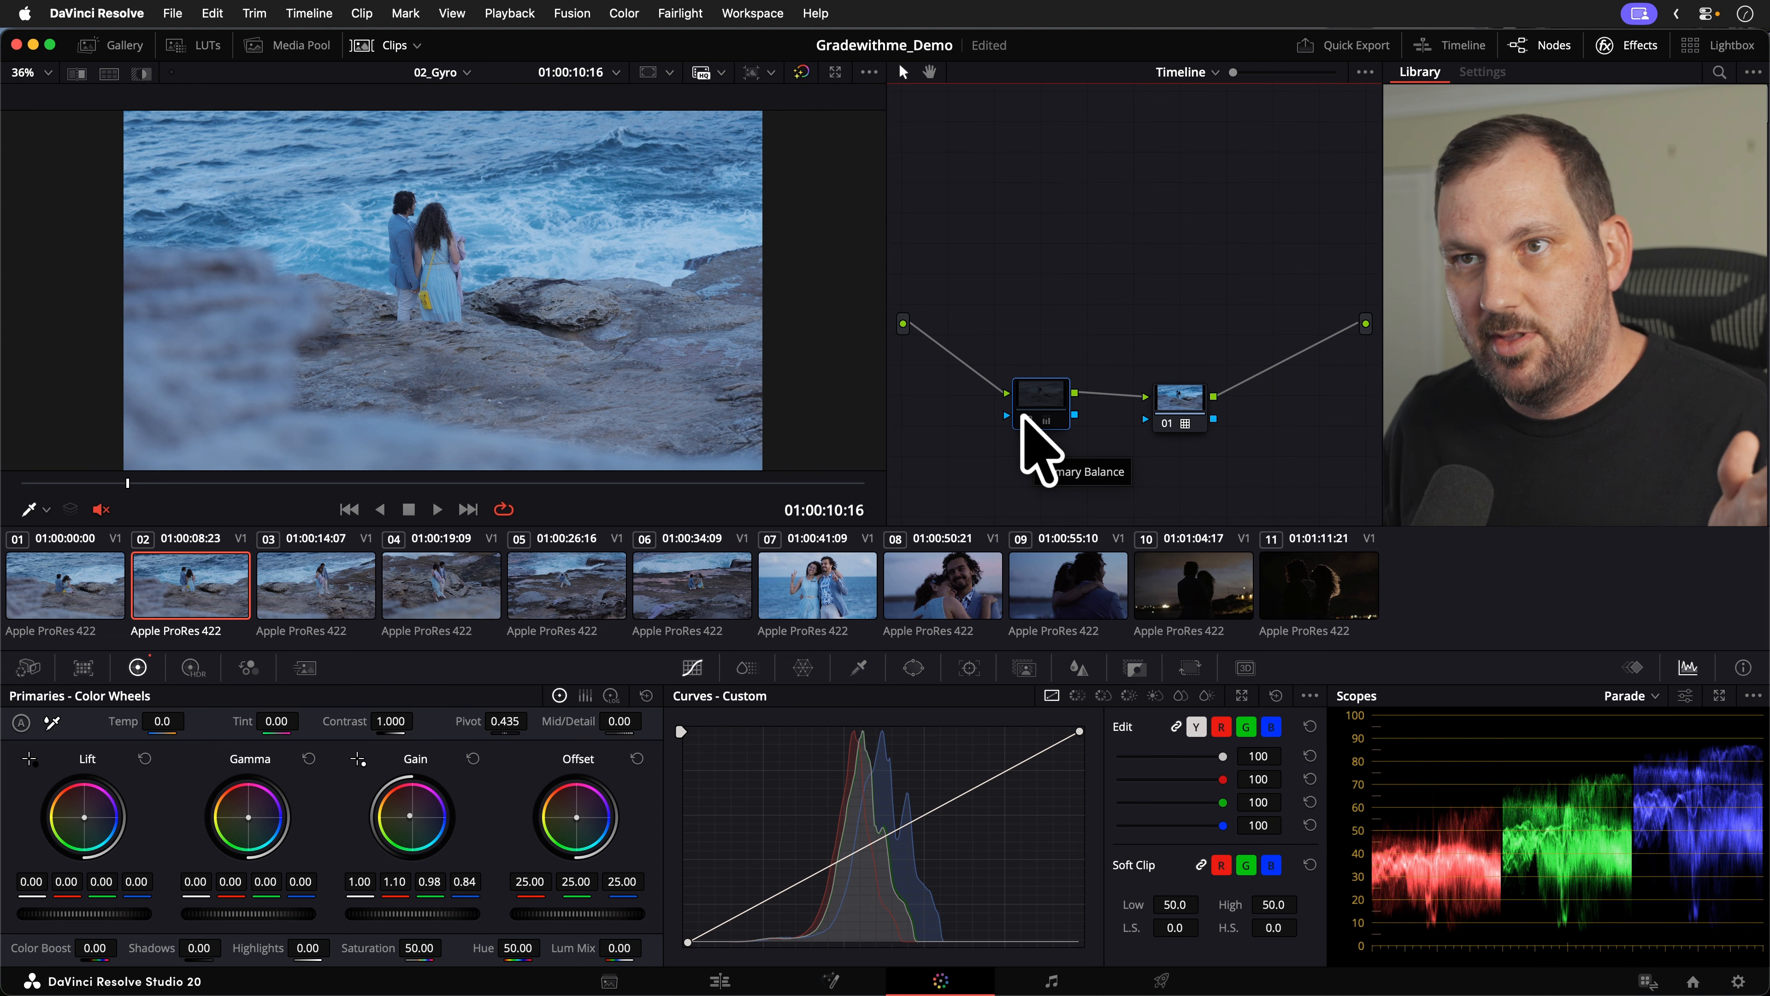
{"action": "left_click", "coordinate": [1024, 418]}
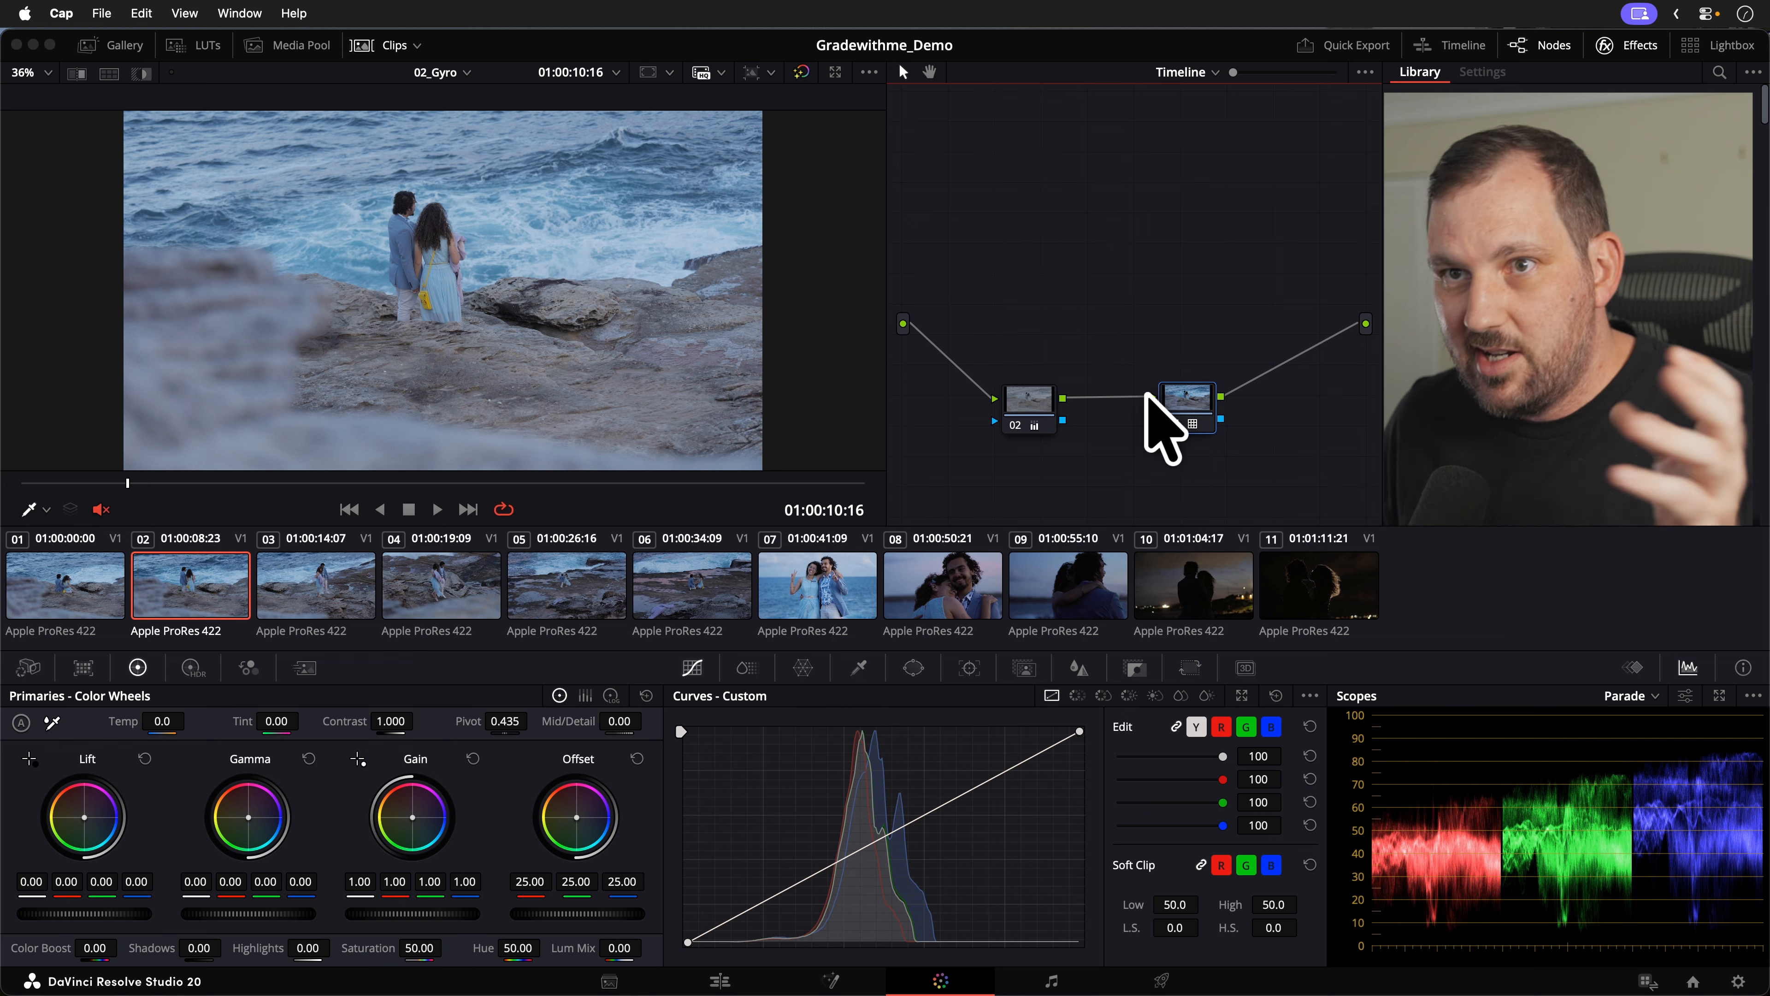
Step: Return to the Edit page and play through the 02_Gyro timeline to review the stabilized clips
{"action": "left_click", "coordinate": [716, 978]}
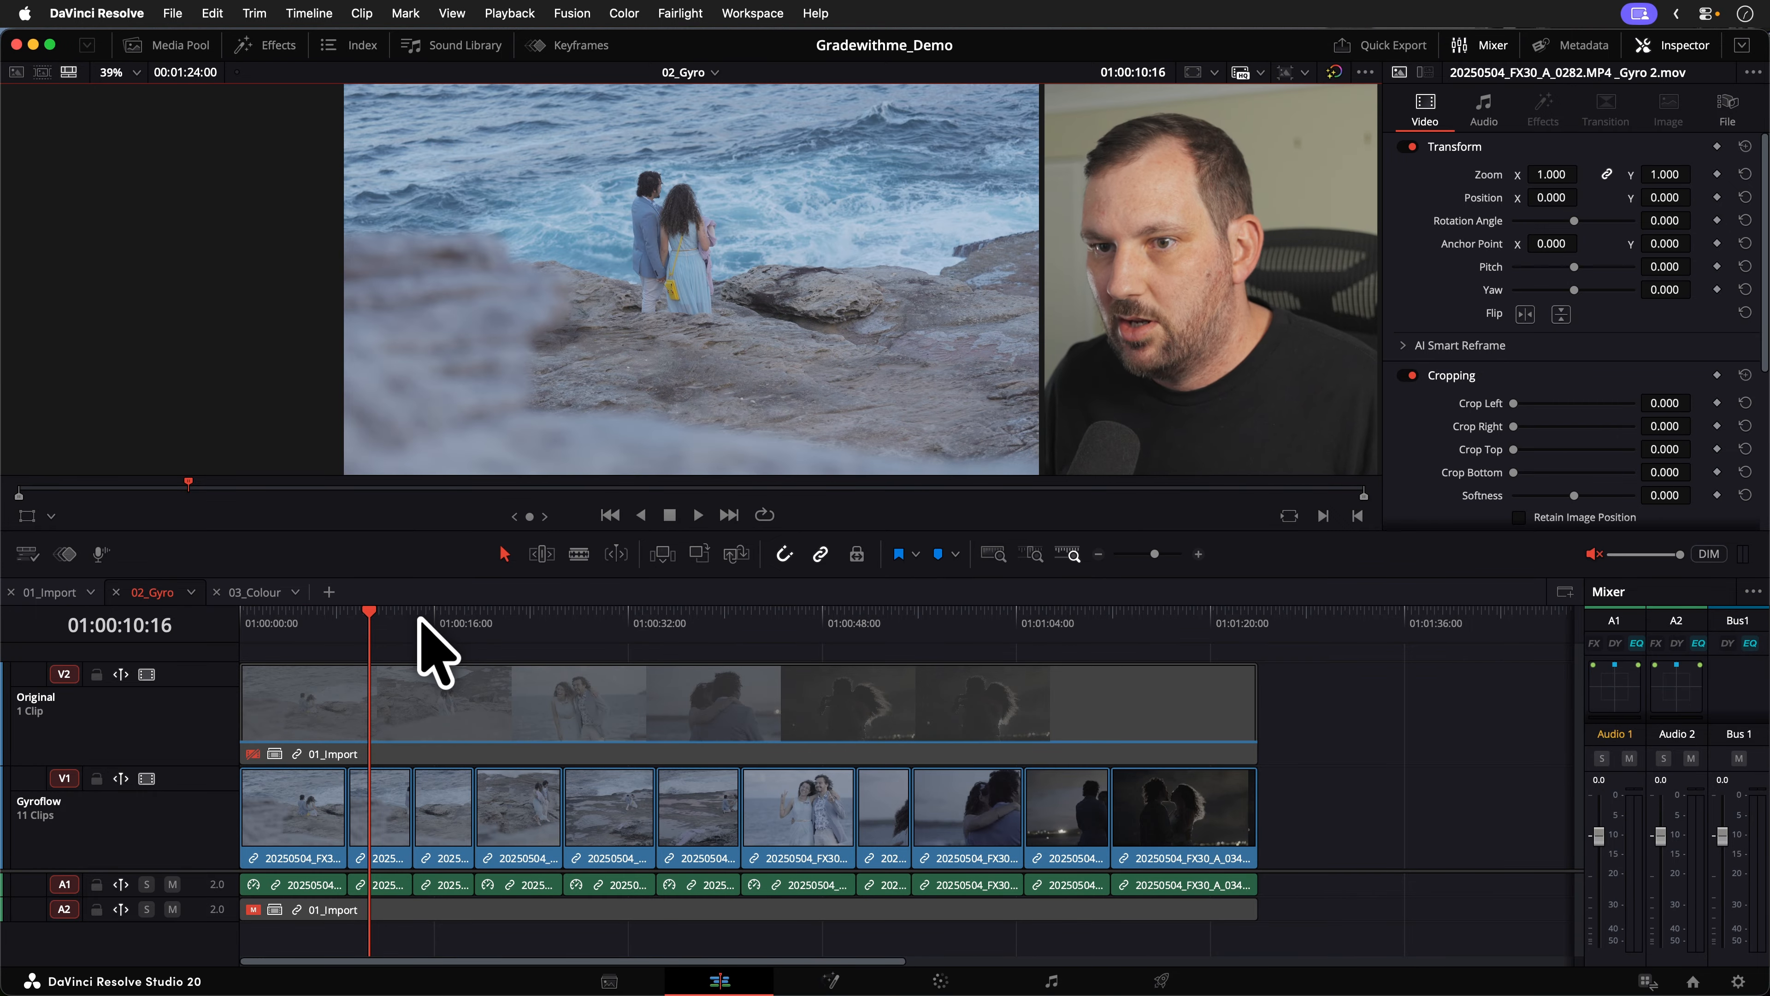
{"action": "left_click", "coordinate": [425, 621]}
{"action": "key", "text": "space"}
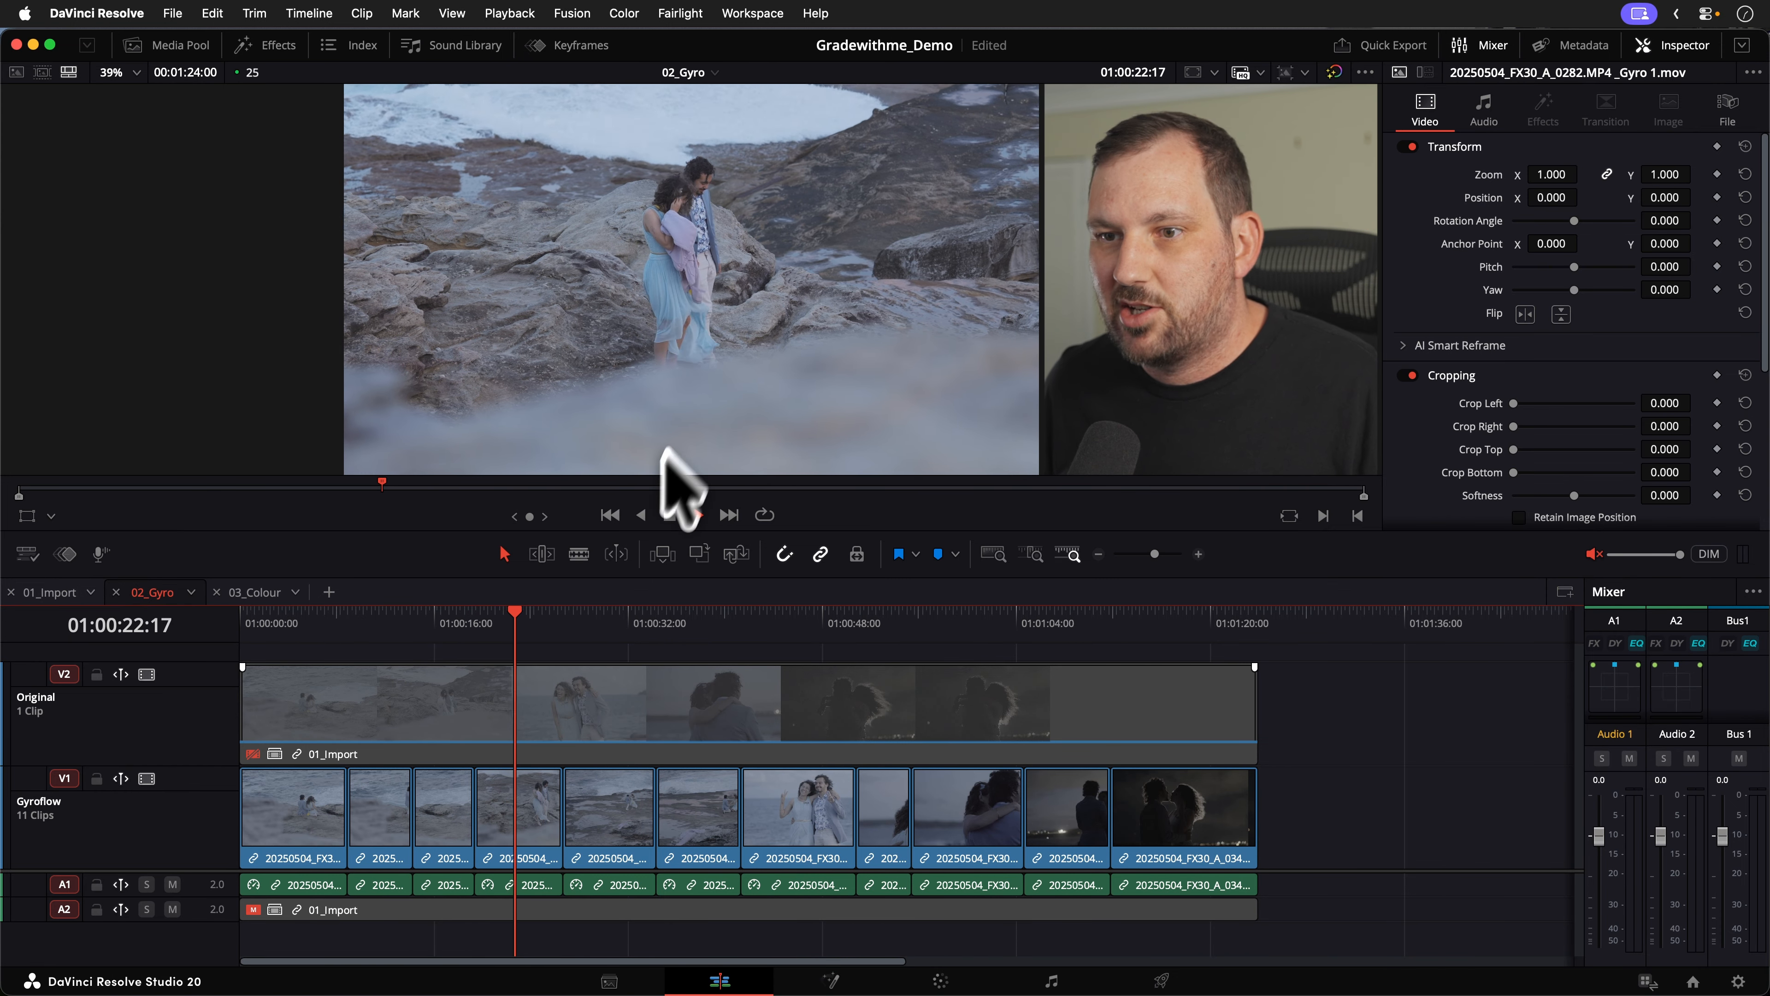
{"action": "left_click", "coordinate": [582, 733]}
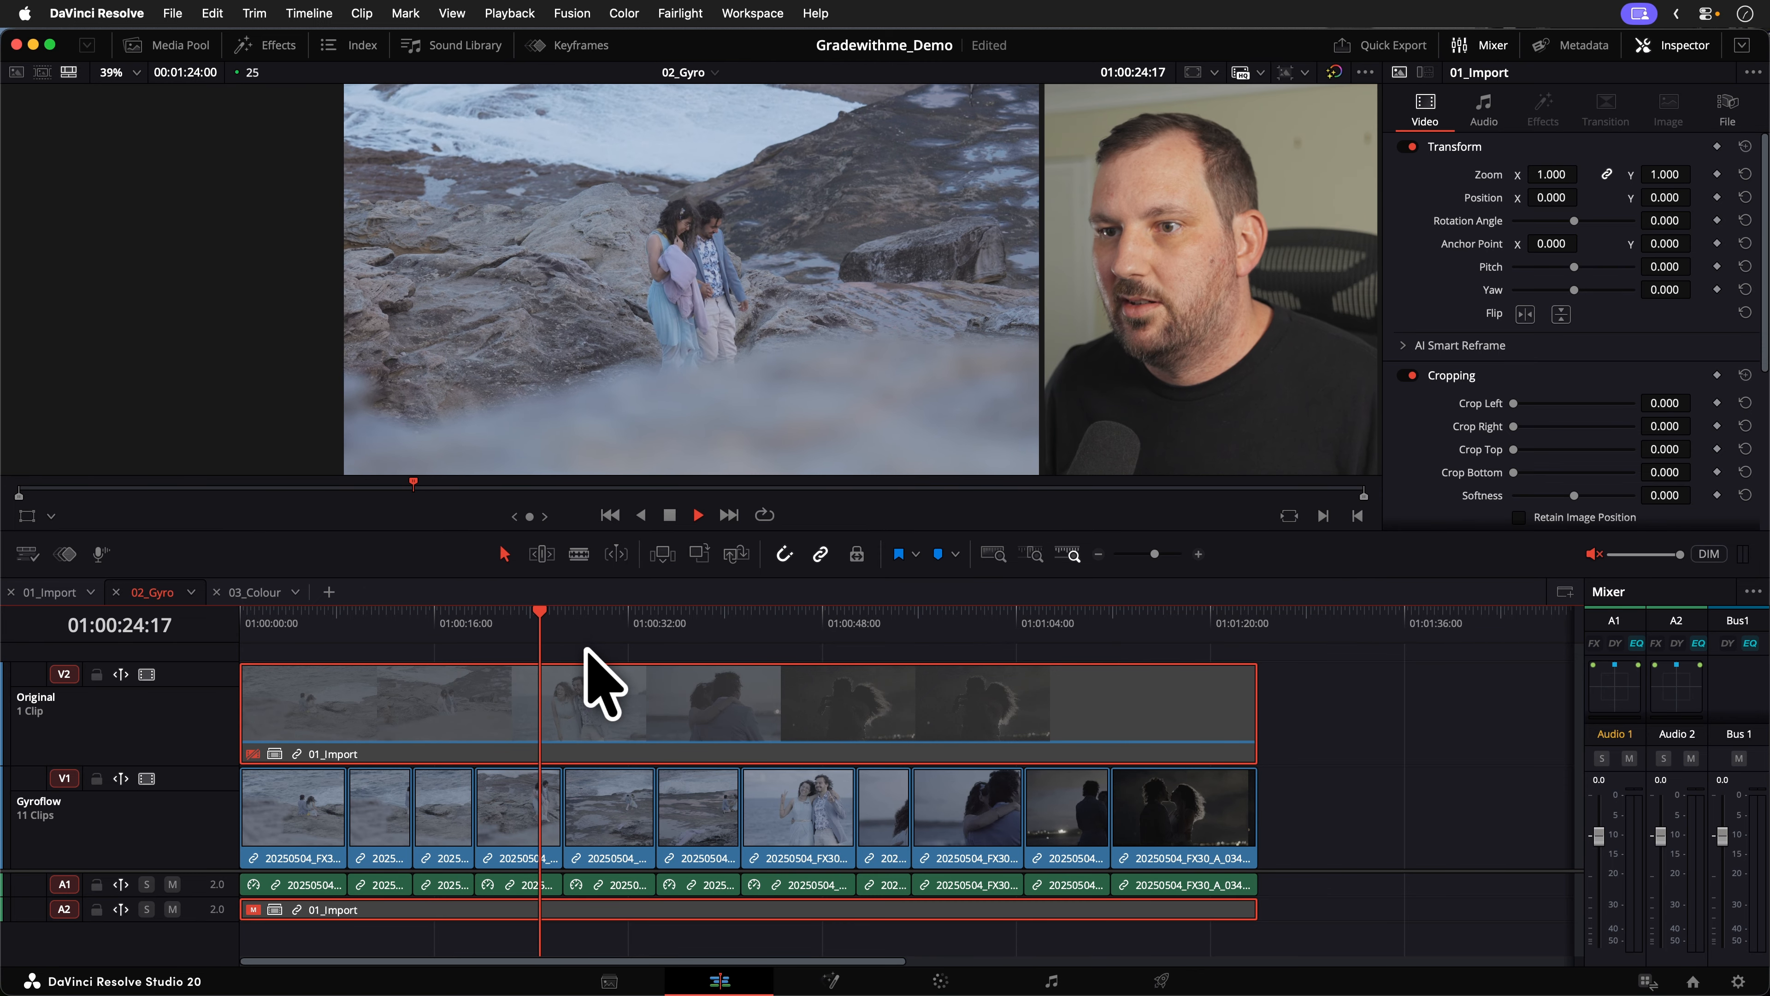
{"action": "left_click", "coordinate": [592, 617]}
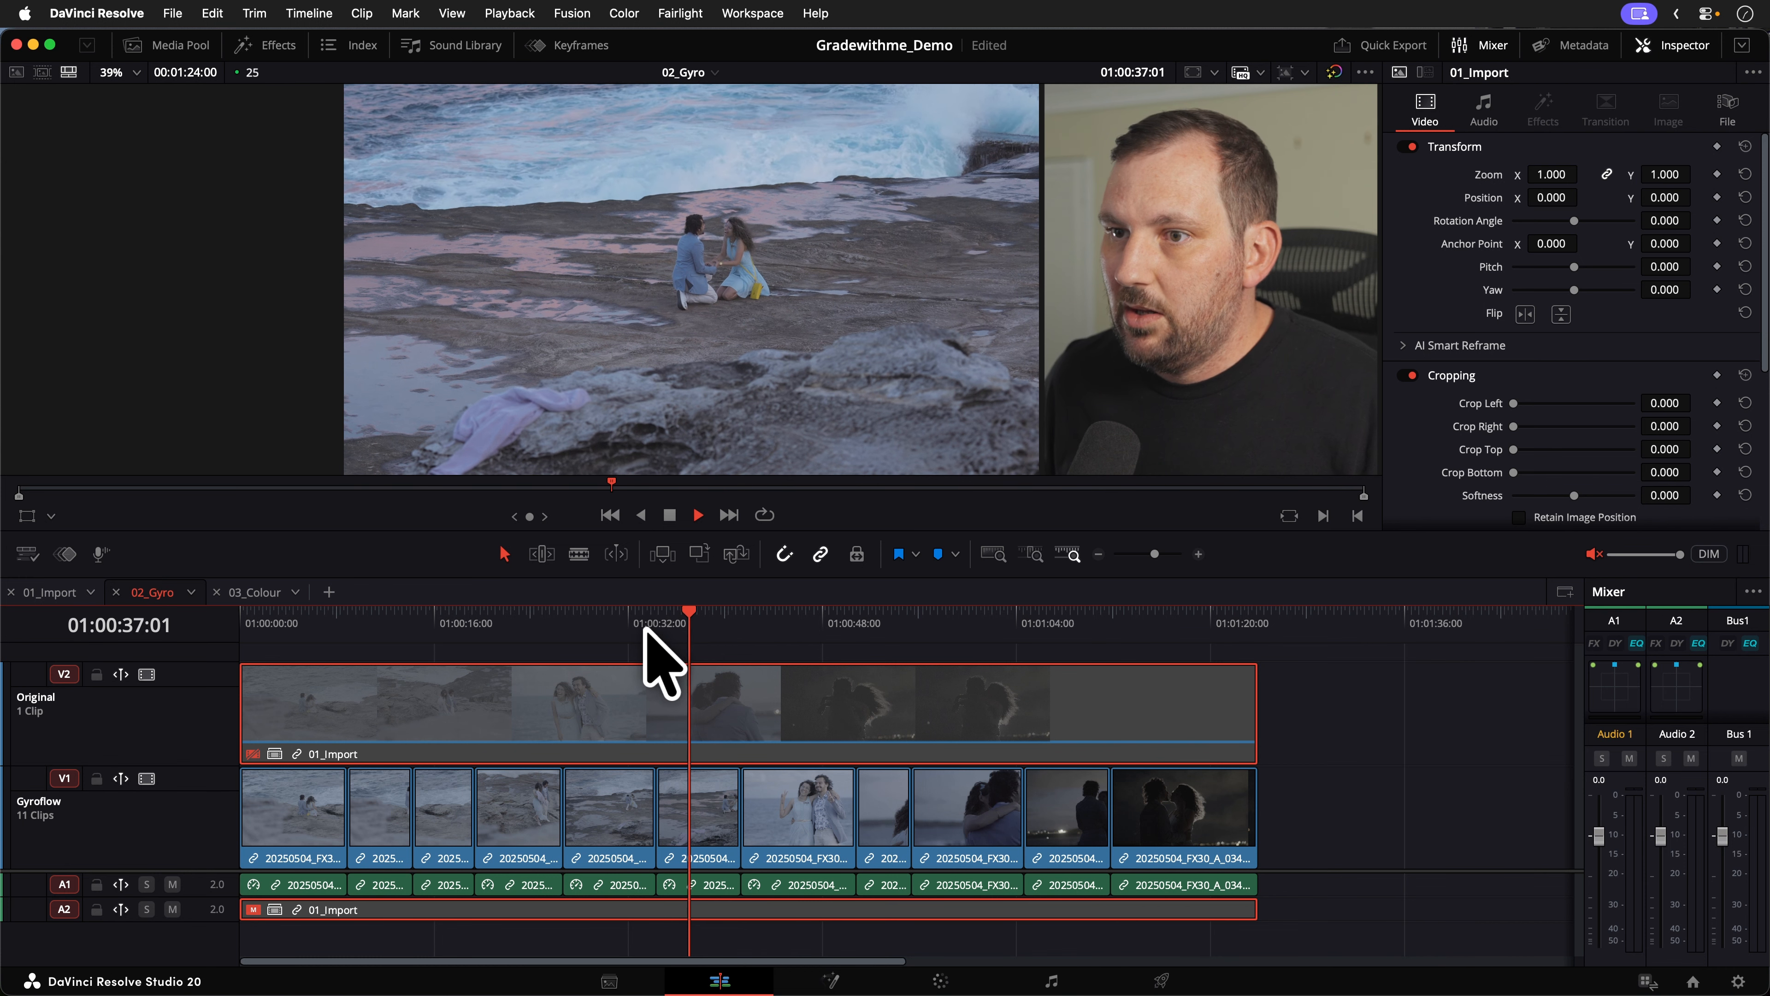
{"action": "key", "text": "space"}
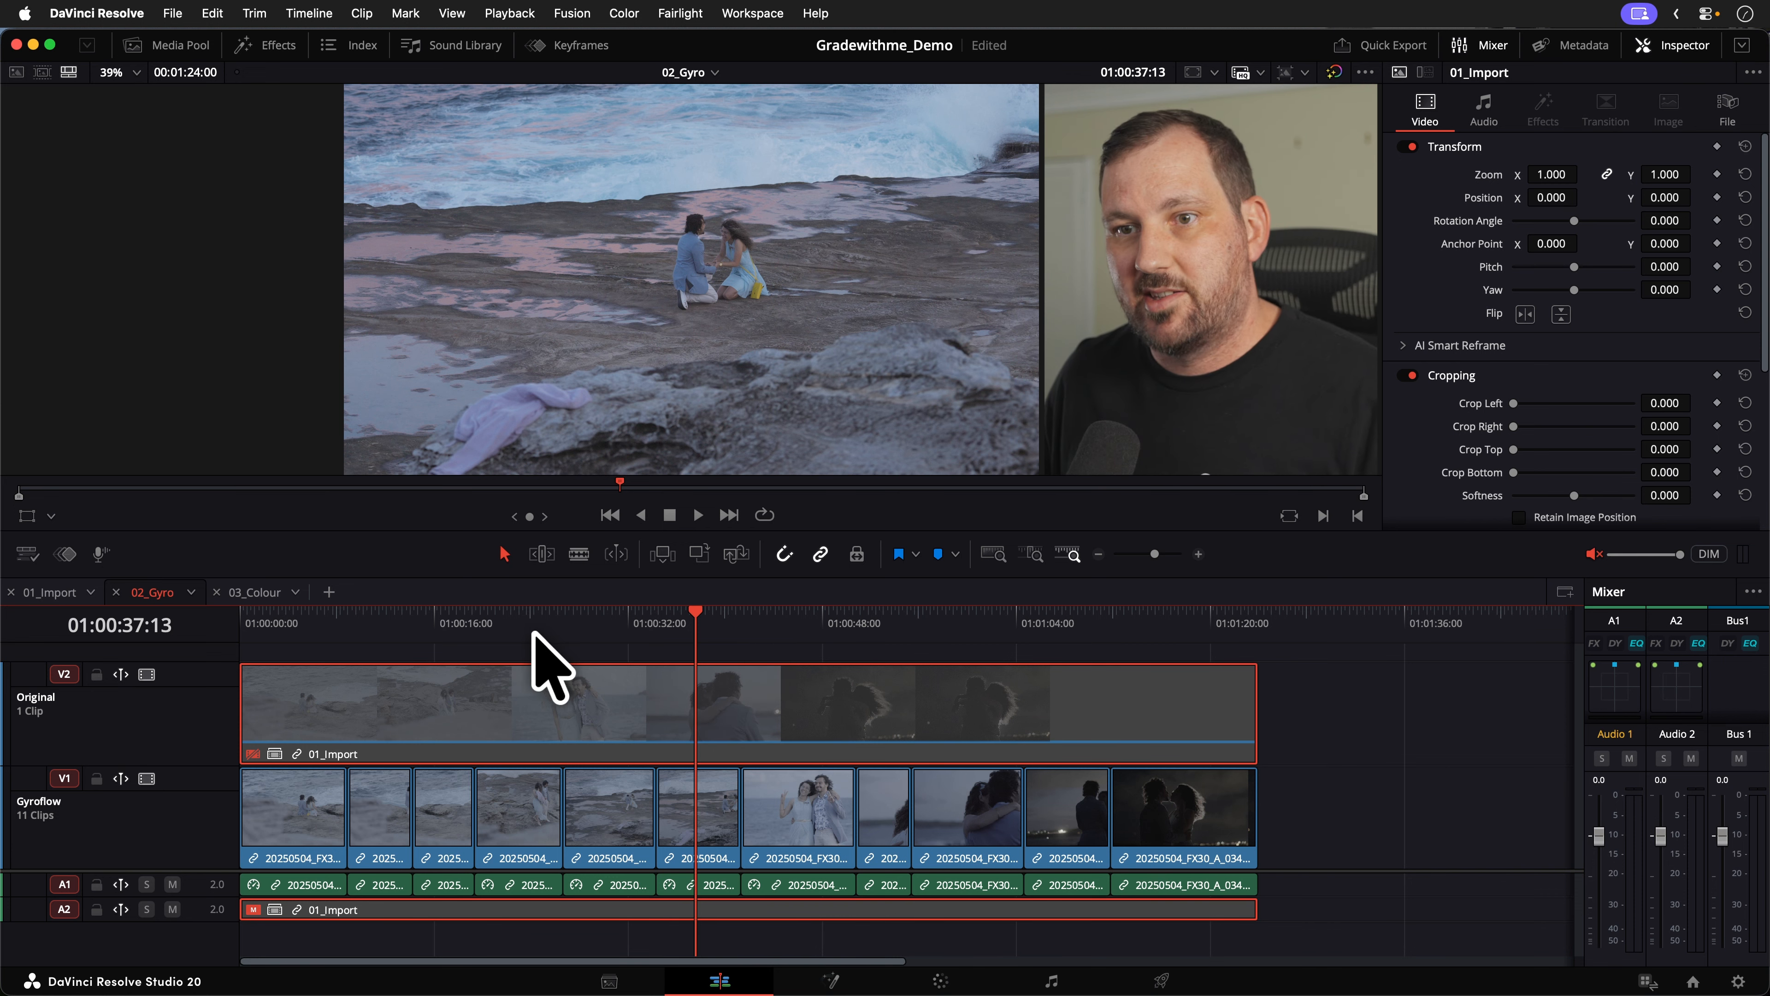
Step: Open the 03_Colour timeline at 01:00:46:17 and bring up its timeline-level Color Space Transform node on the Color page
{"action": "left_click", "coordinate": [239, 591]}
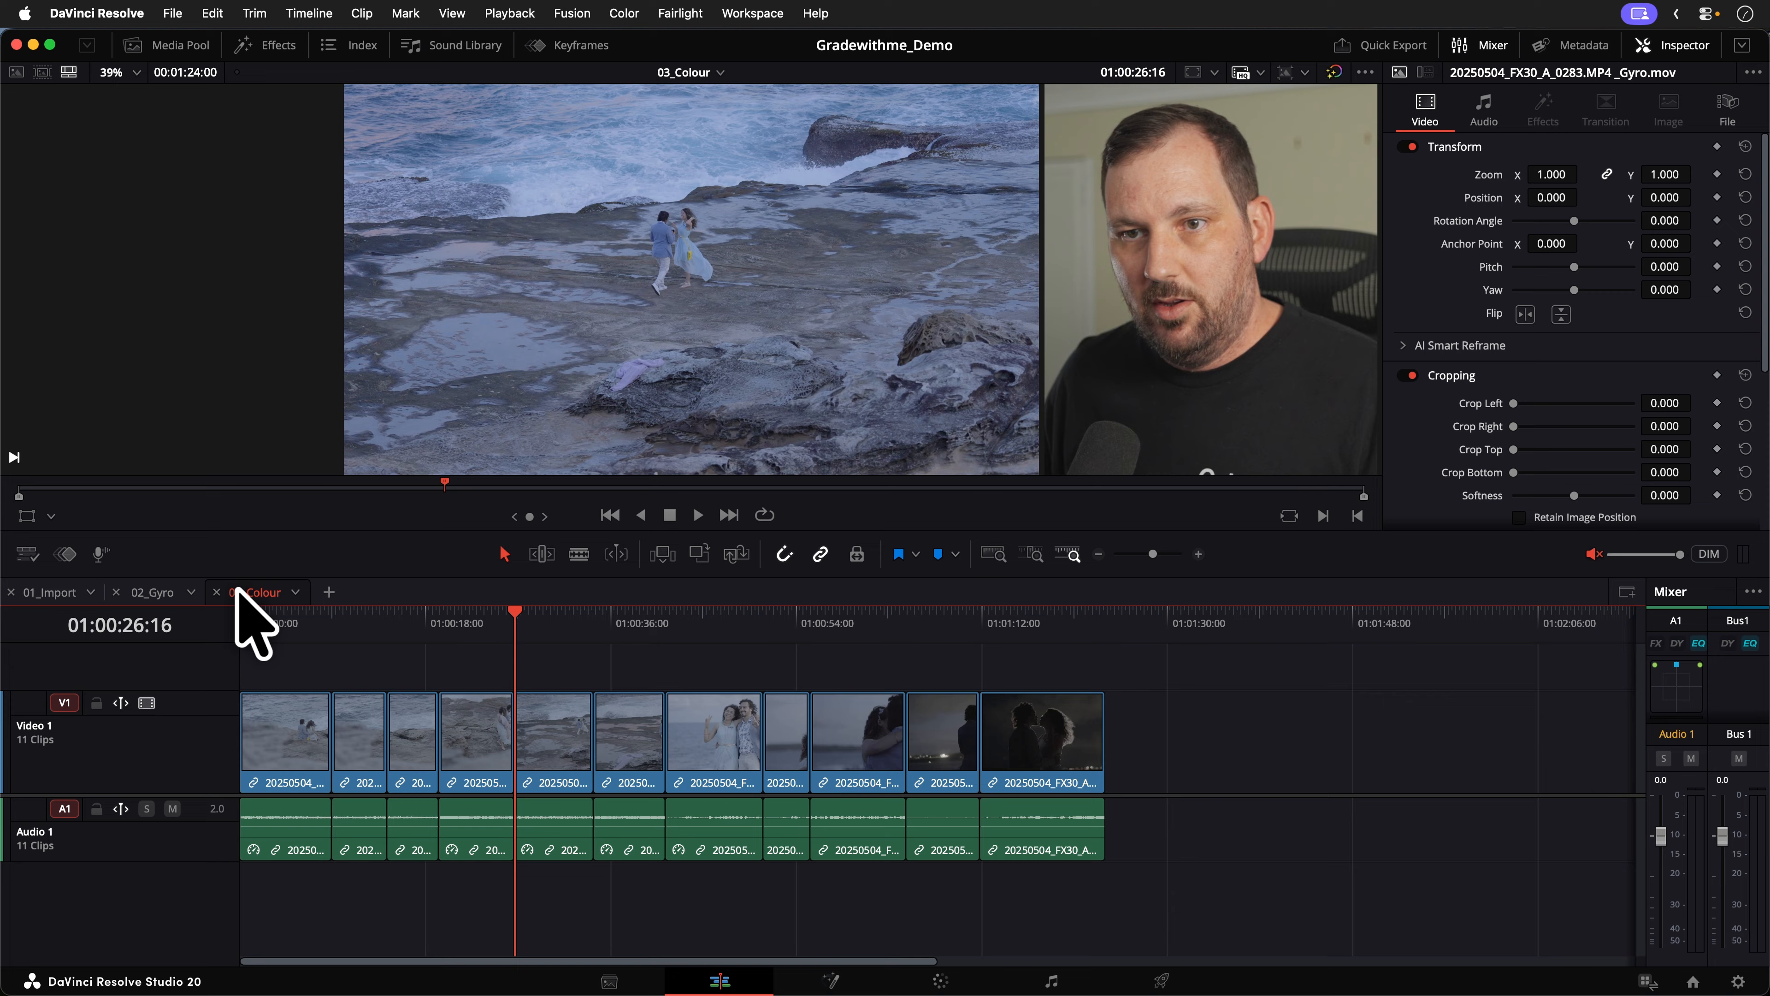
{"action": "left_click_drag", "start_coordinate": [423, 620], "coordinate": [721, 662]}
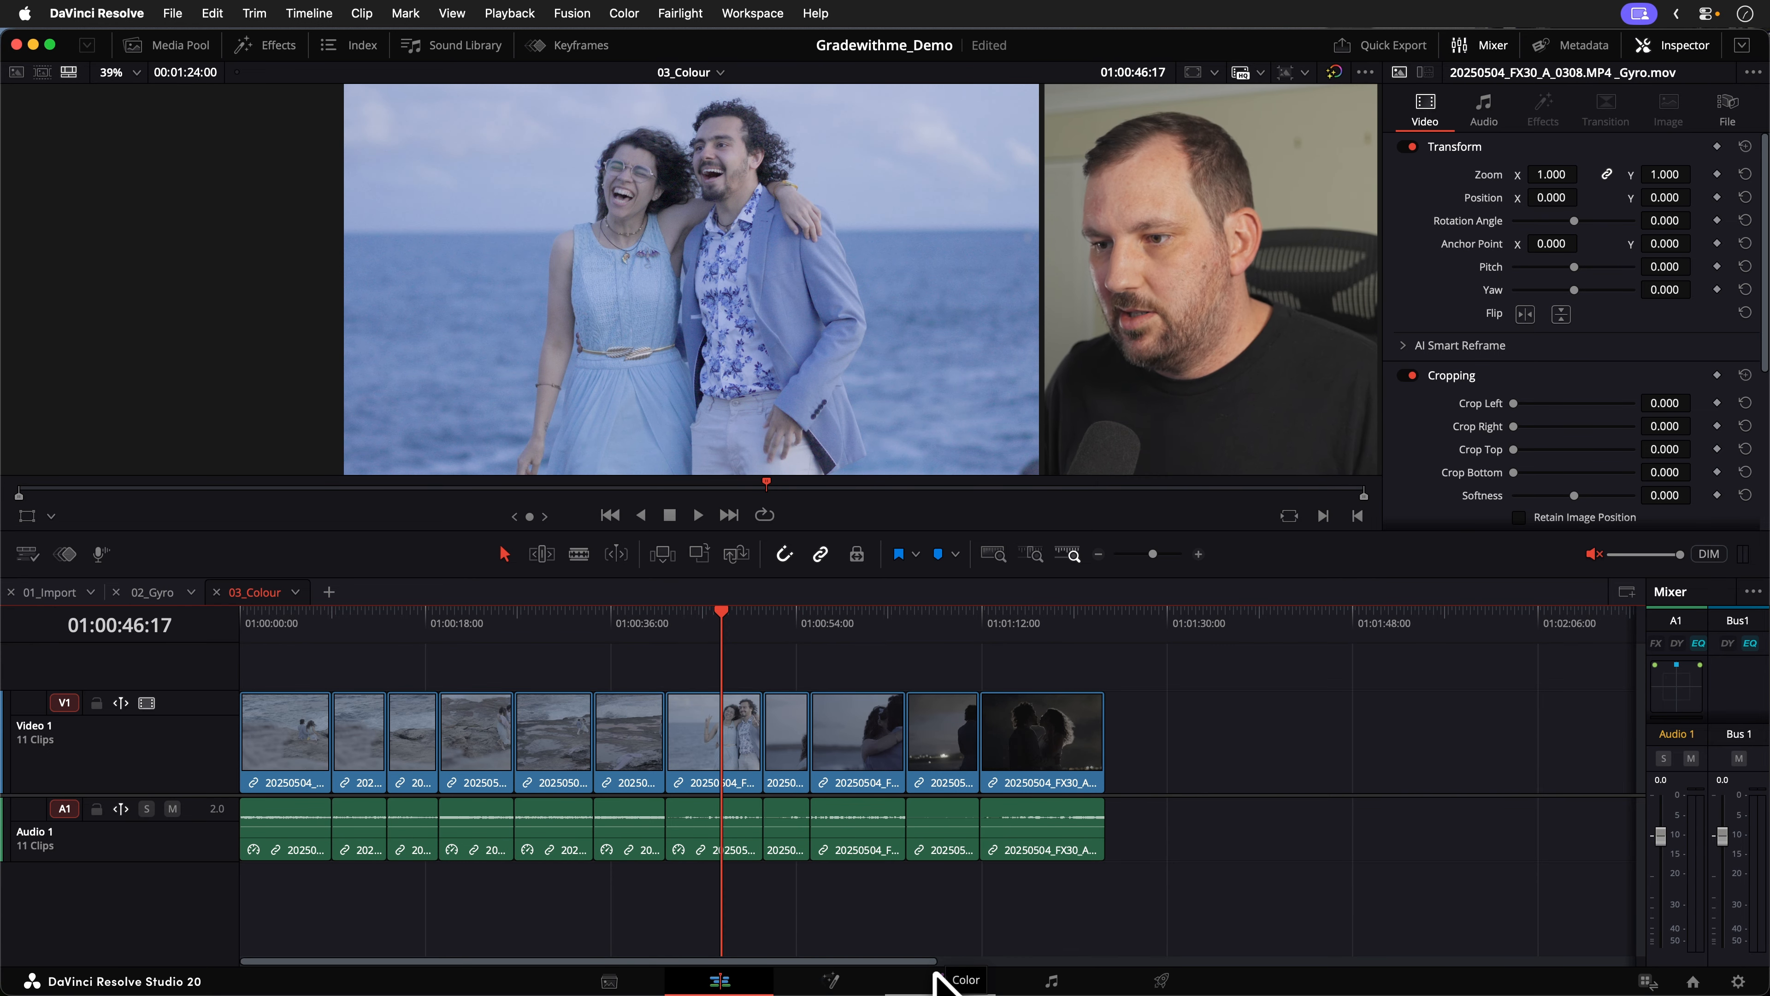
{"action": "left_click", "coordinate": [944, 983]}
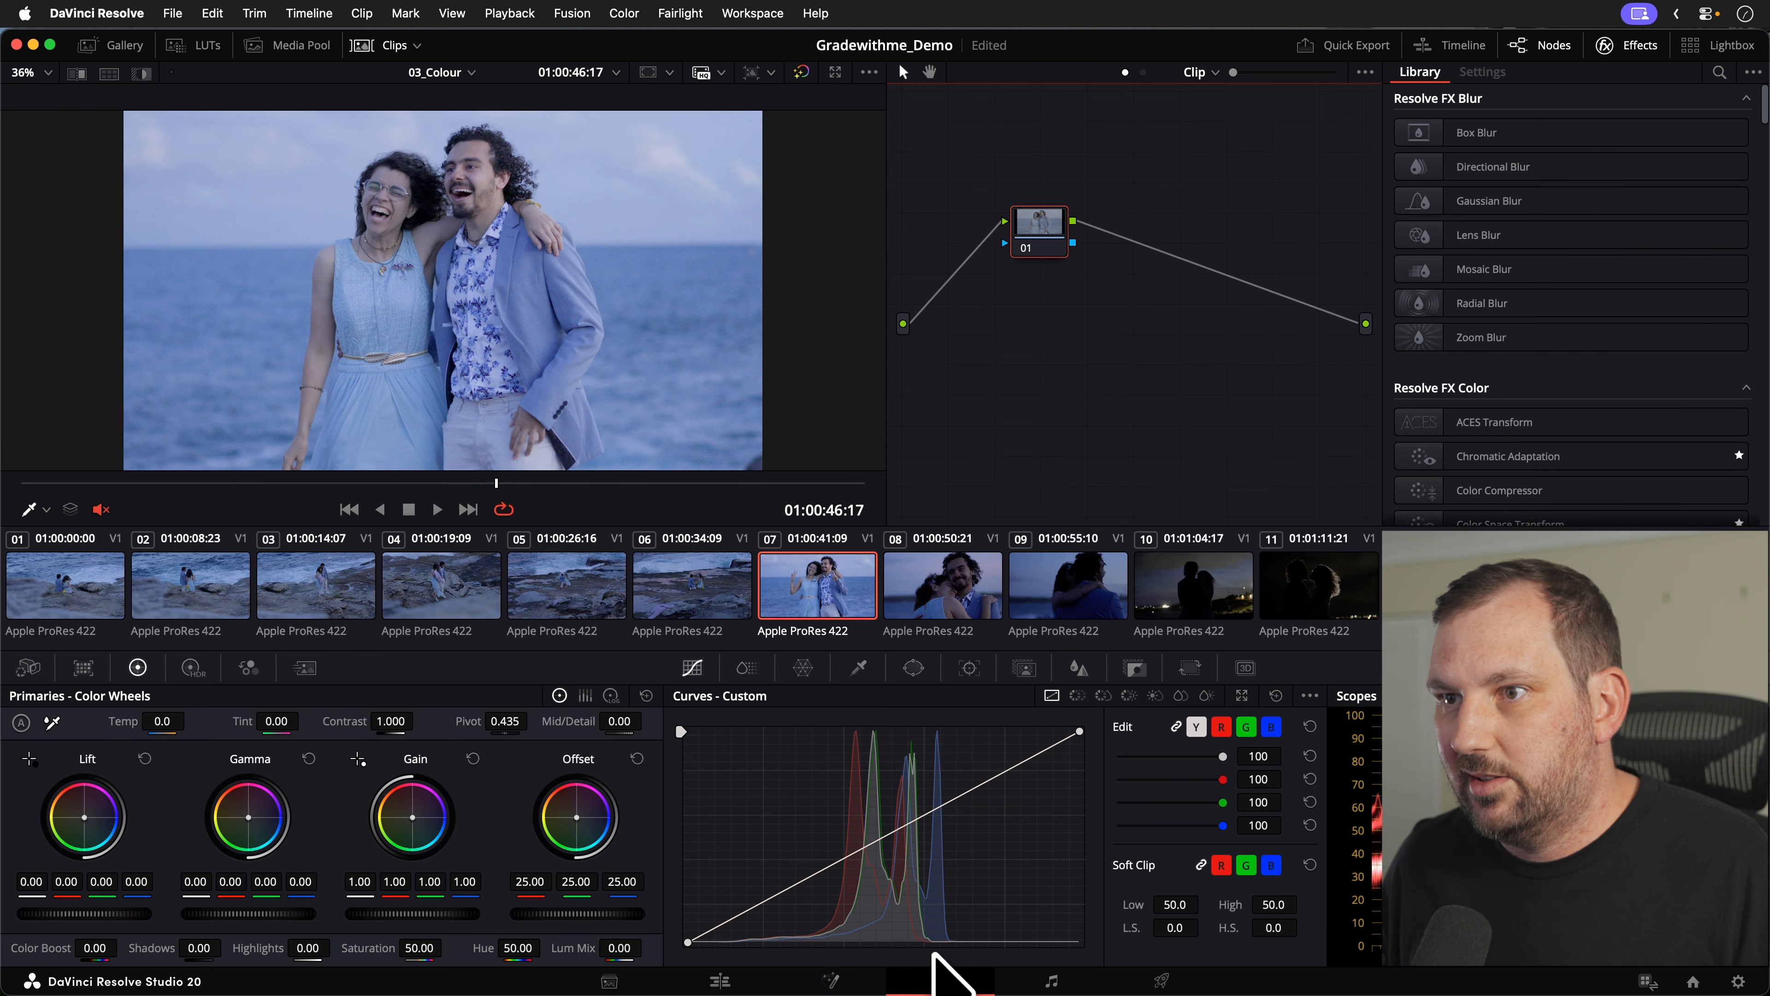
{"action": "left_click", "coordinate": [1142, 72]}
{"action": "left_click_drag", "start_coordinate": [1284, 353], "coordinate": [1241, 322]}
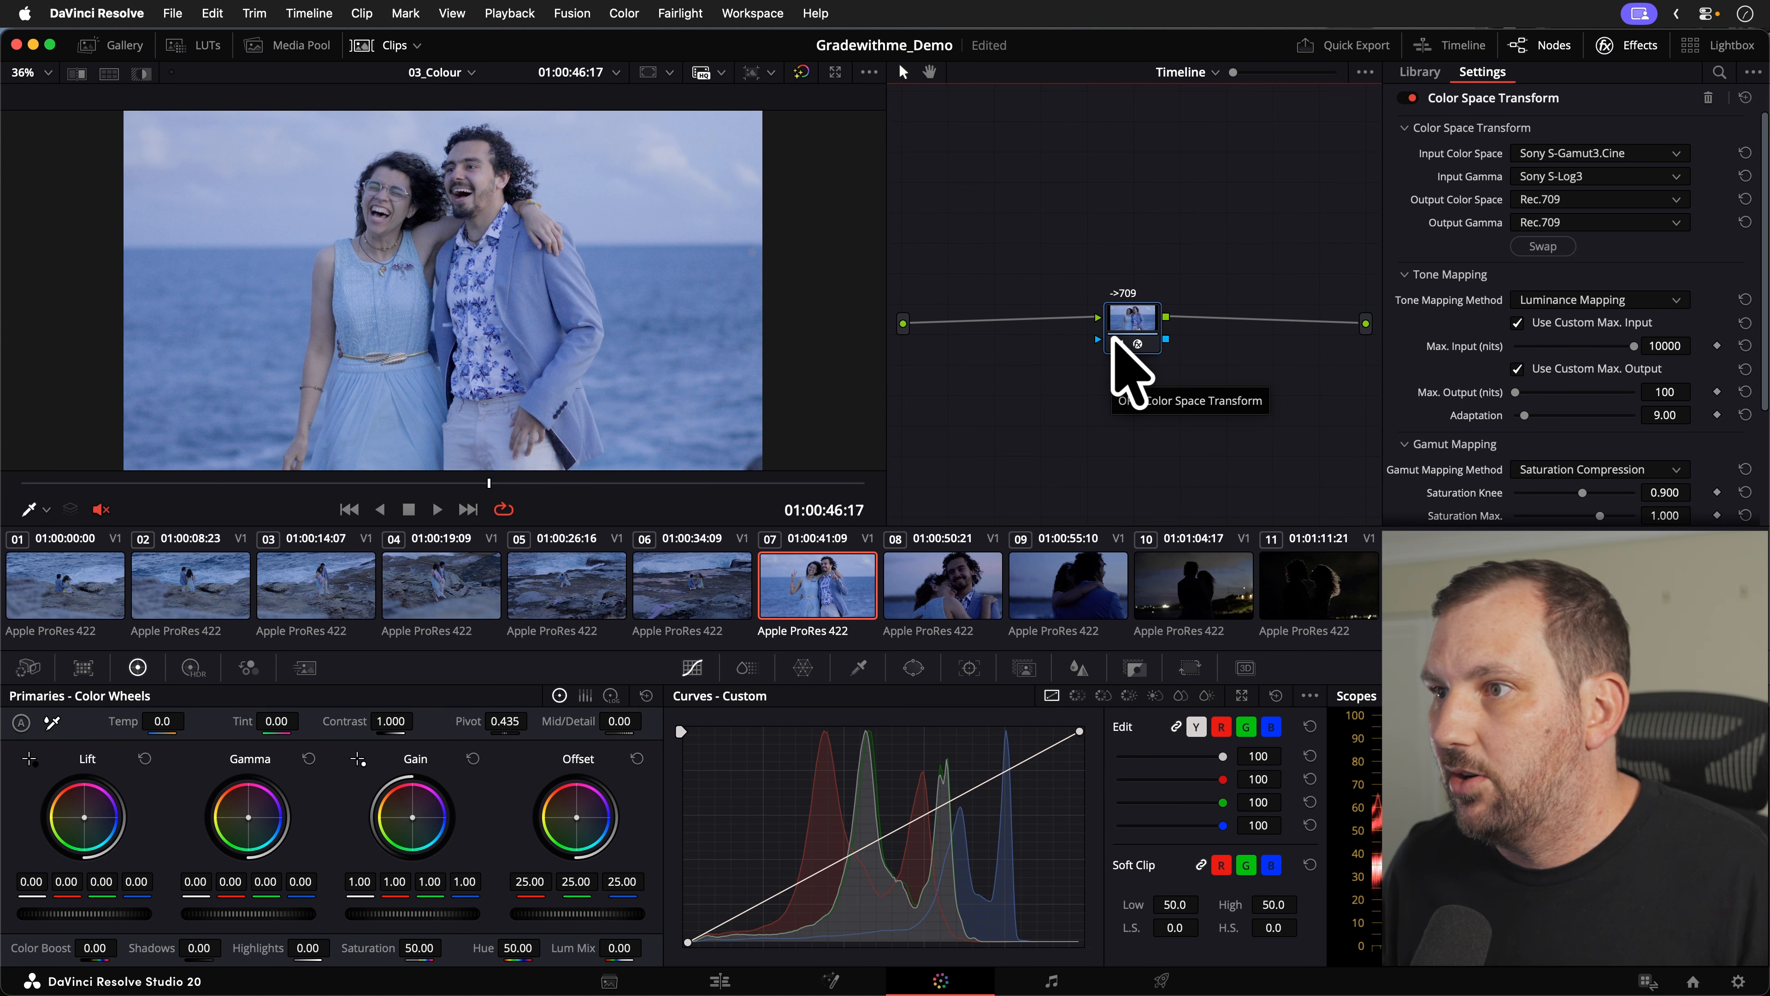
Step: Toggle the ->709 Color Space Transform node off and on to compare its effect, and move it closer to the output
{"action": "left_click", "coordinate": [1115, 341]}
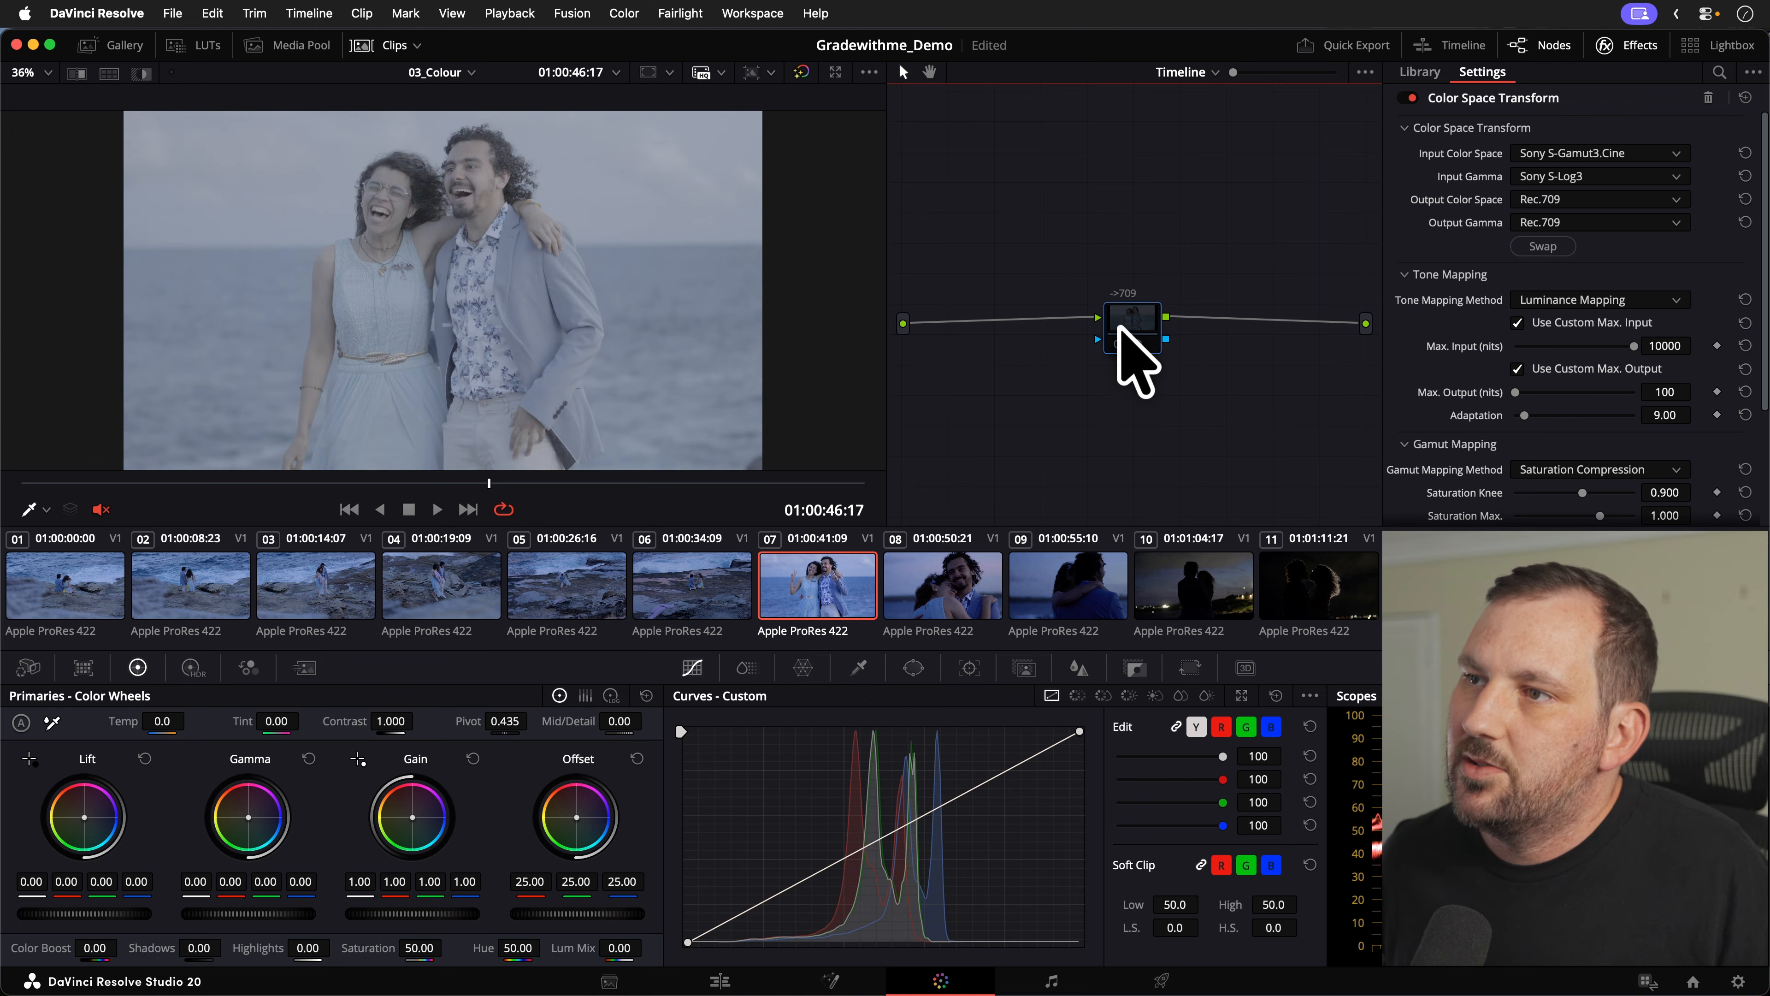
{"action": "left_click", "coordinate": [1115, 341]}
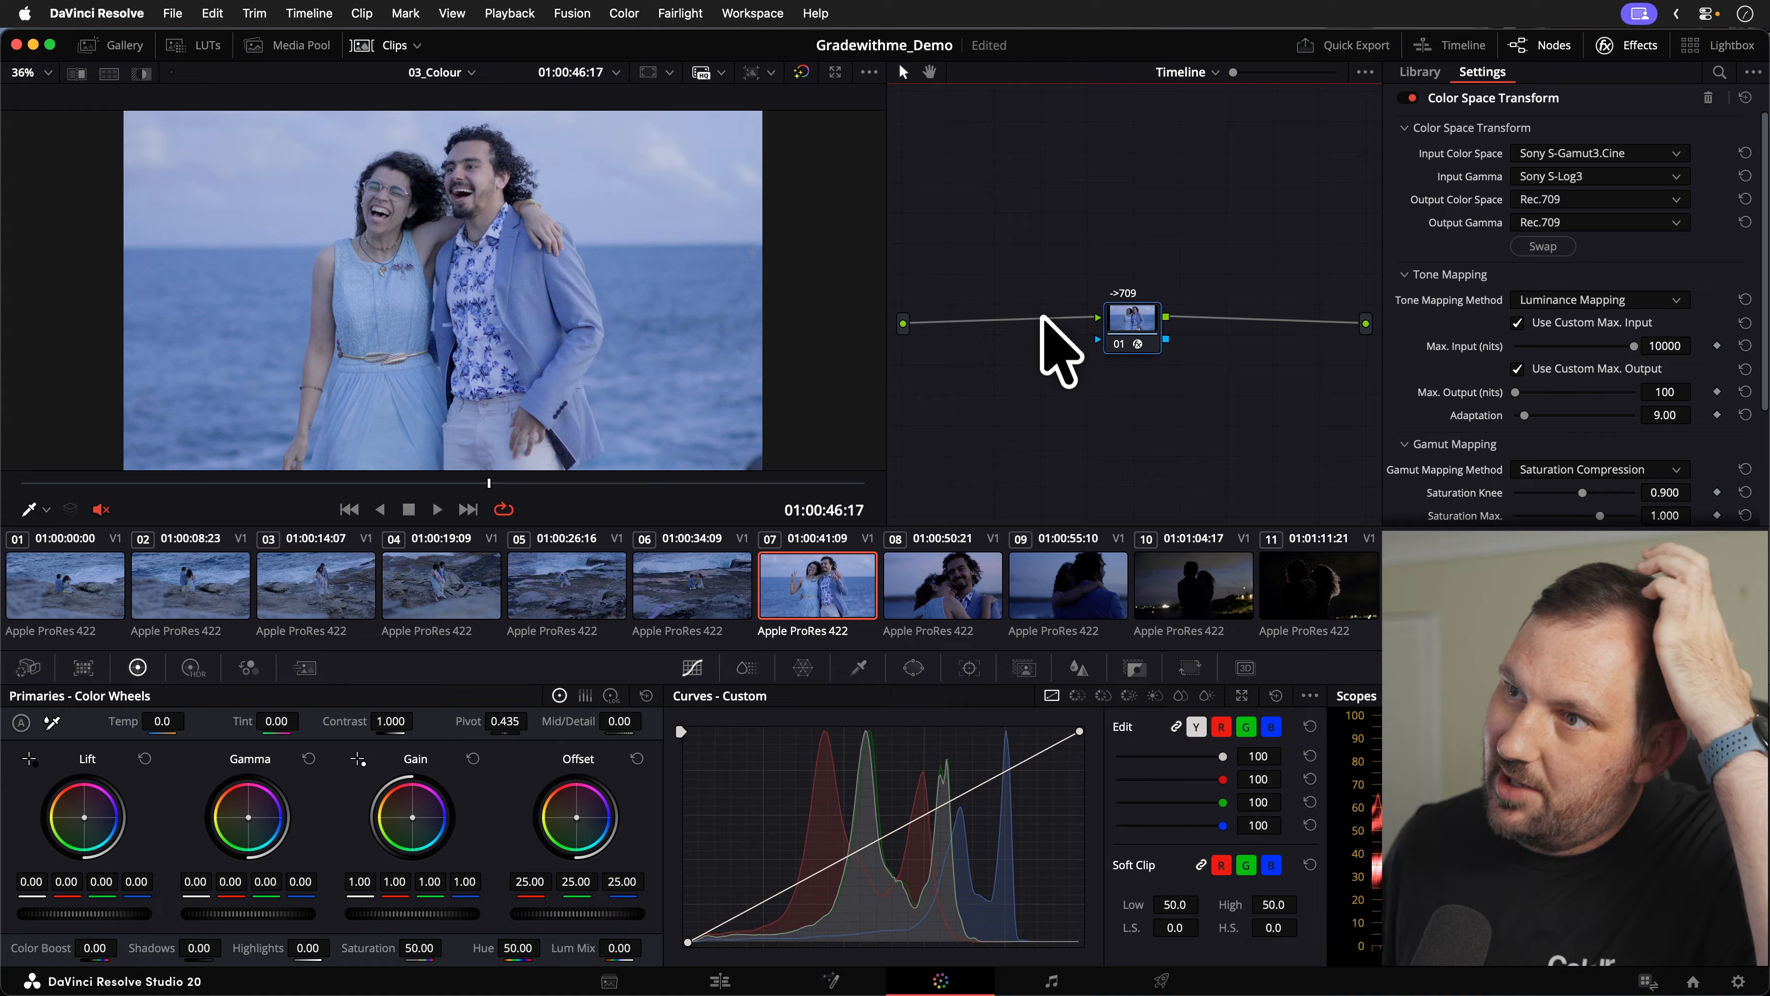
{"action": "left_click_drag", "start_coordinate": [1118, 311], "coordinate": [1176, 322]}
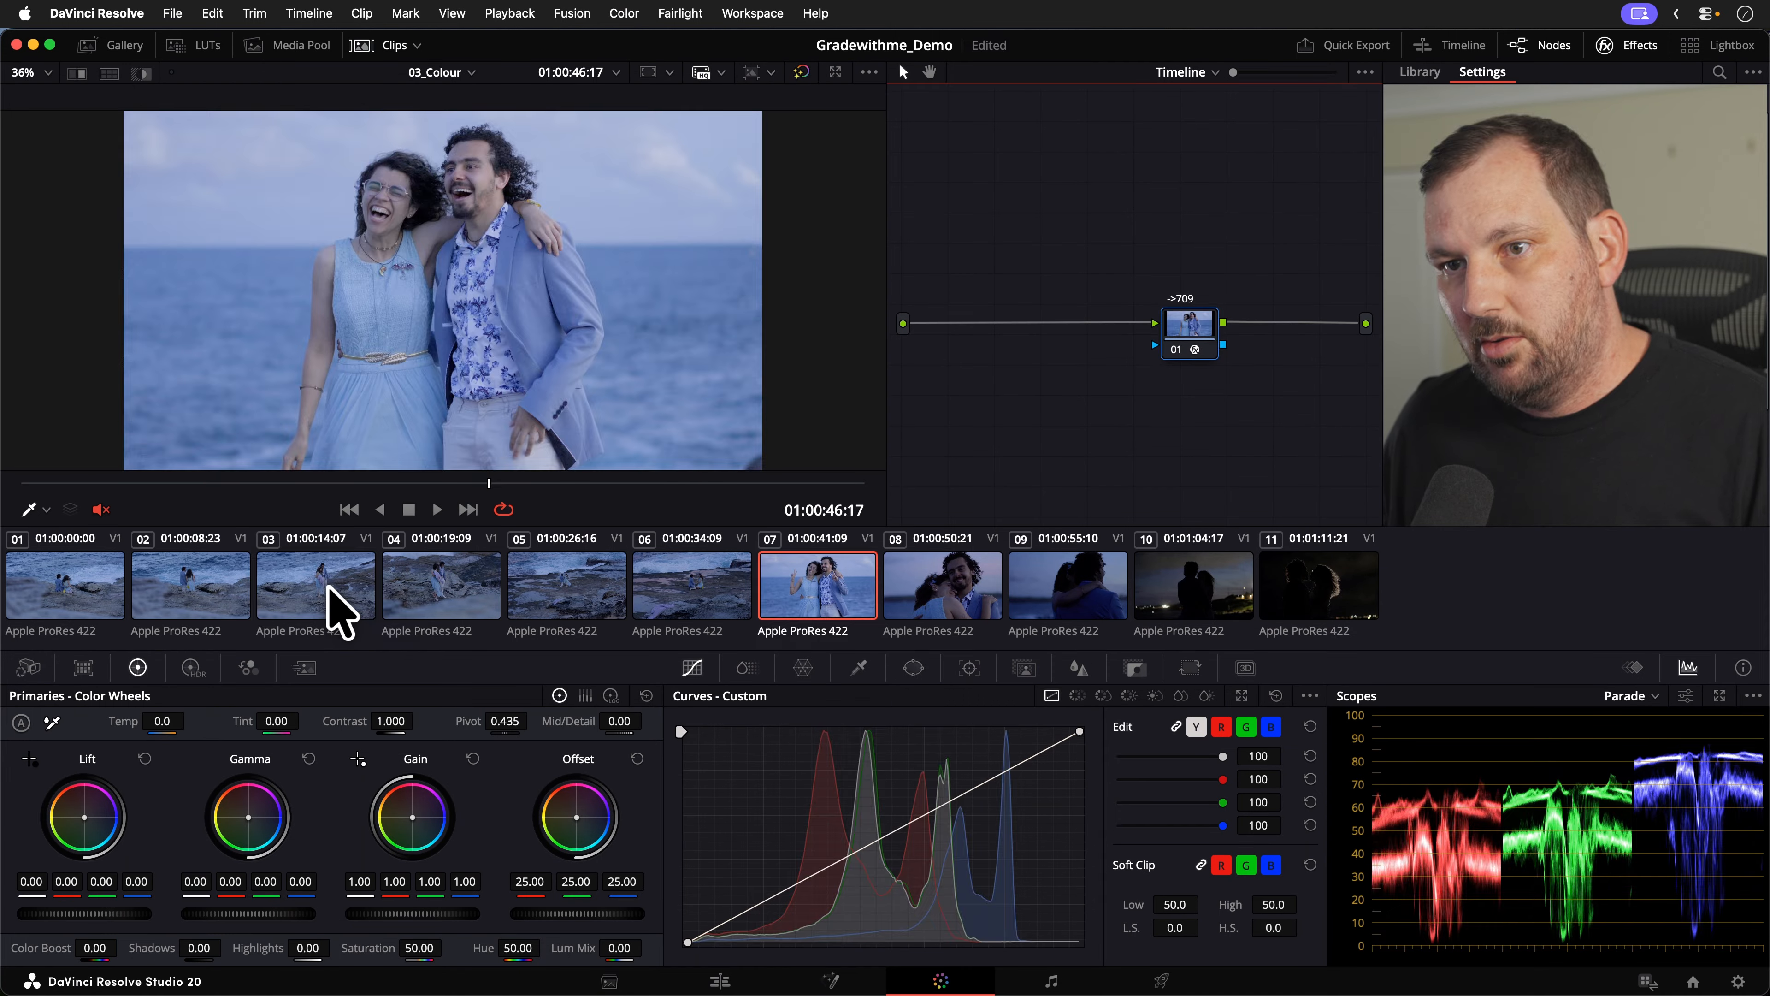
Step: Look through clips 03 to 06 on the timeline and settle on clip 04 of the couple on the rocks
{"action": "left_click", "coordinate": [327, 605]}
{"action": "left_click", "coordinate": [453, 593]}
{"action": "left_click", "coordinate": [599, 591]}
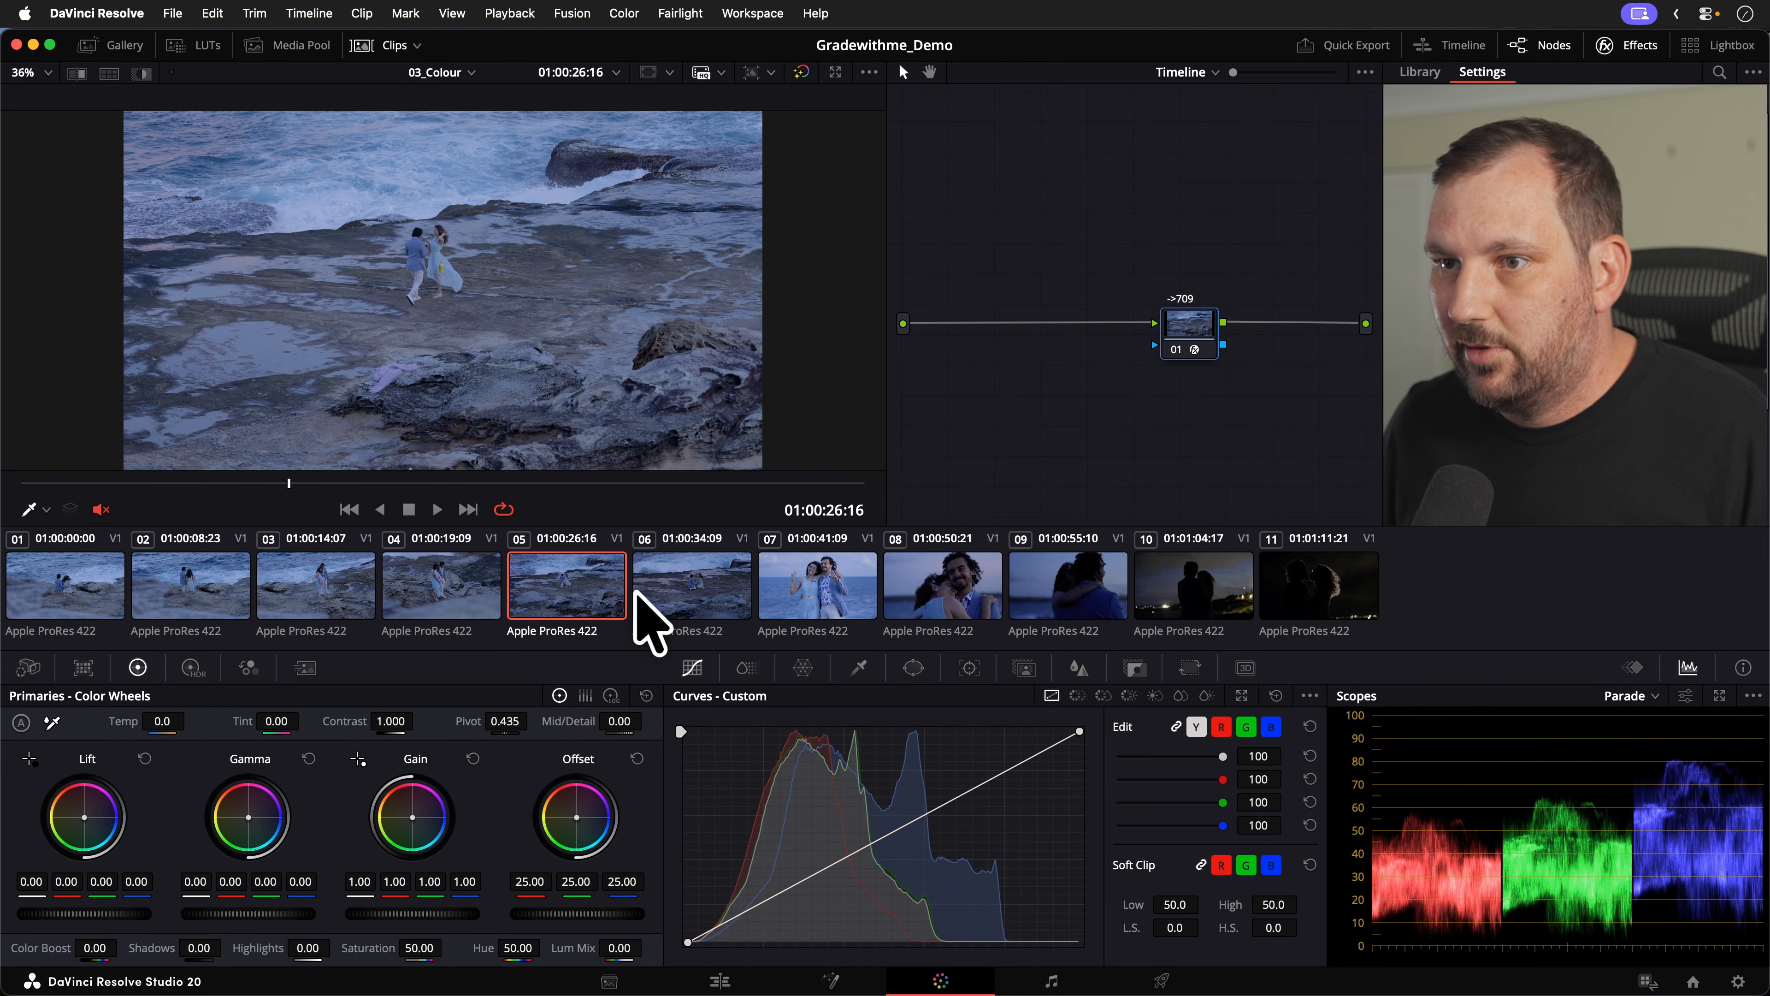
{"action": "left_click", "coordinate": [725, 593]}
{"action": "left_click", "coordinate": [579, 606]}
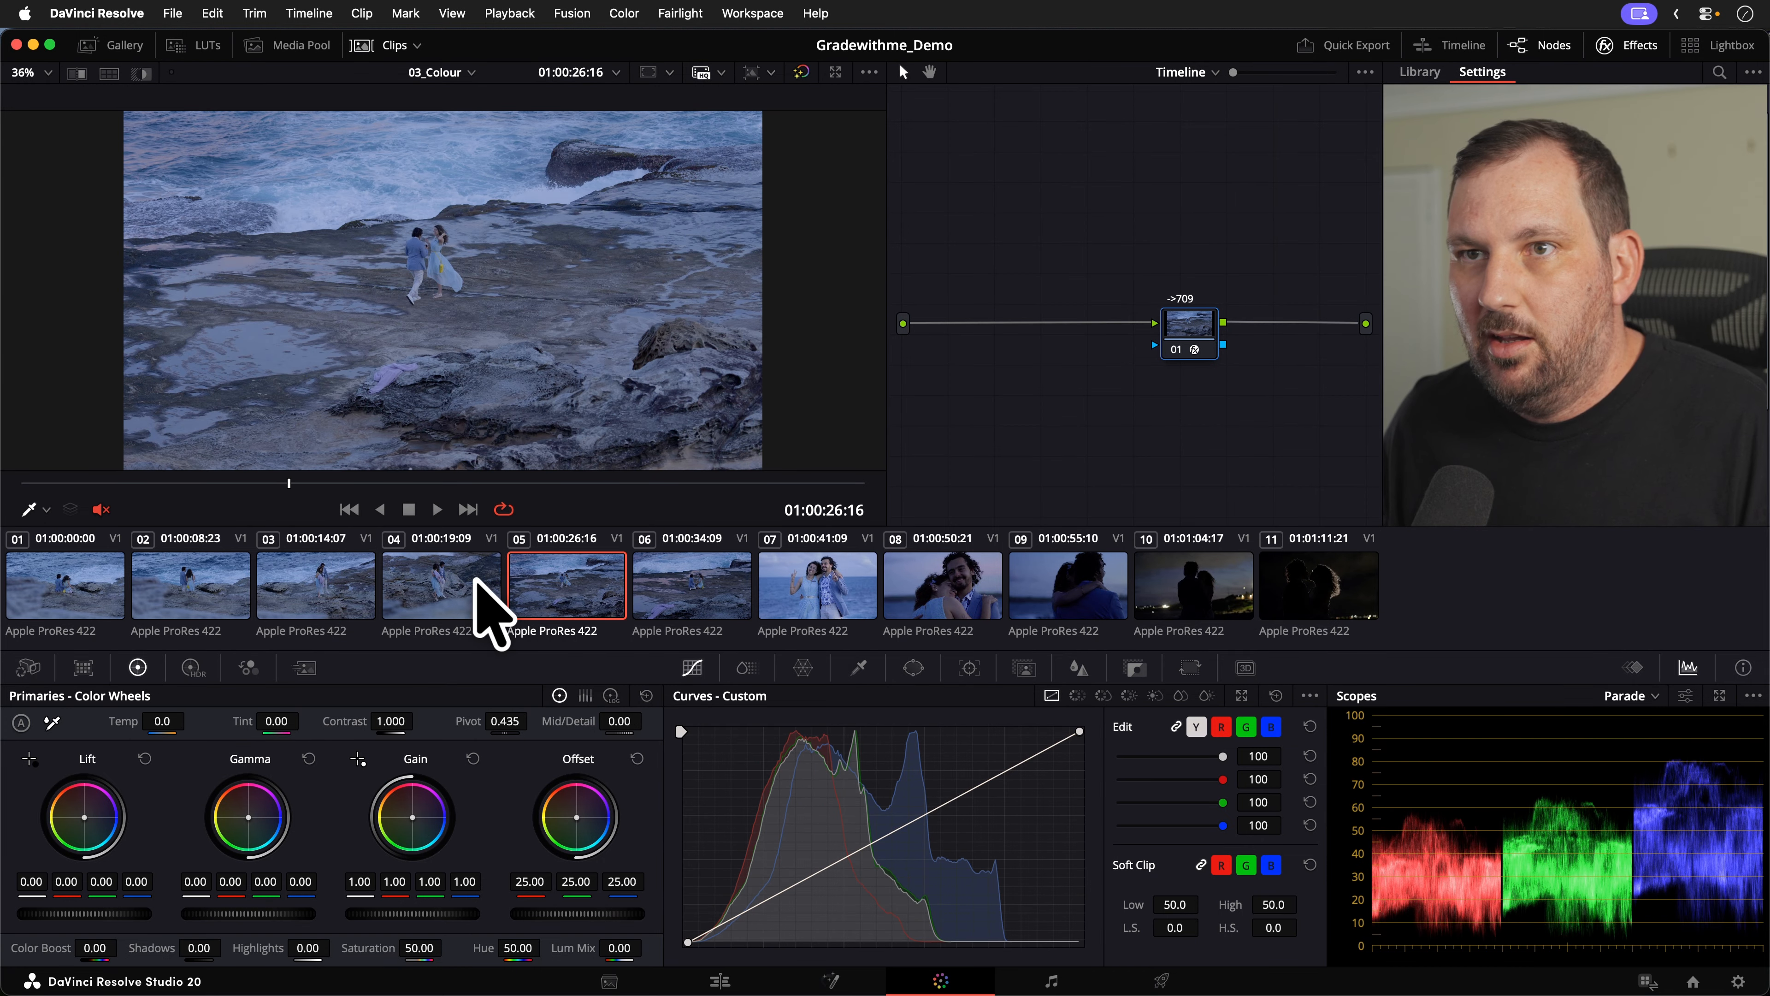
{"action": "left_click", "coordinate": [432, 613]}
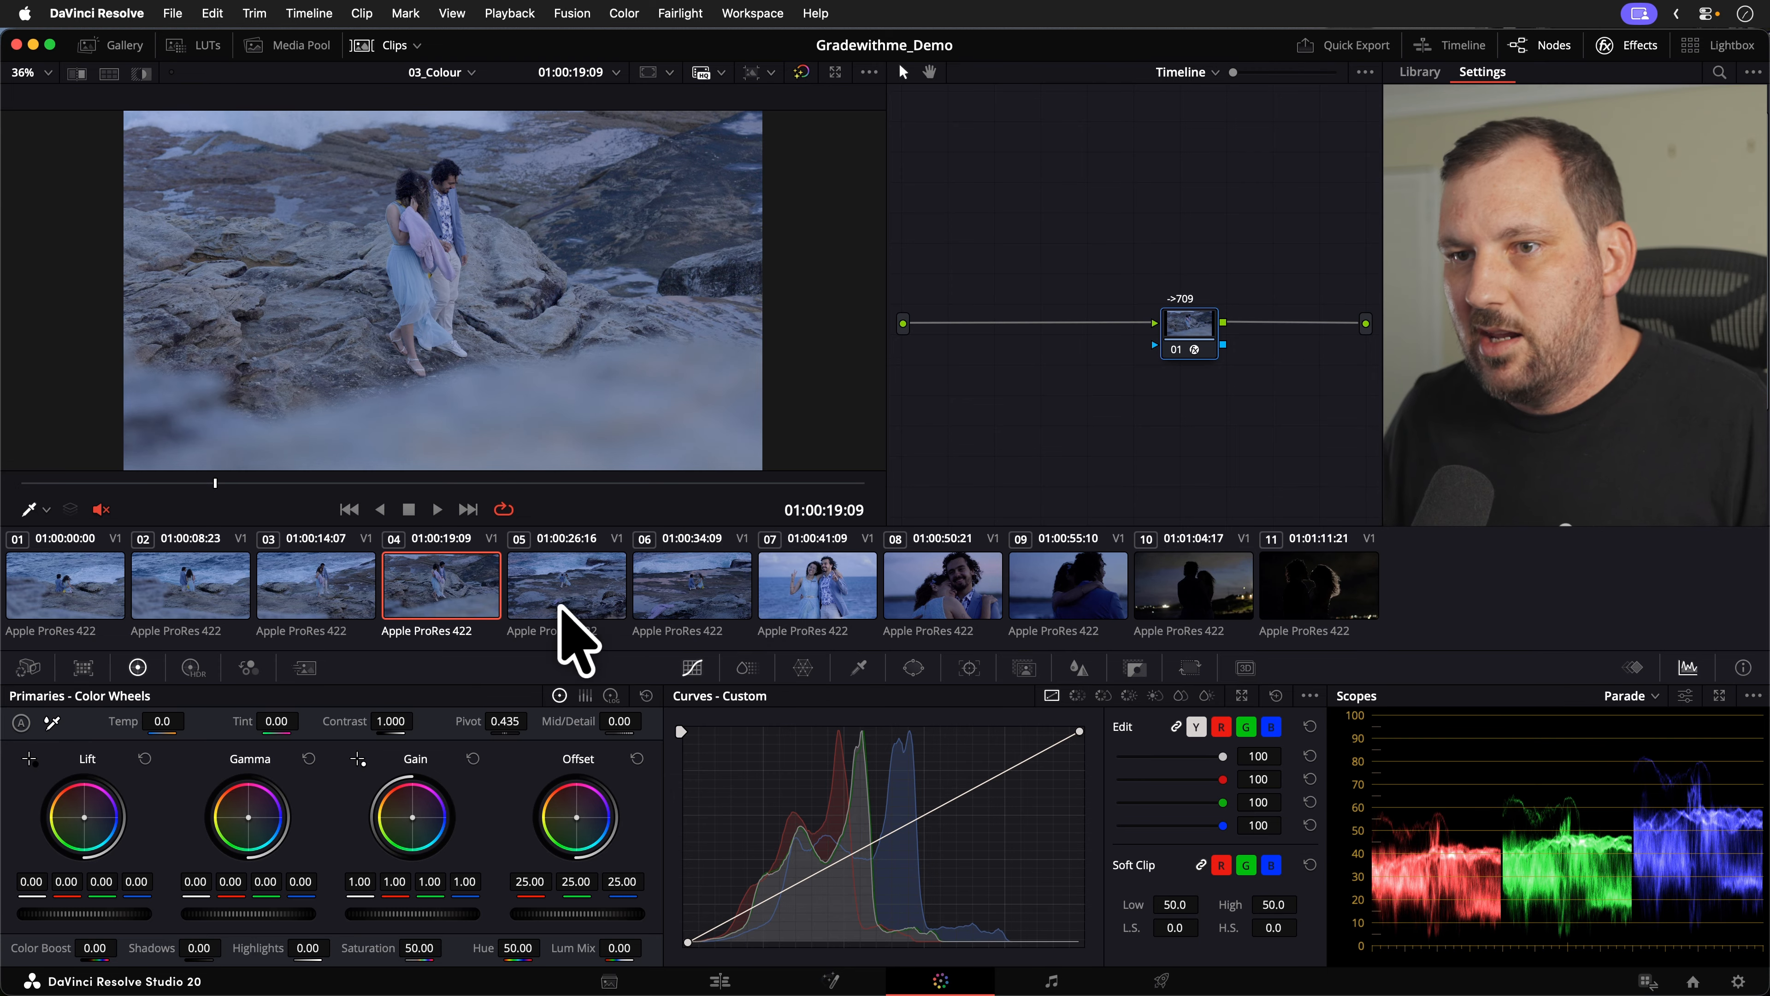
Step: Switch the node editor to clip level and mark clip 04 with the Orange clip color
{"action": "right_click", "coordinate": [418, 592]}
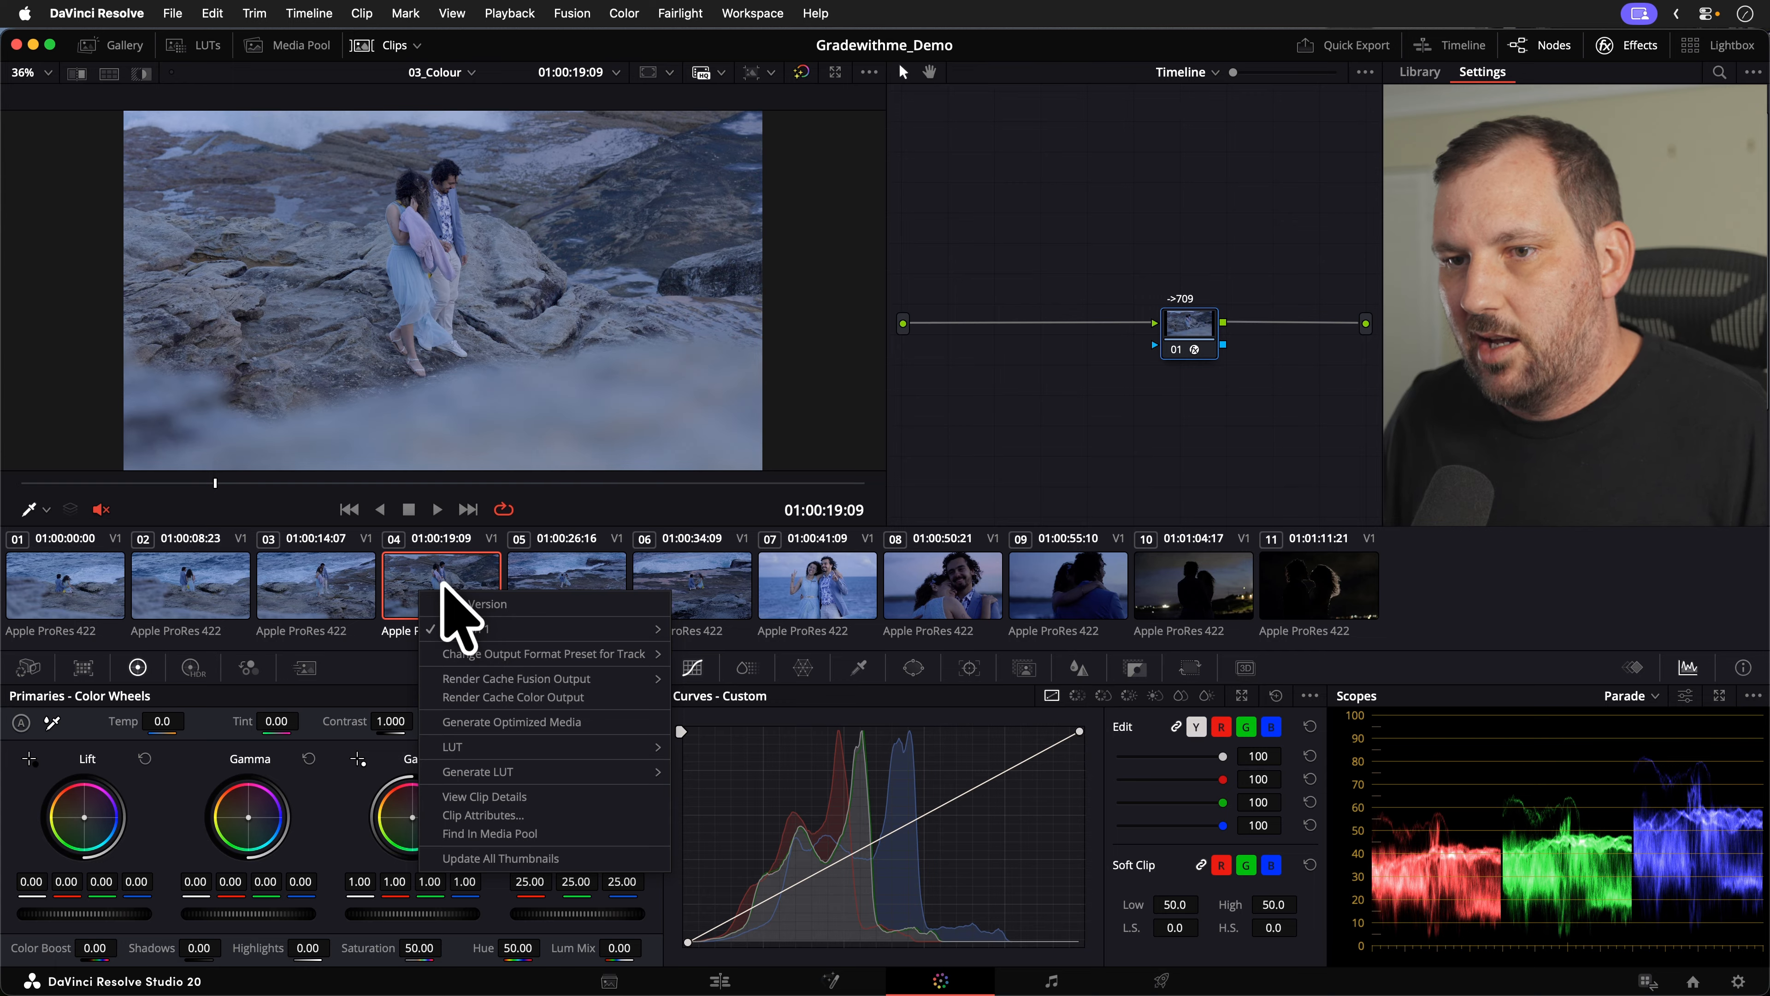
{"action": "left_click", "coordinate": [446, 566]}
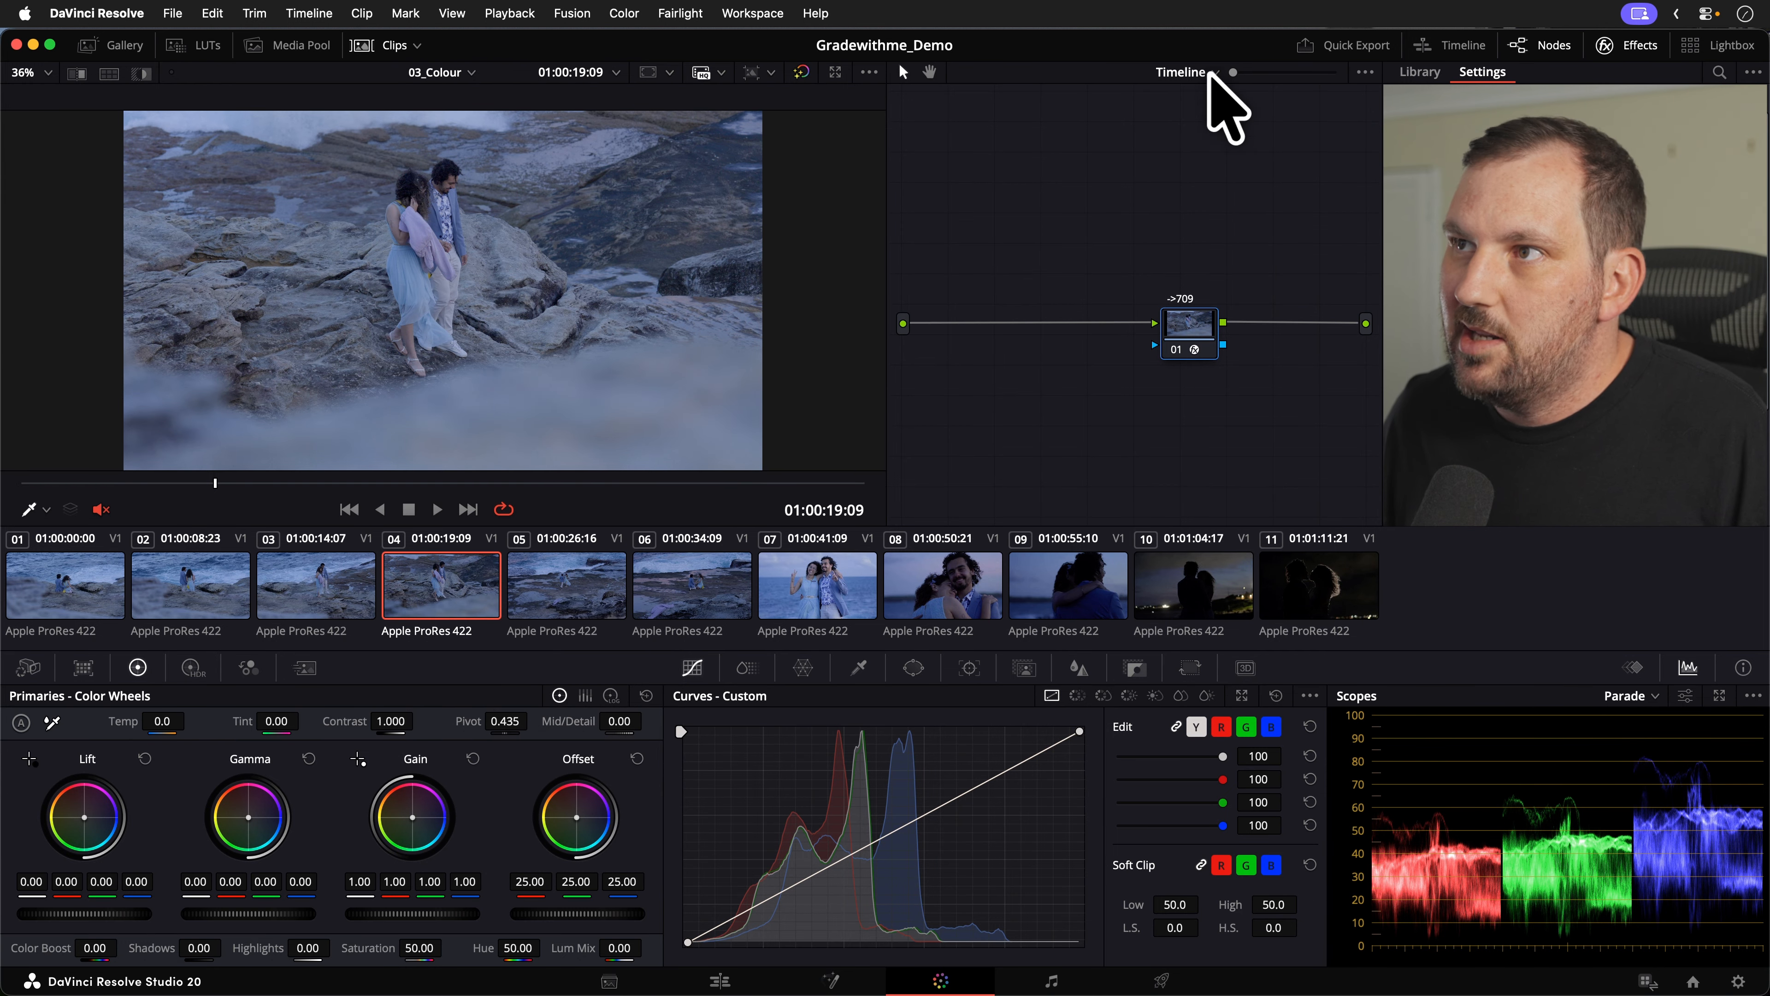
{"action": "left_click", "coordinate": [1190, 97]}
{"action": "right_click", "coordinate": [456, 586]}
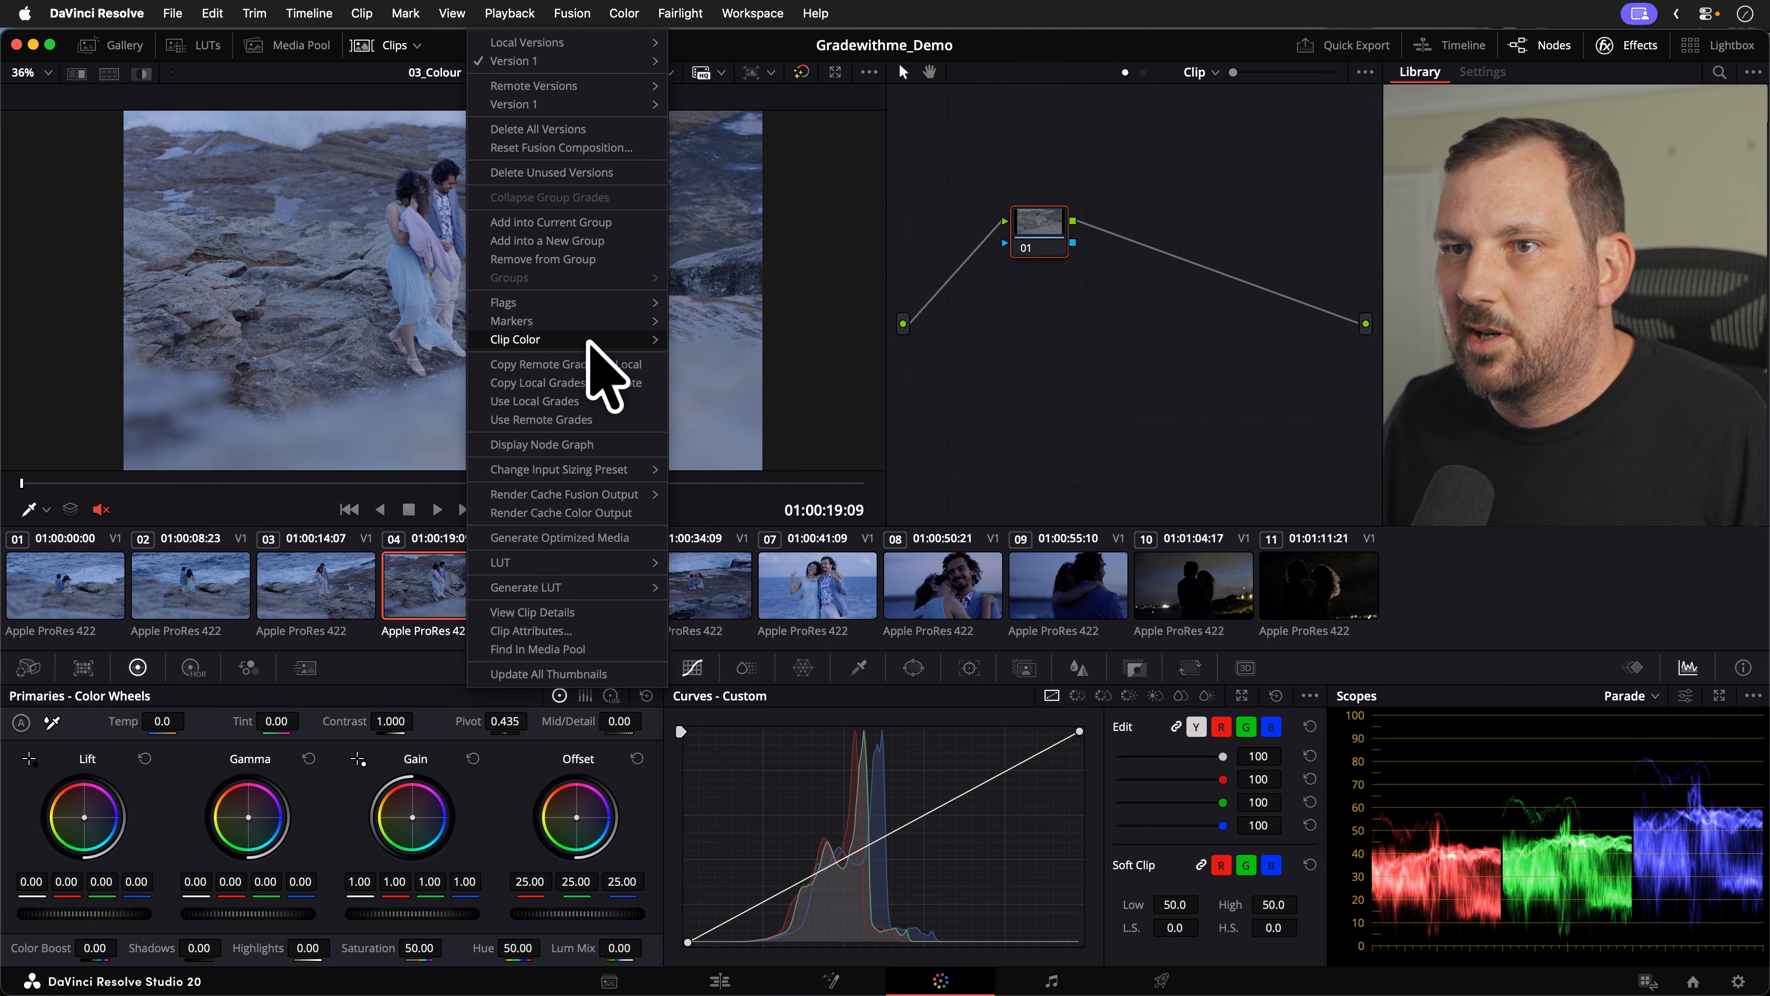
{"action": "mouse_move", "coordinate": [588, 341]}
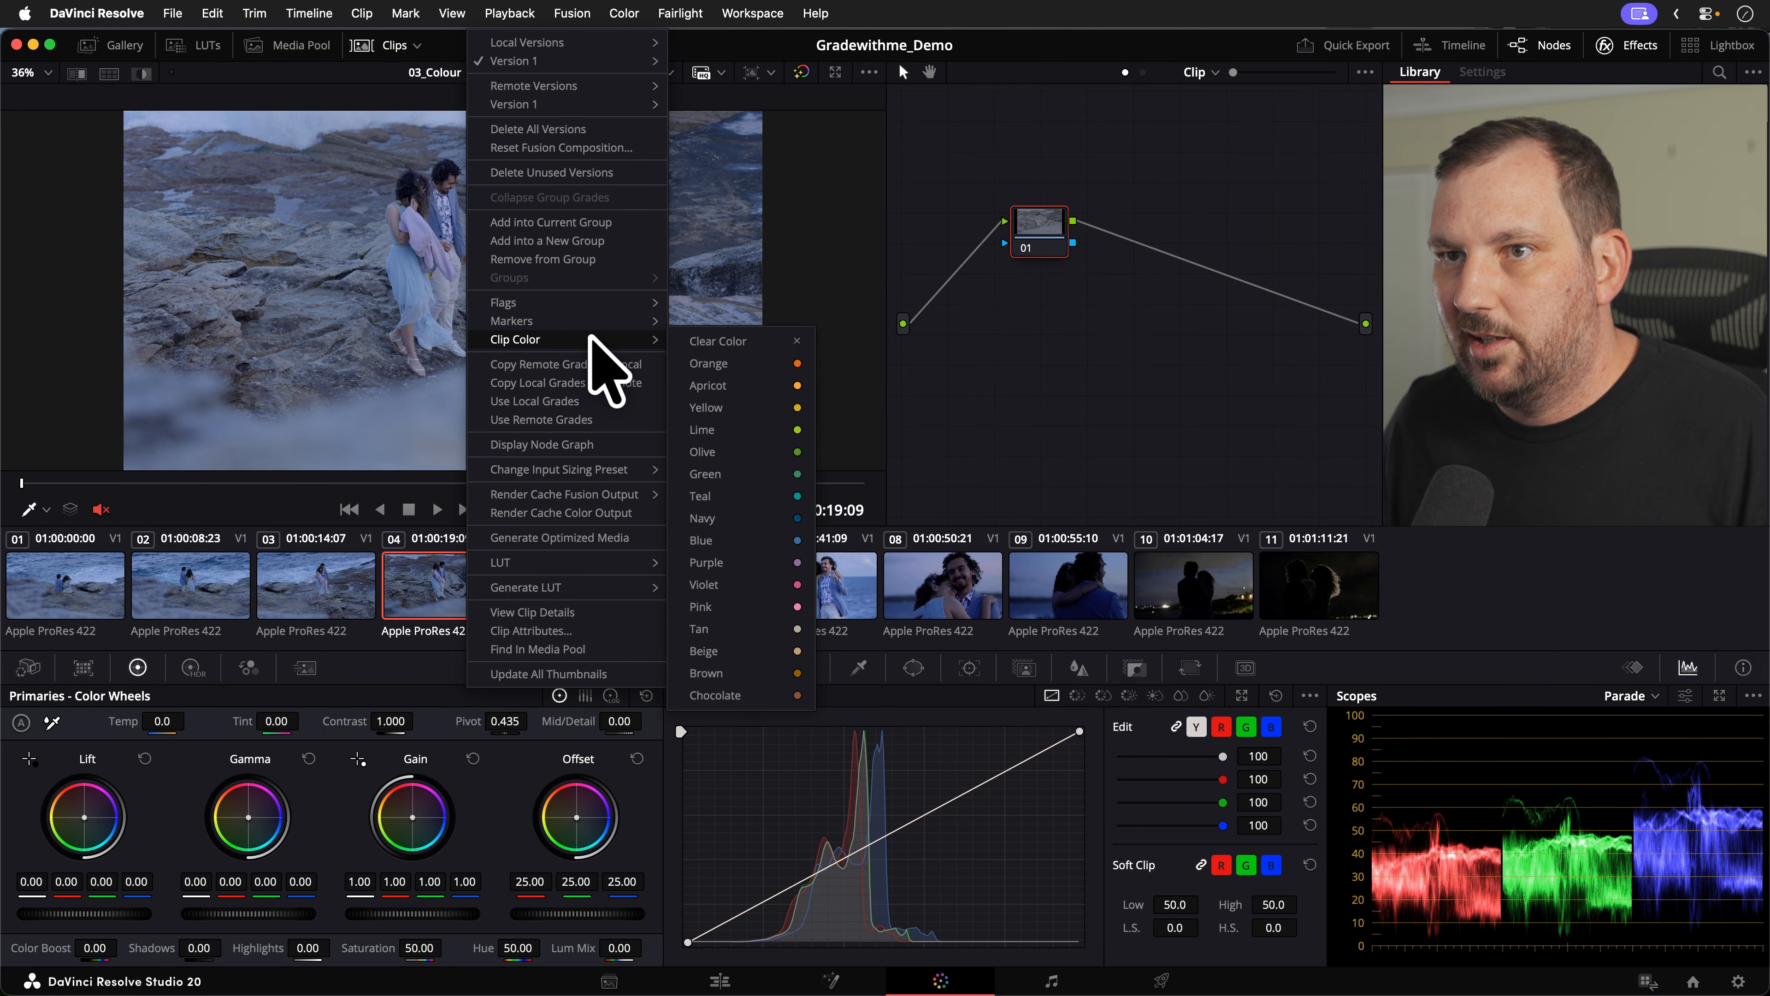
{"action": "left_click", "coordinate": [757, 363]}
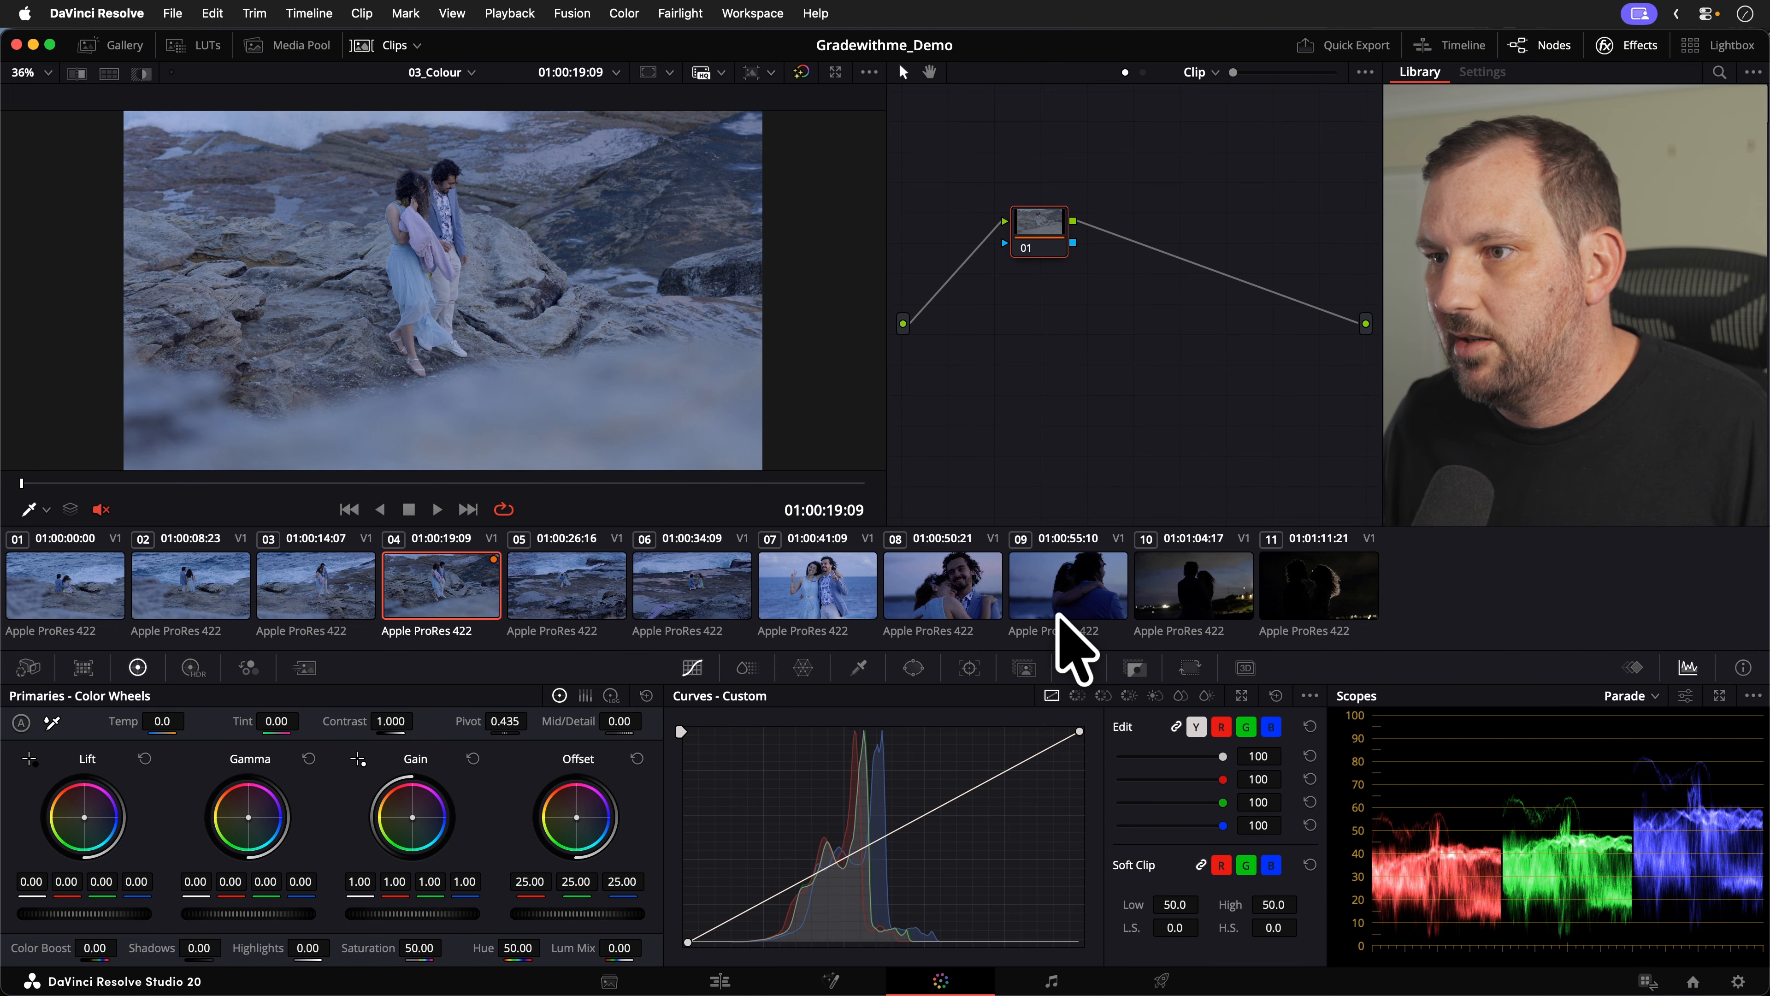
Step: Mark clip 10, the night silhouette of the couple, with the Orange clip color
{"action": "left_click", "coordinate": [1221, 593]}
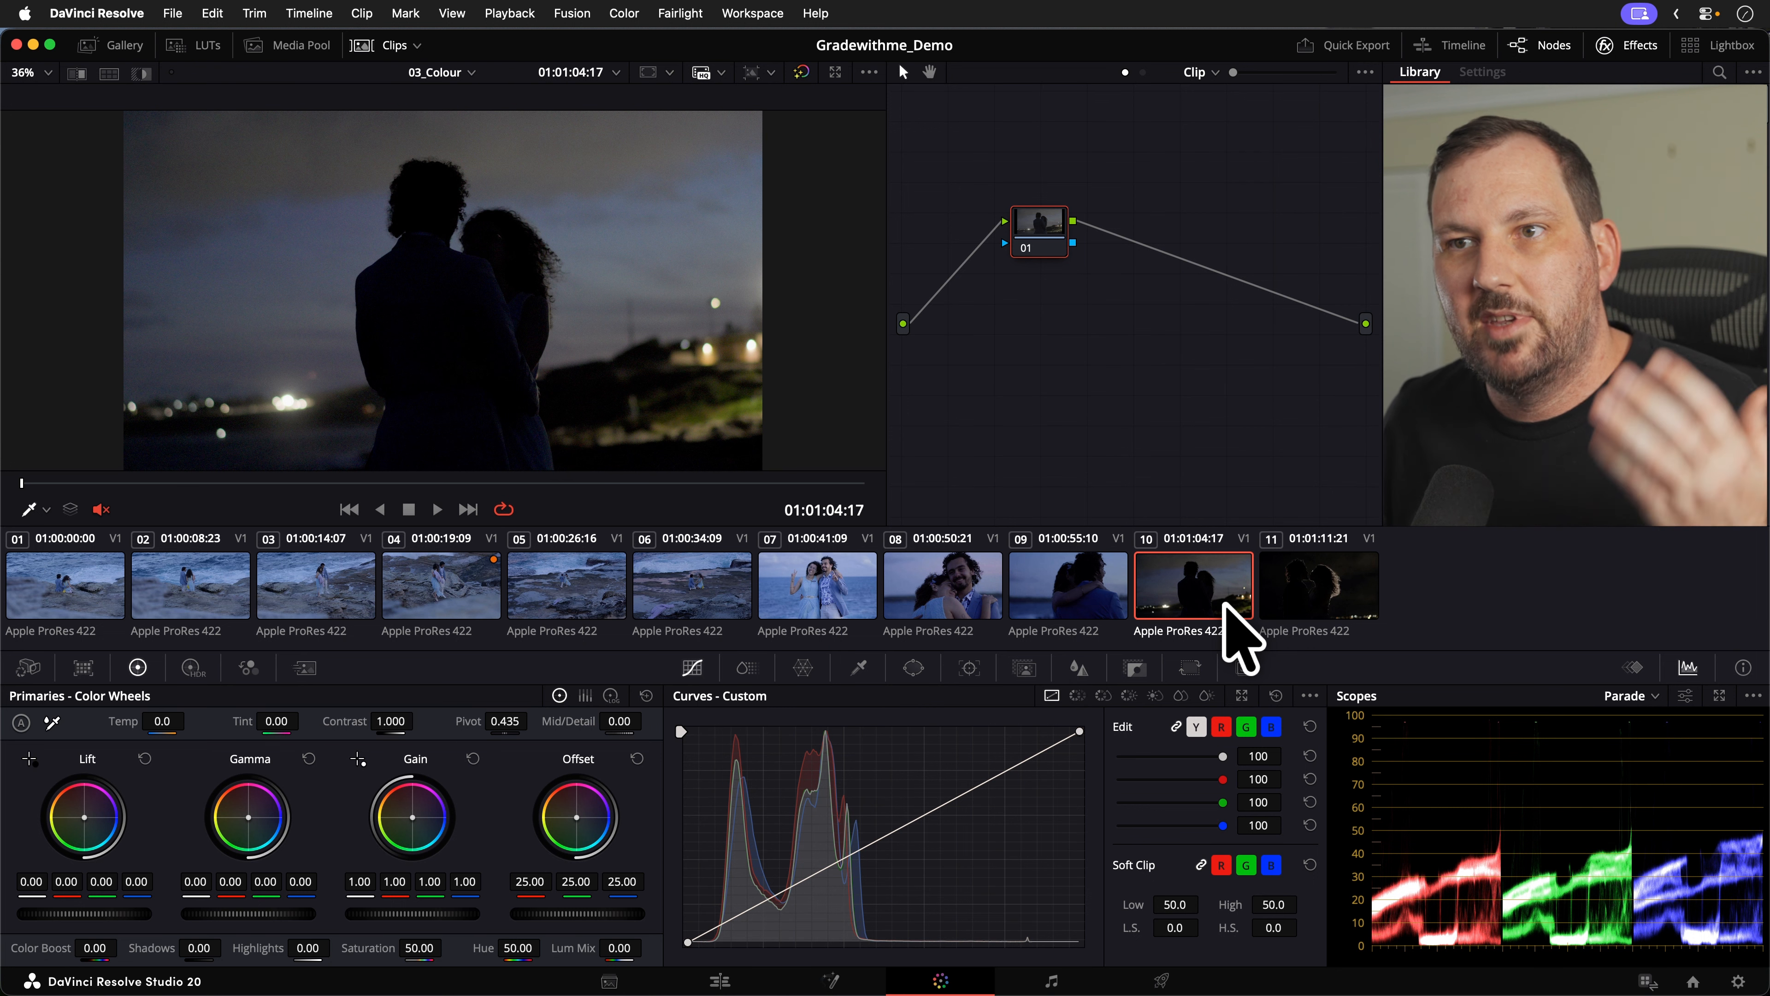
{"action": "right_click", "coordinate": [1194, 584]}
{"action": "mouse_move", "coordinate": [1310, 340]}
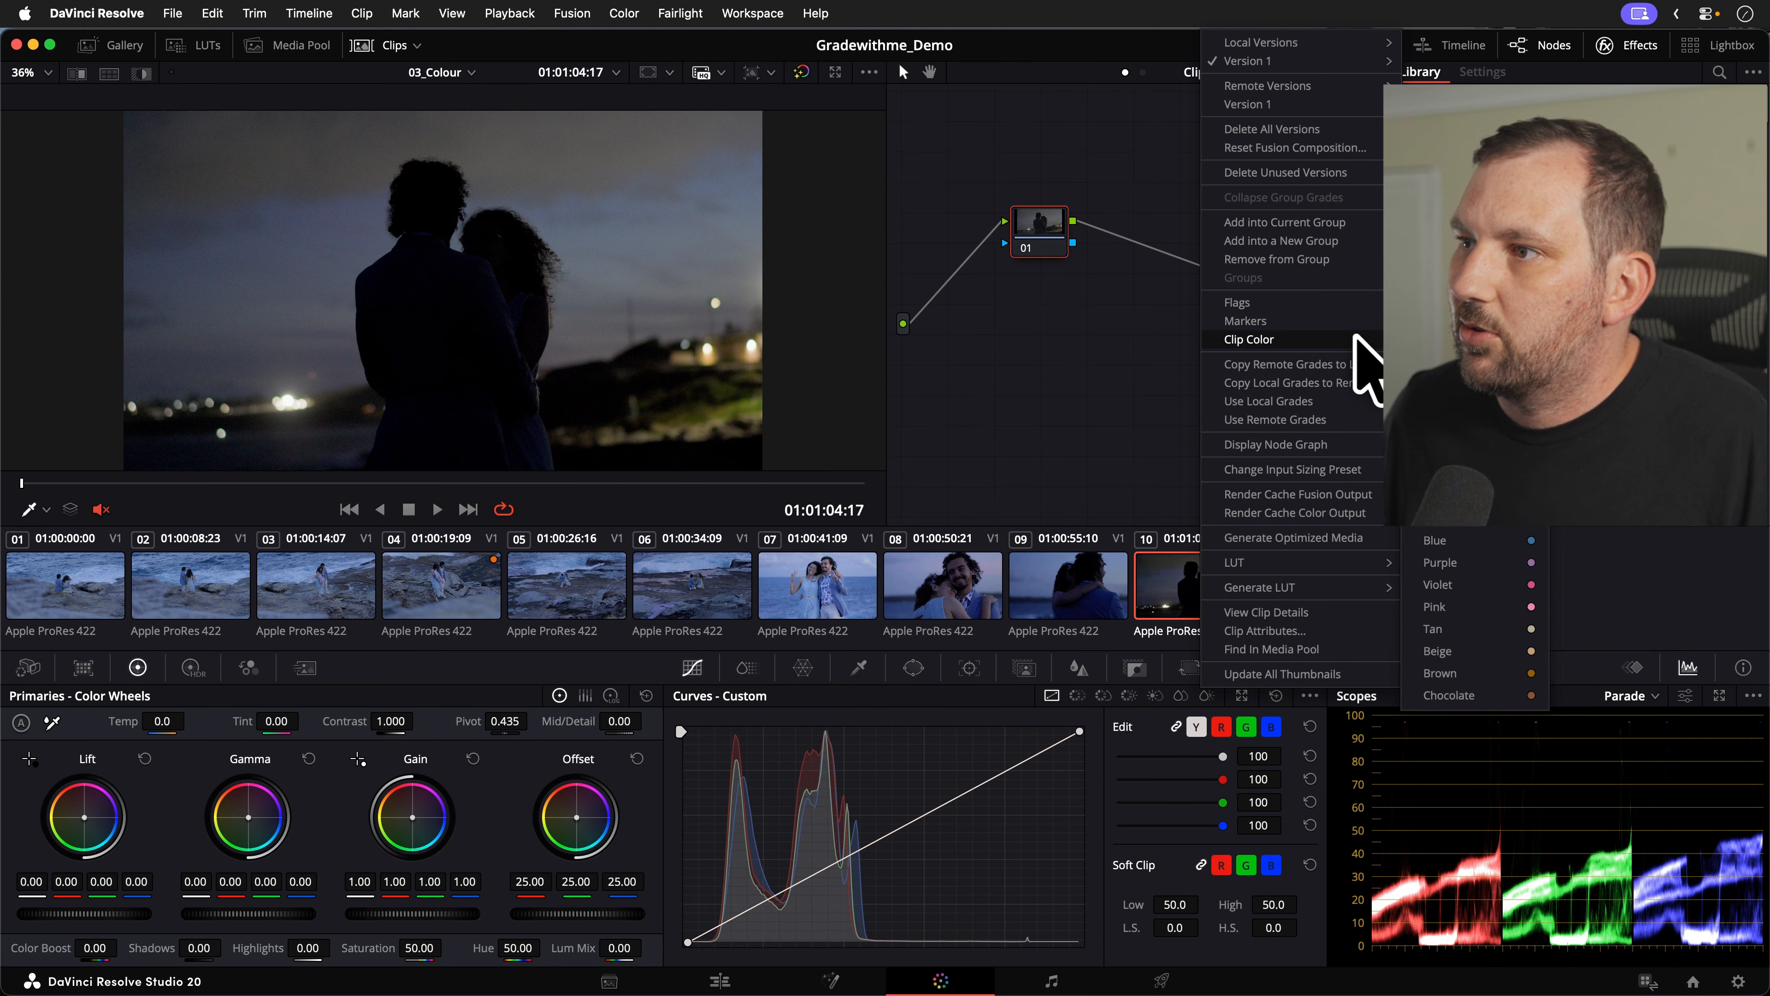
{"action": "left_click", "coordinate": [1439, 363]}
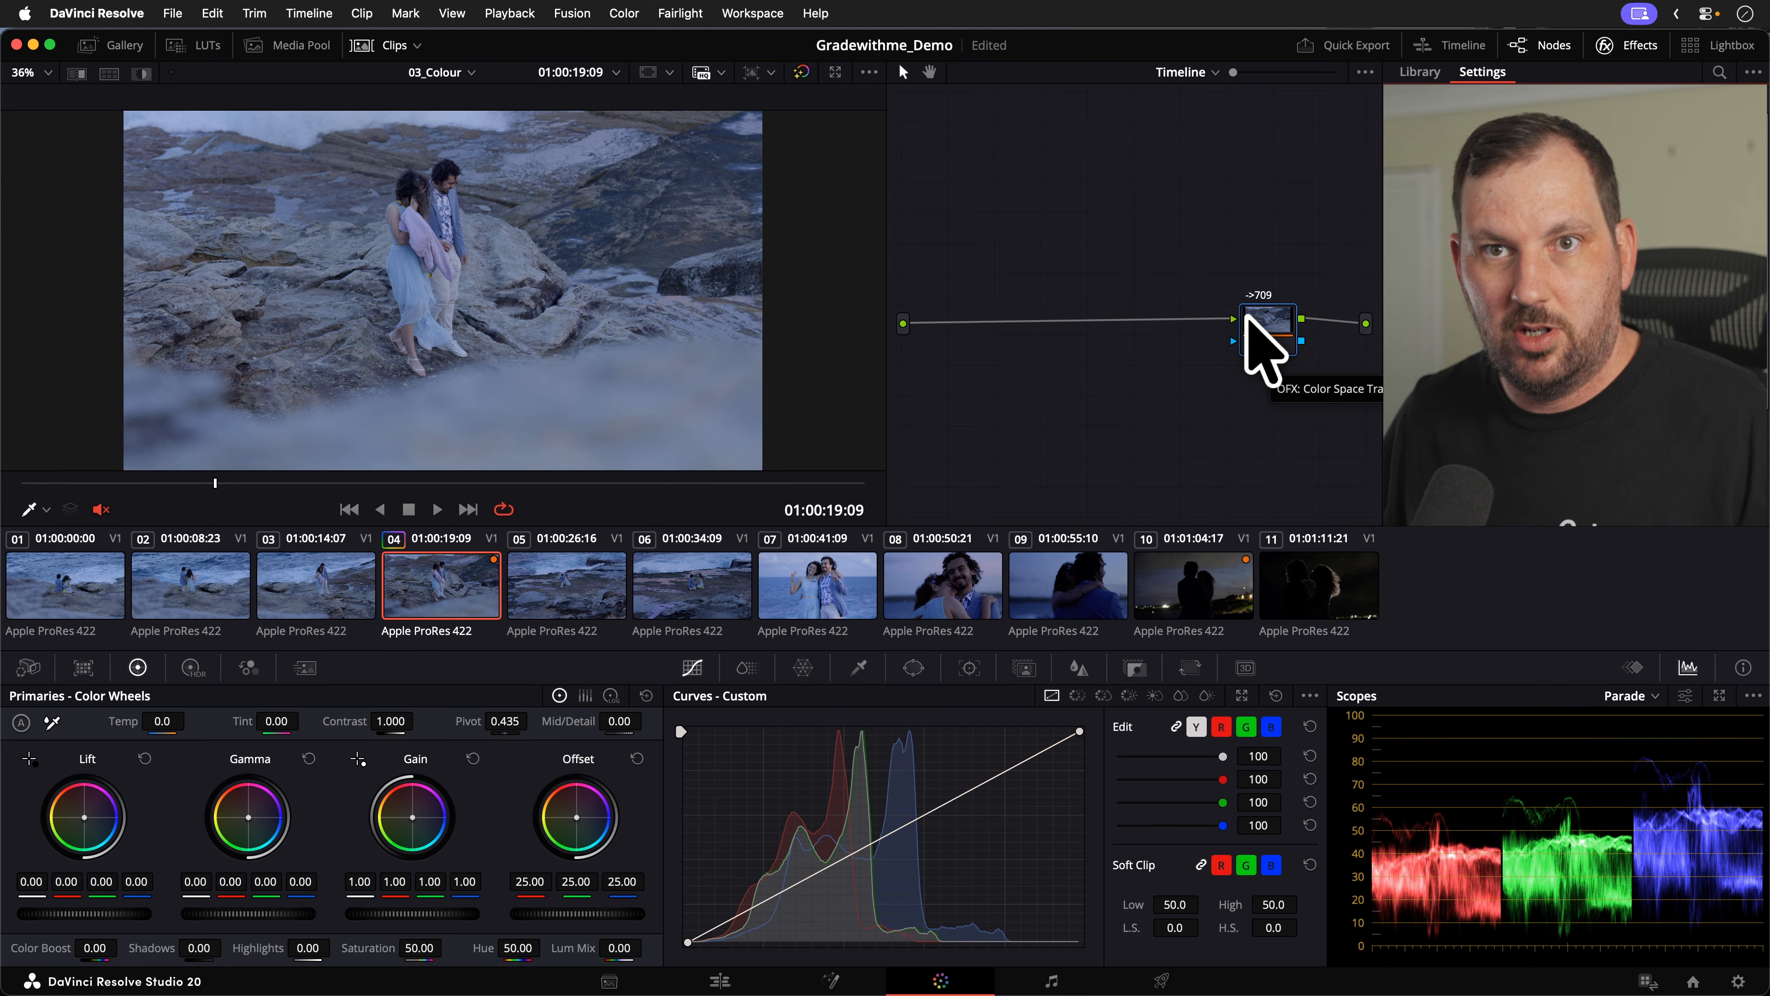
Step: Filter the clip thumbnails to show only clips with the Orange clip color
{"action": "left_click", "coordinate": [417, 46]}
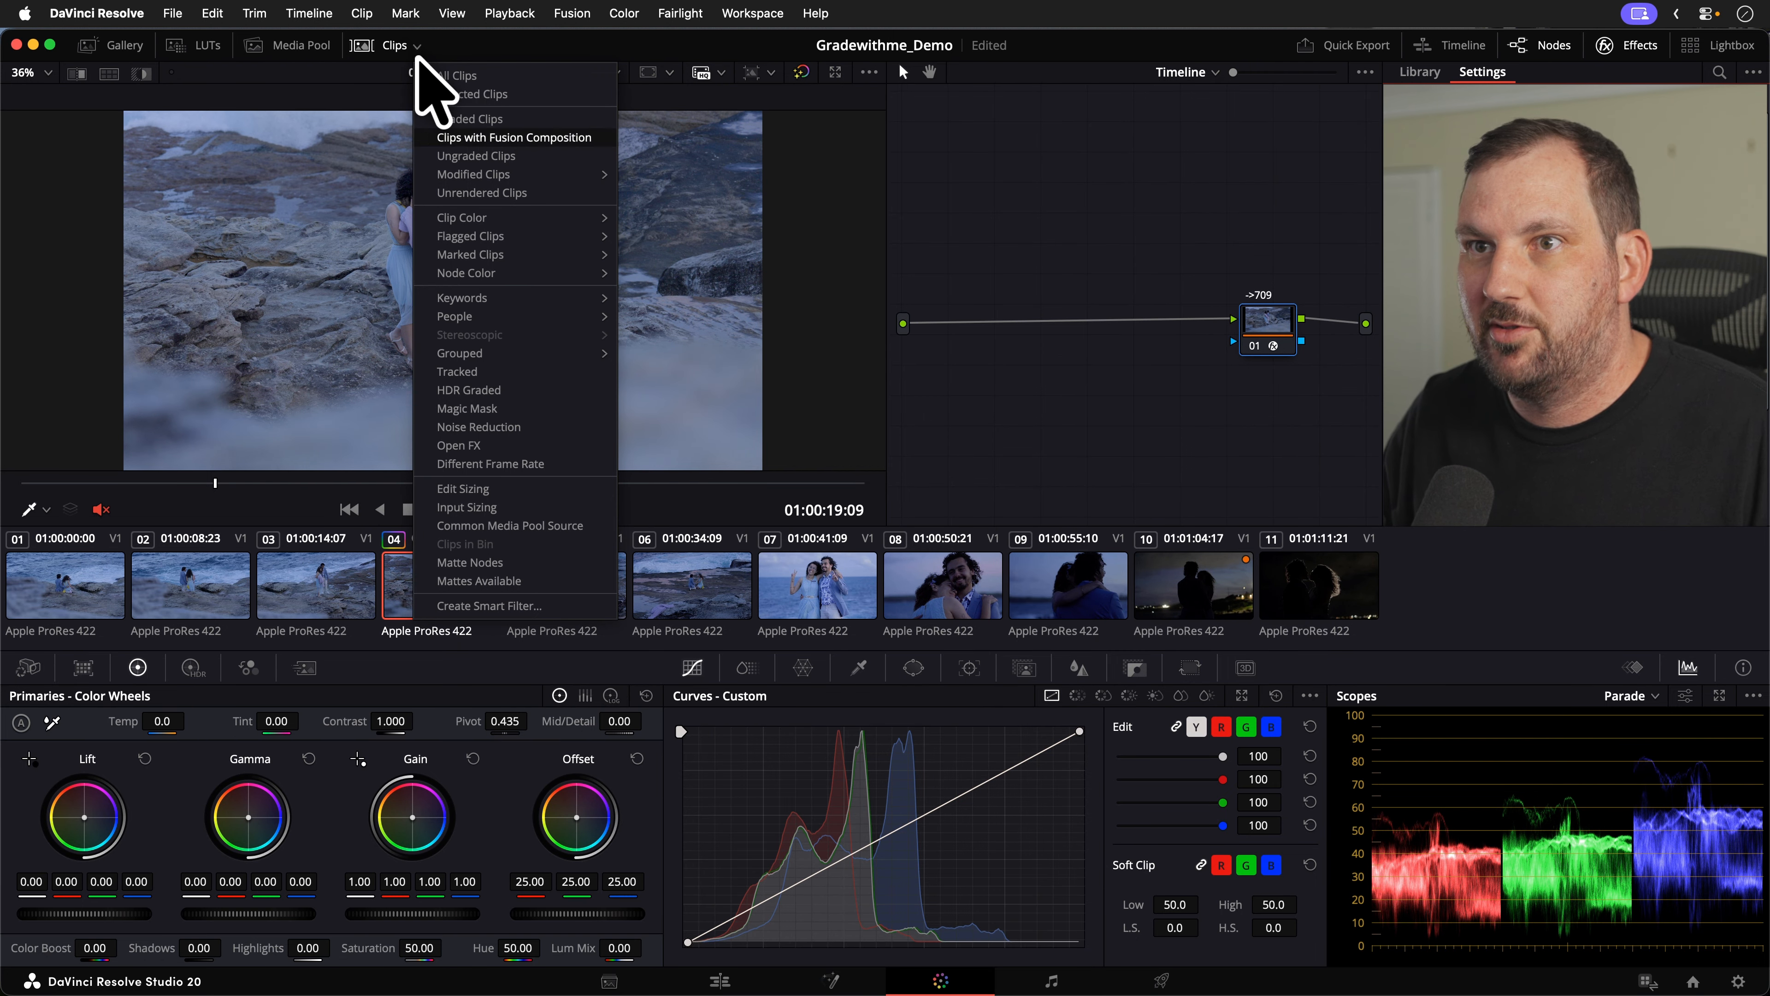
{"action": "mouse_move", "coordinate": [547, 222]}
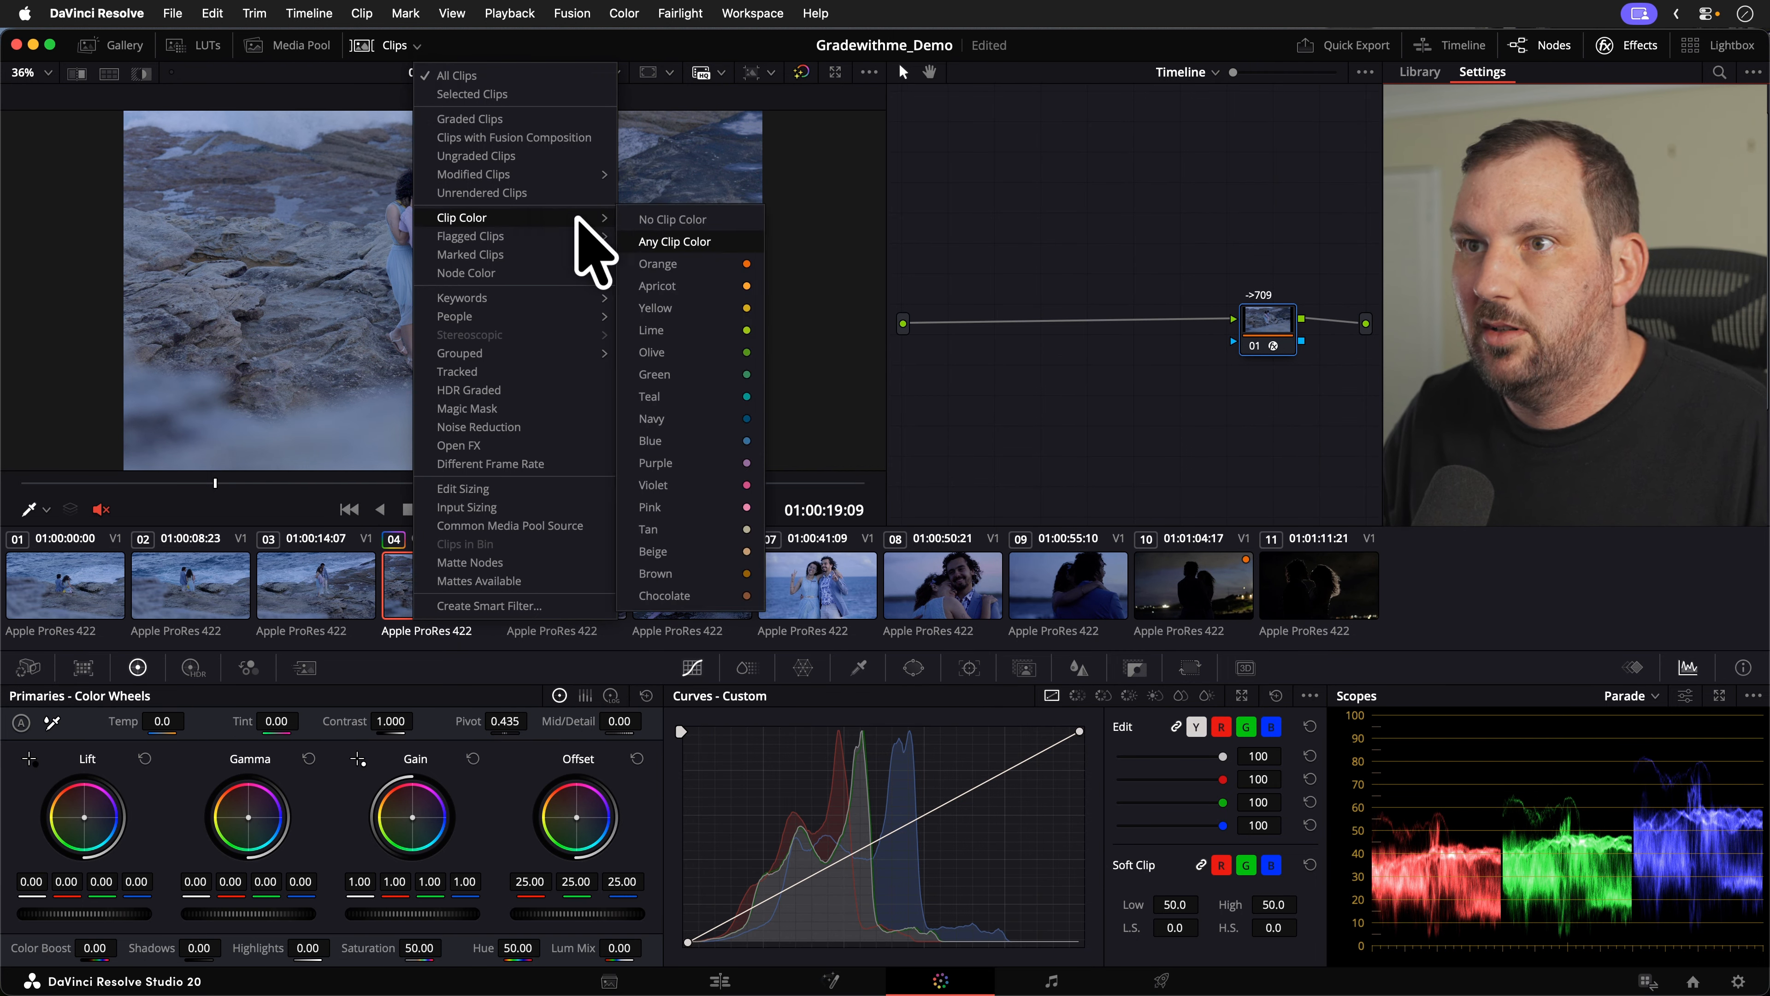
{"action": "left_click", "coordinate": [685, 263]}
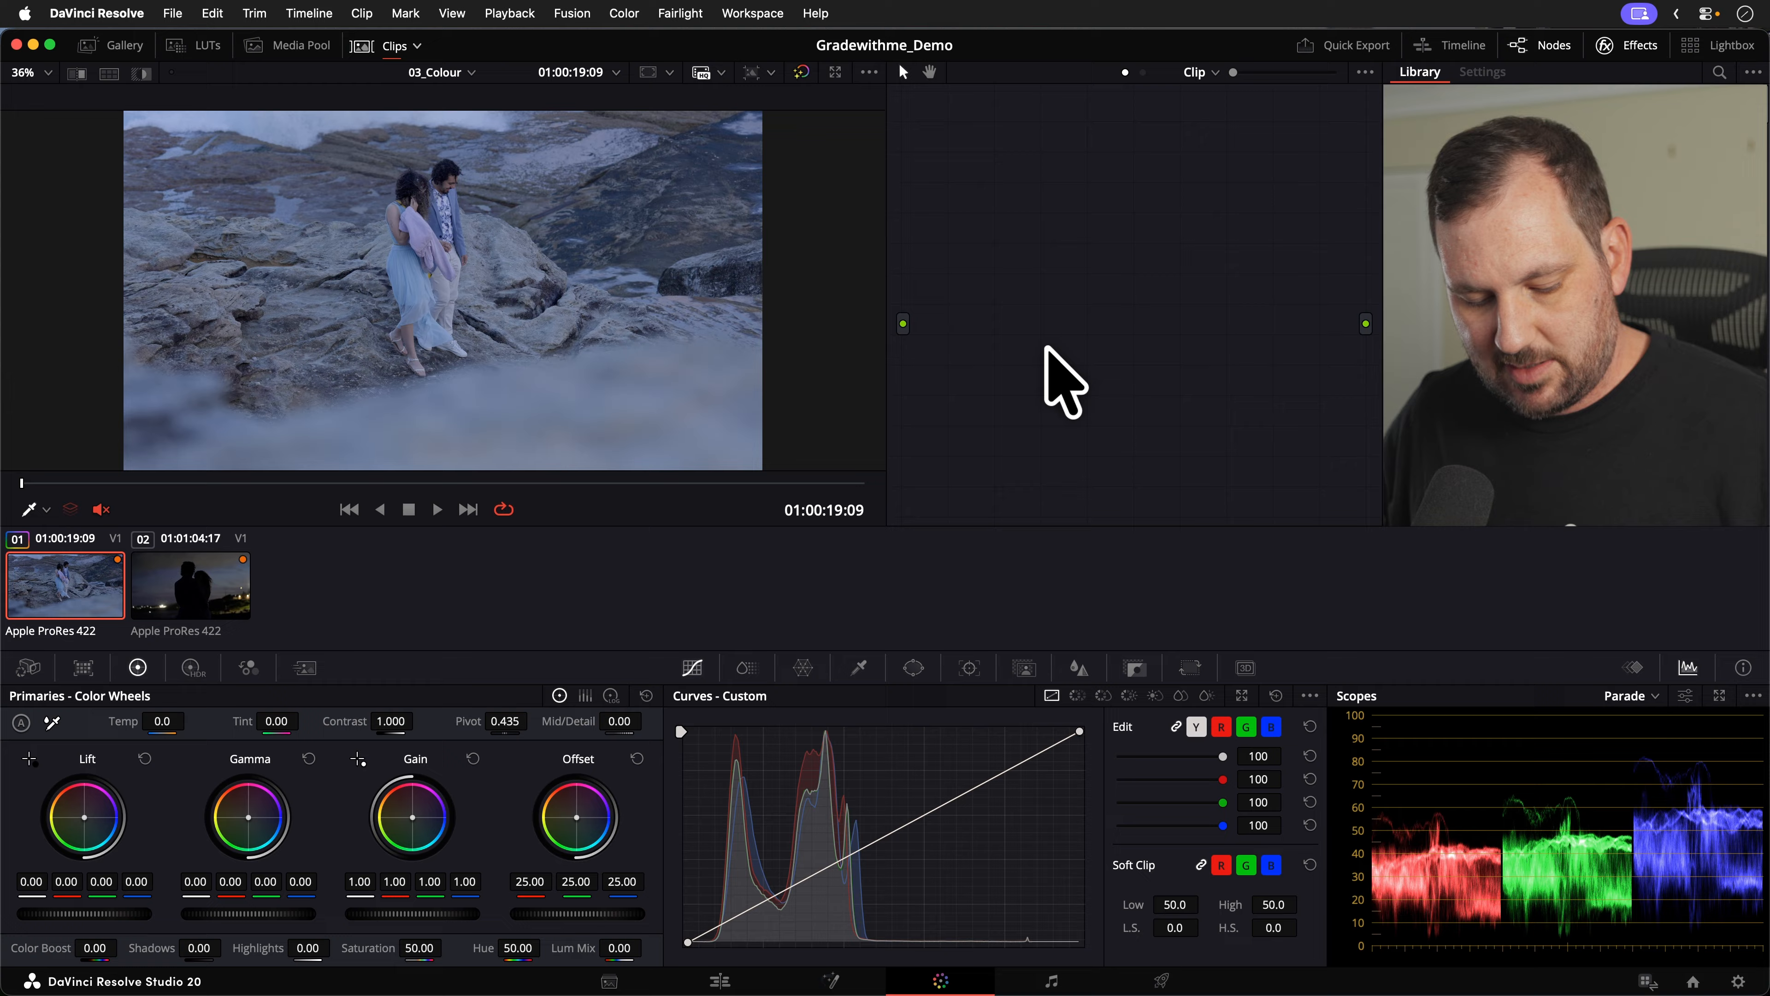
Step: Add a node in line to the rocky shore clip's empty clip-level graph and warm it with Temp 370
{"action": "left_click", "coordinate": [167, 601]}
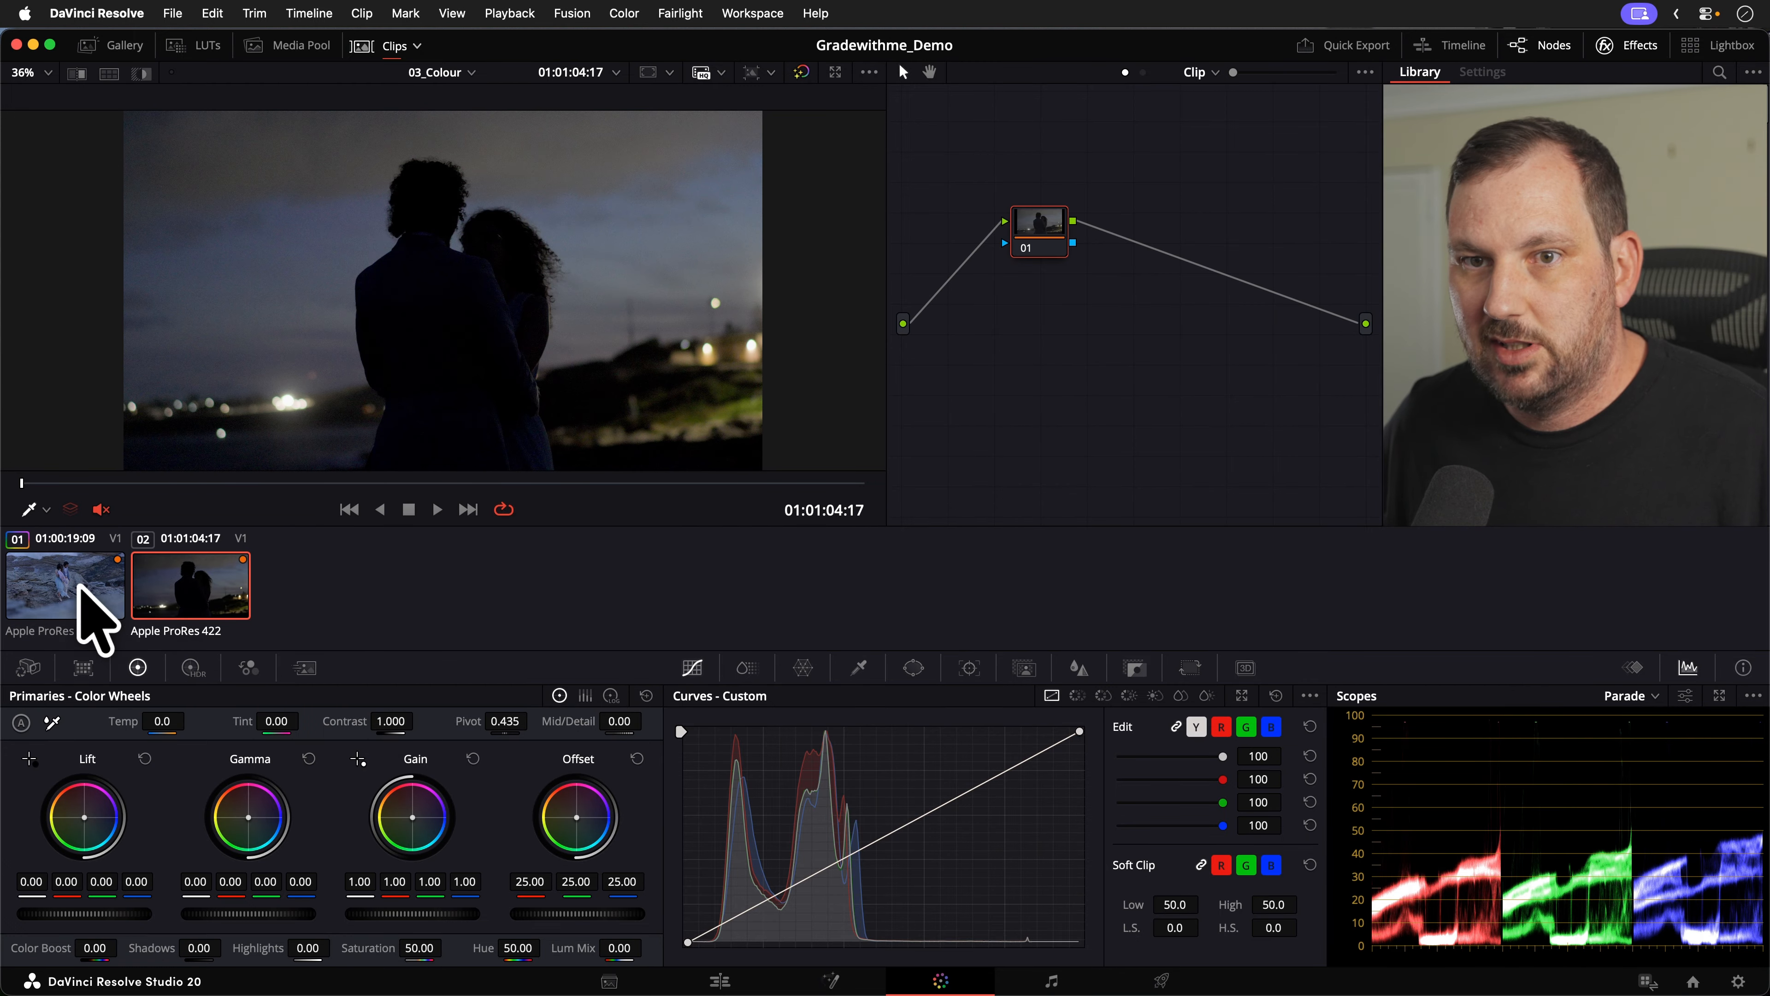
{"action": "left_click", "coordinate": [80, 612]}
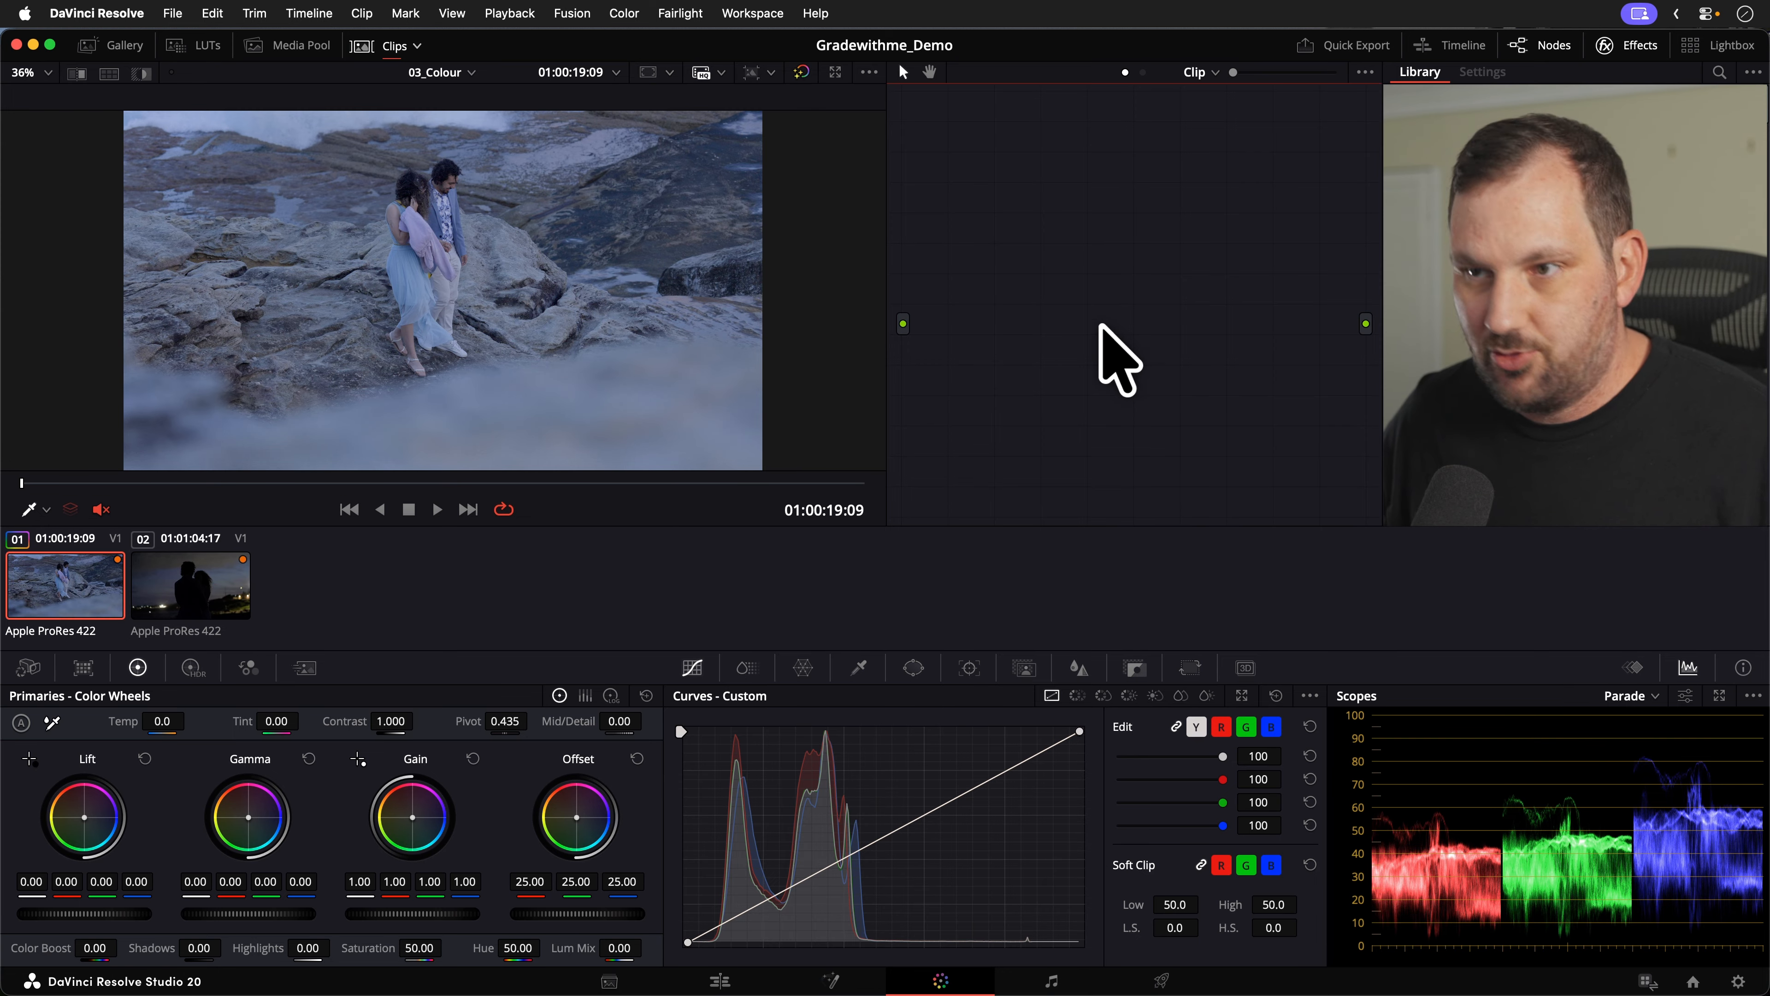
{"action": "key", "text": "alt+s"}
{"action": "left_click_drag", "start_coordinate": [1048, 217], "coordinate": [1080, 308]}
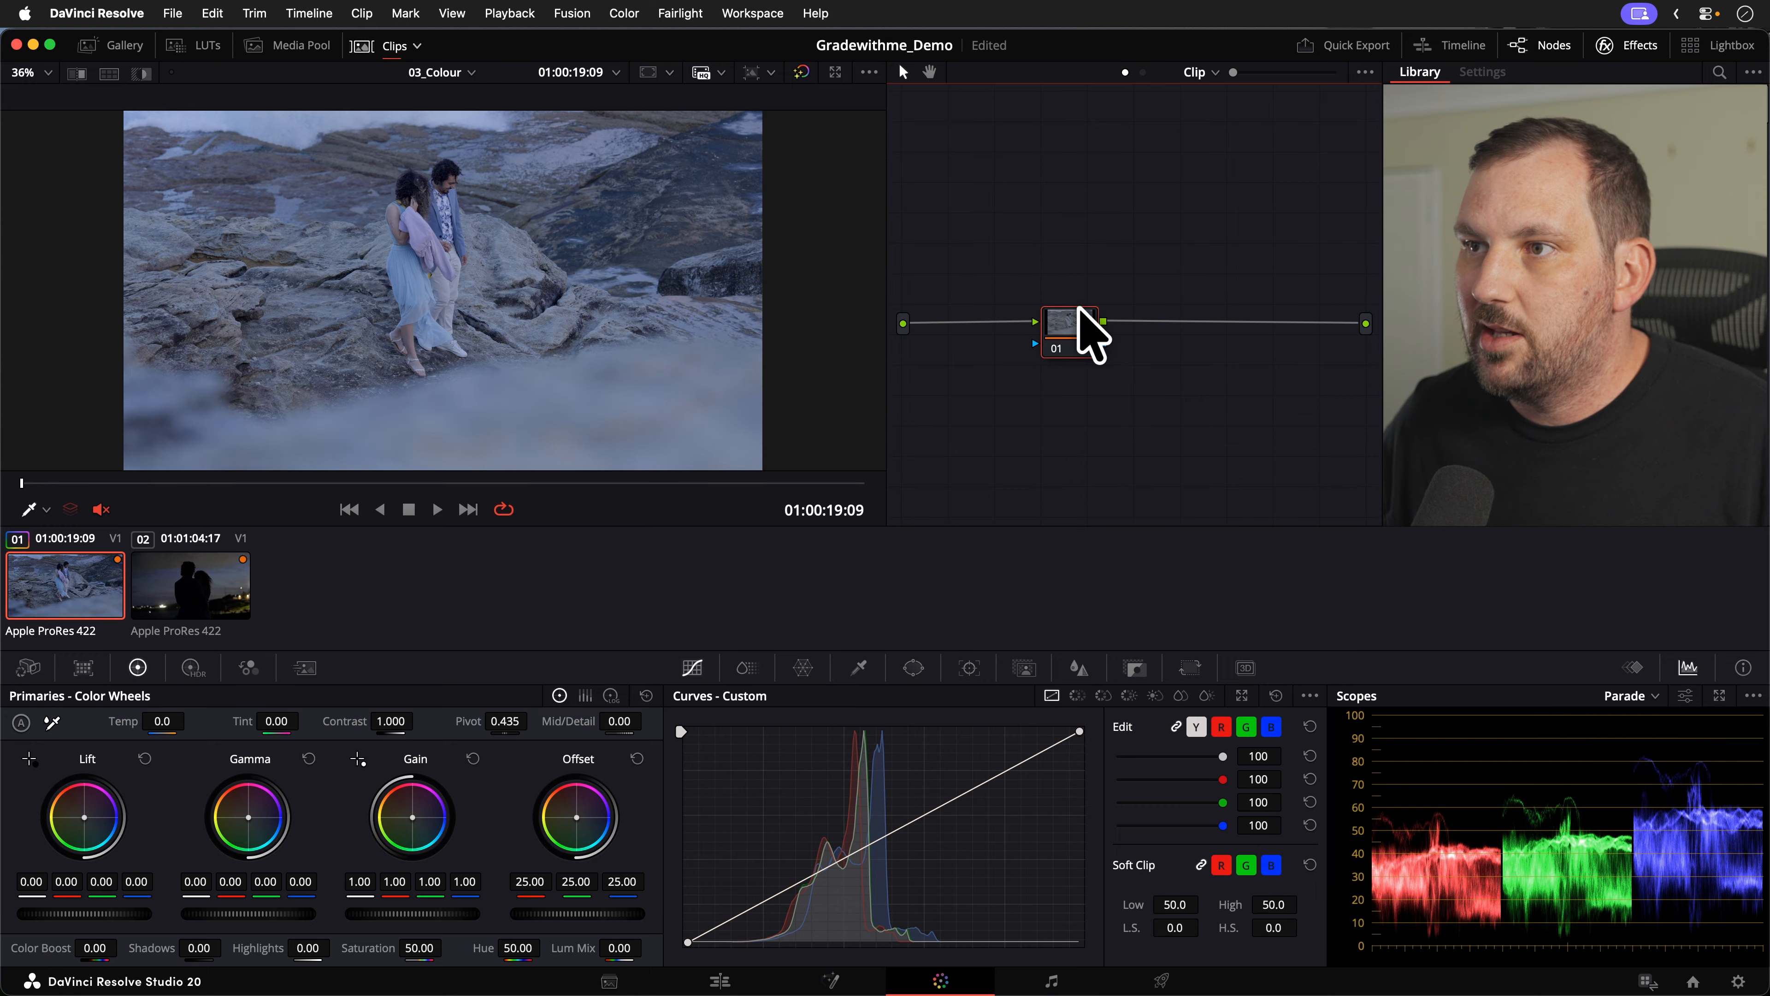
{"action": "left_click_drag", "start_coordinate": [154, 721], "coordinate": [190, 721]}
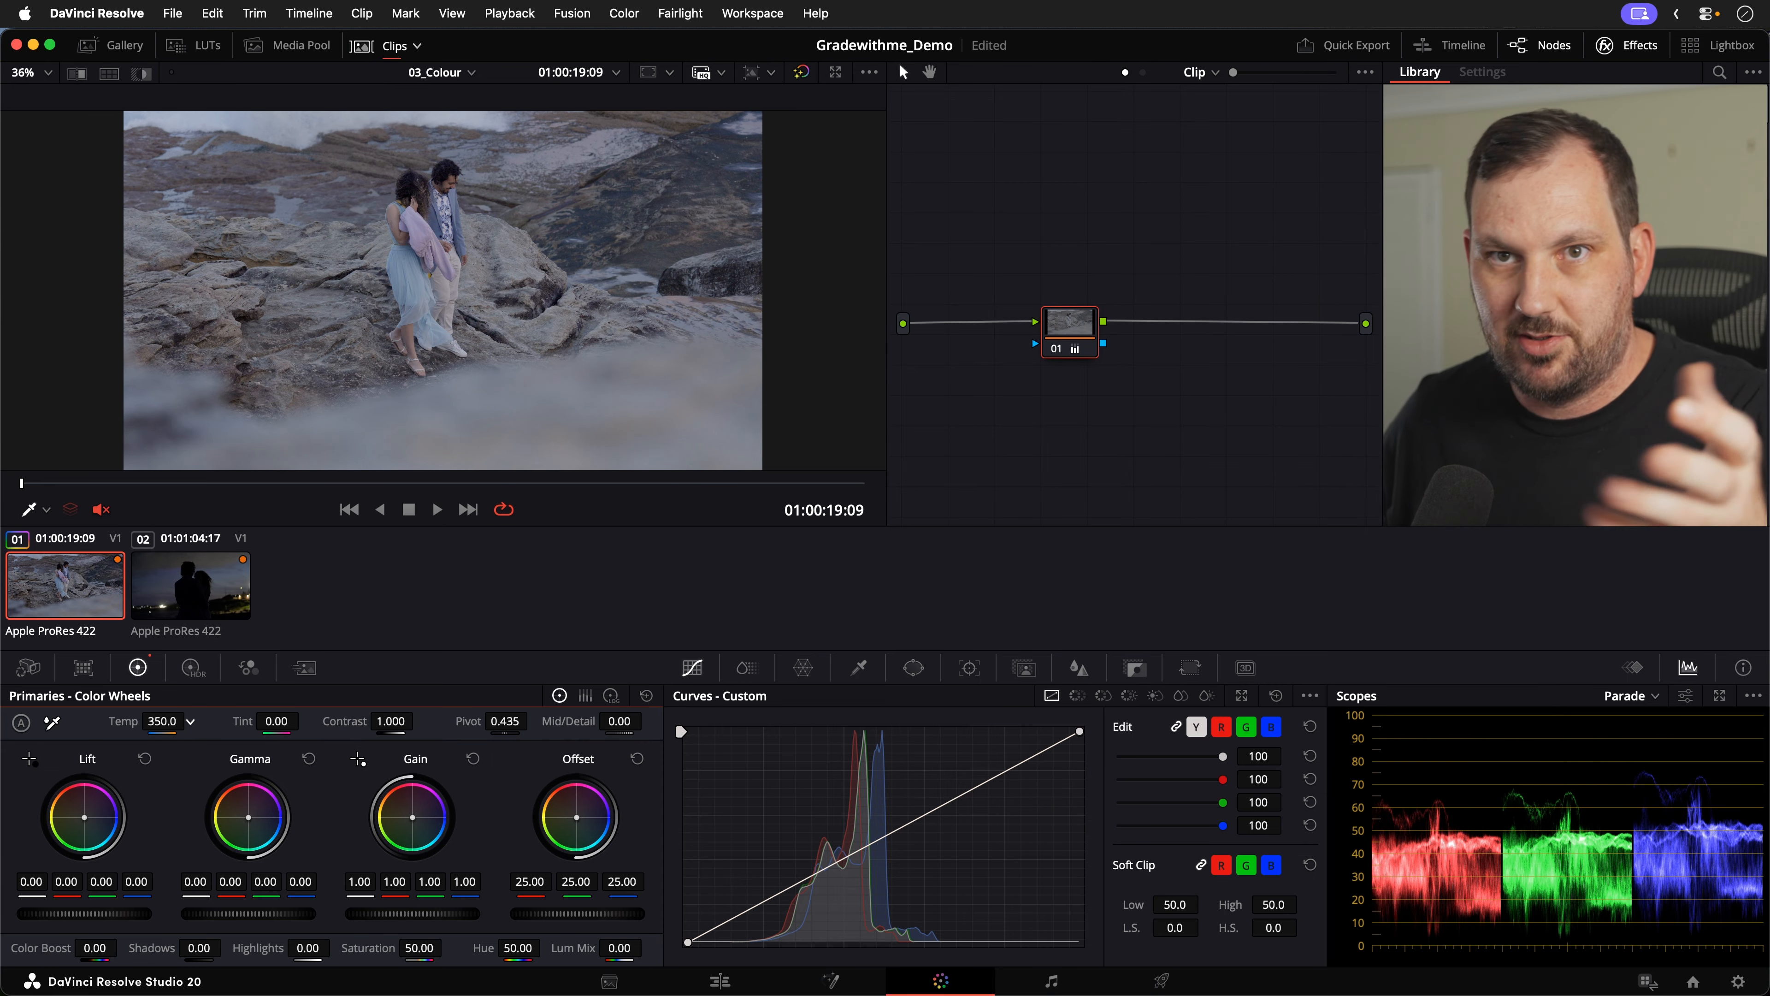
{"action": "left_click_drag", "start_coordinate": [190, 720], "coordinate": [190, 720]}
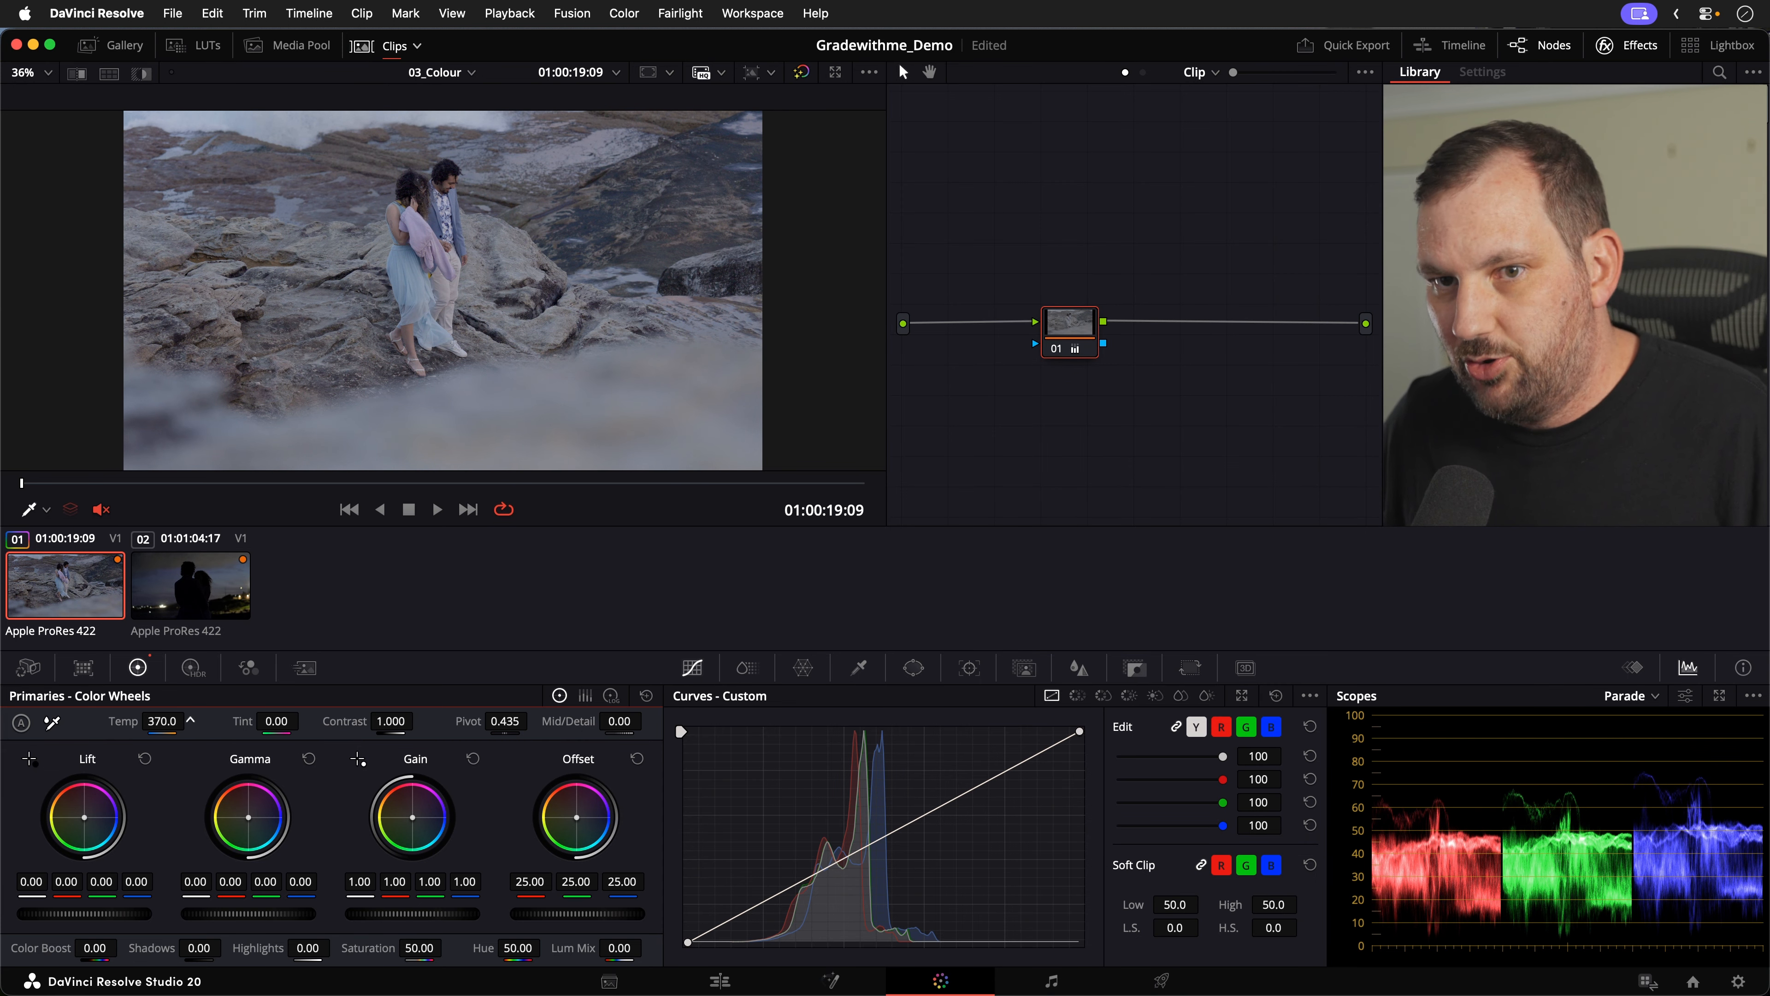